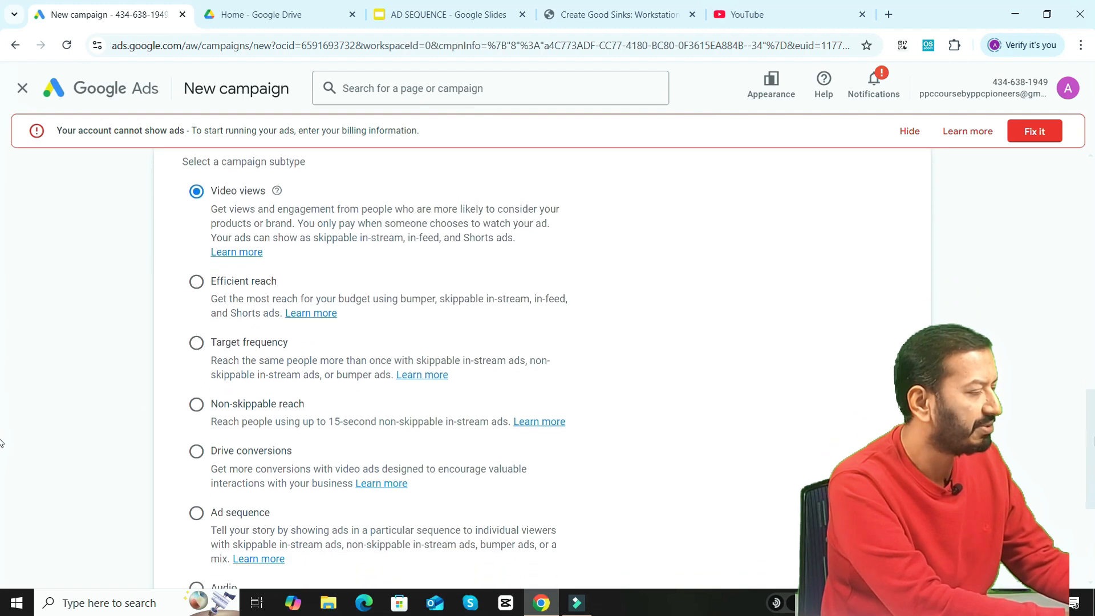
Select Ad sequence as the campaign subtype and continue to the campaign settings.
scroll(1, 443, "down", 1)
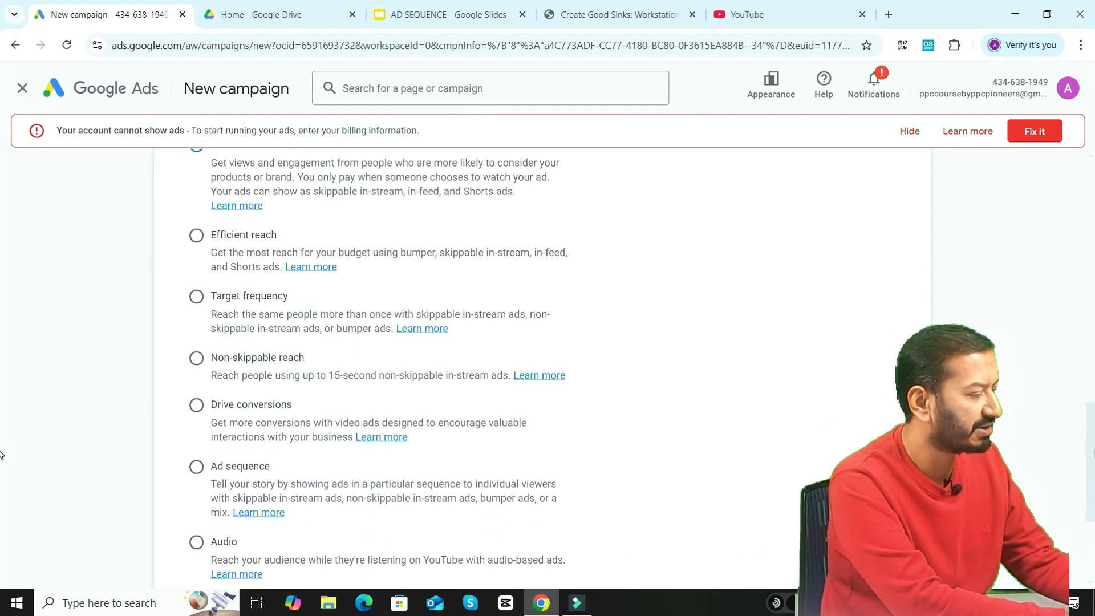
left_click(196, 469)
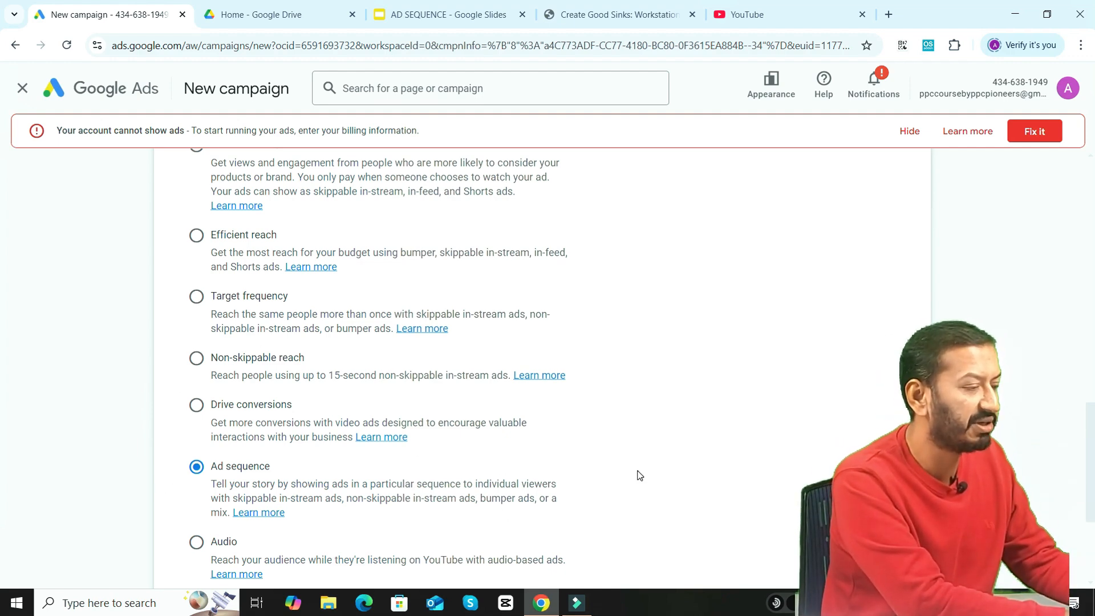
scroll(1, 453, "down", 4)
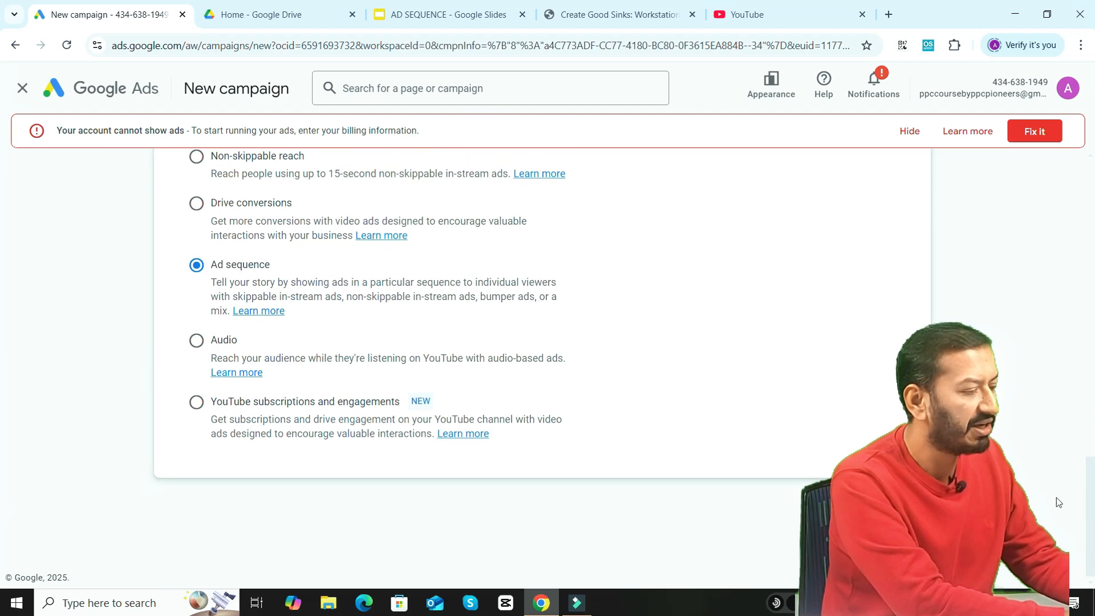
left_click(898, 510)
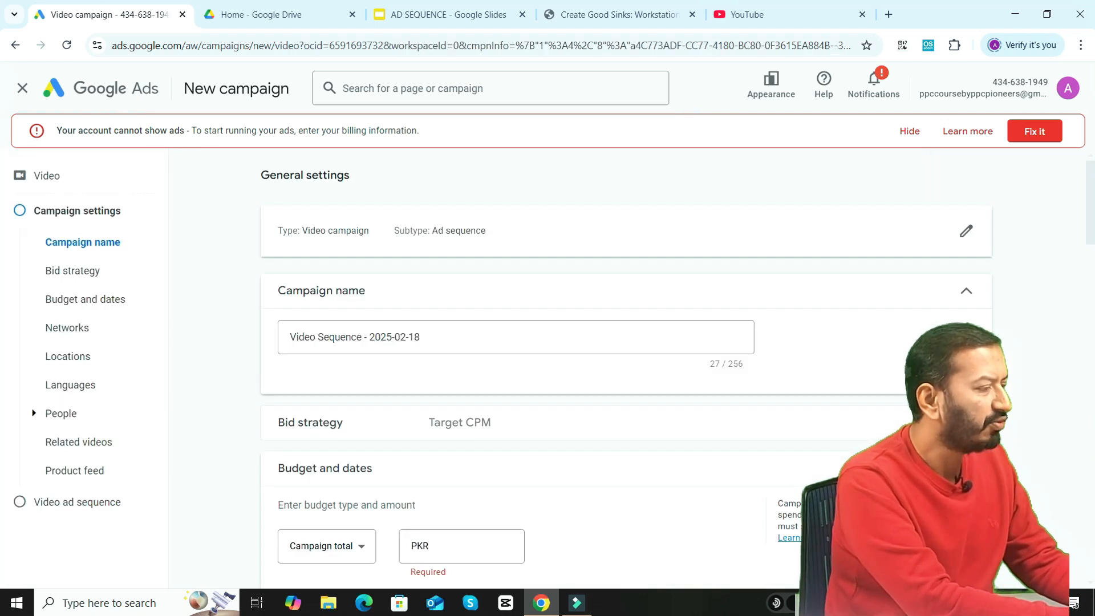
Name the campaign "Demo 10" and review the available bid strategy options.
left_click_drag(434, 338, 276, 356)
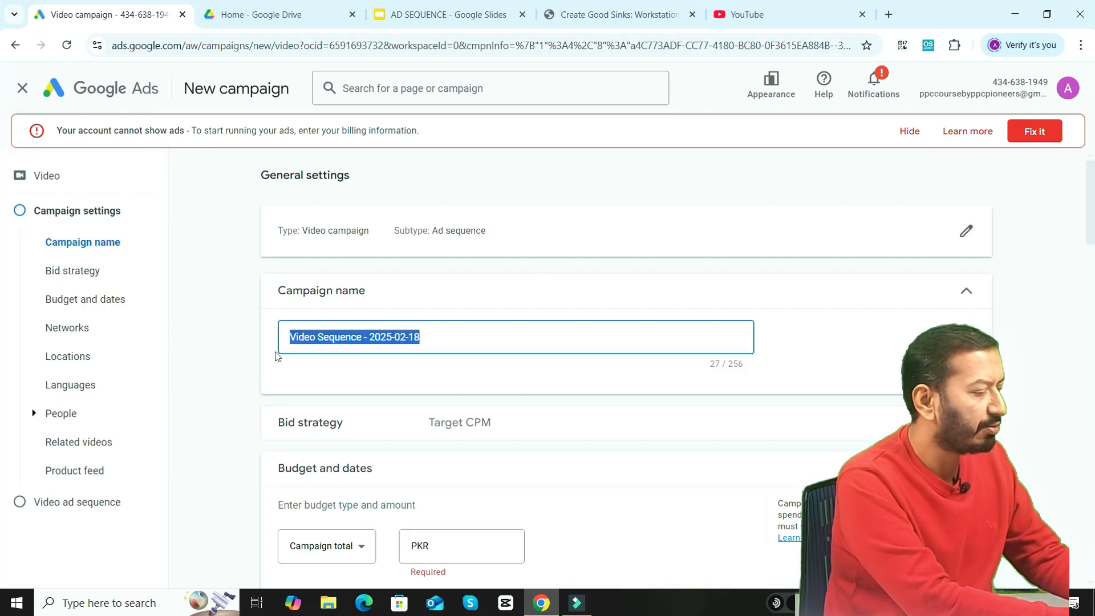
type("Demo")
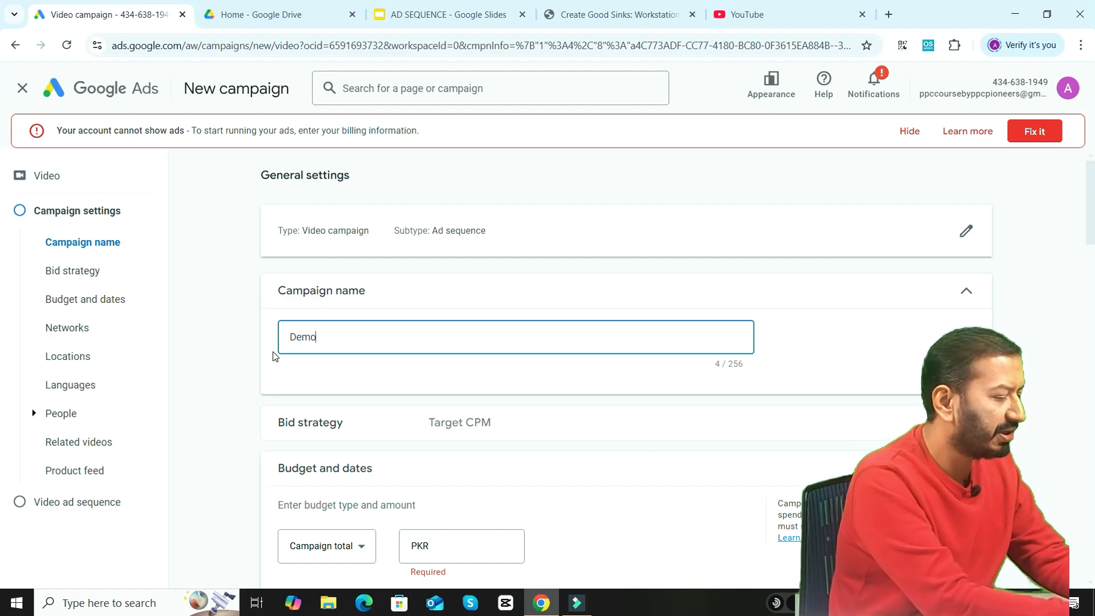
type(" 10")
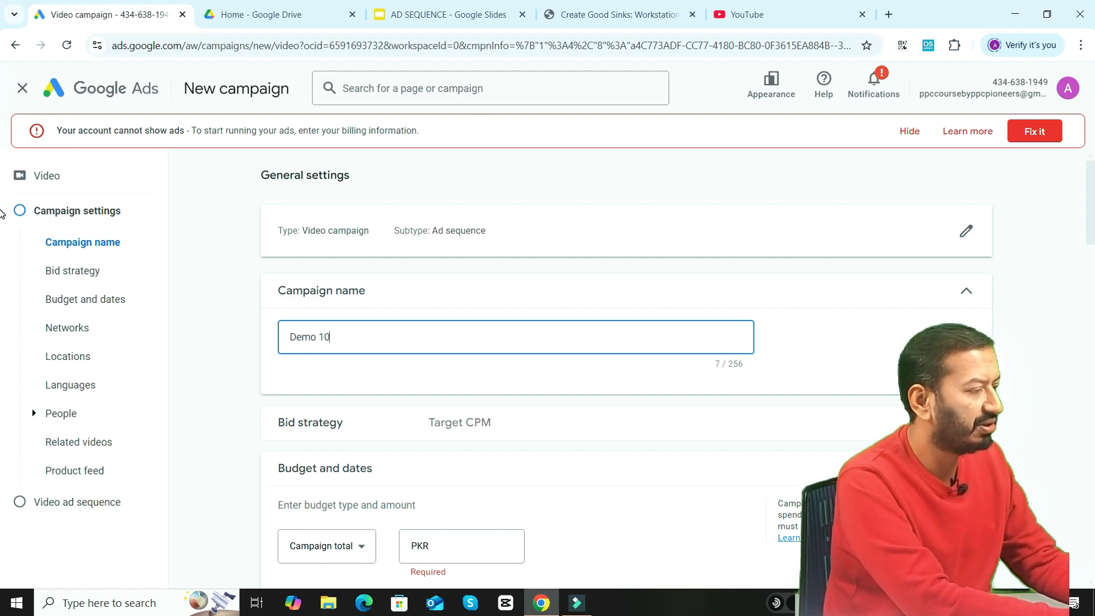
left_click(73, 271)
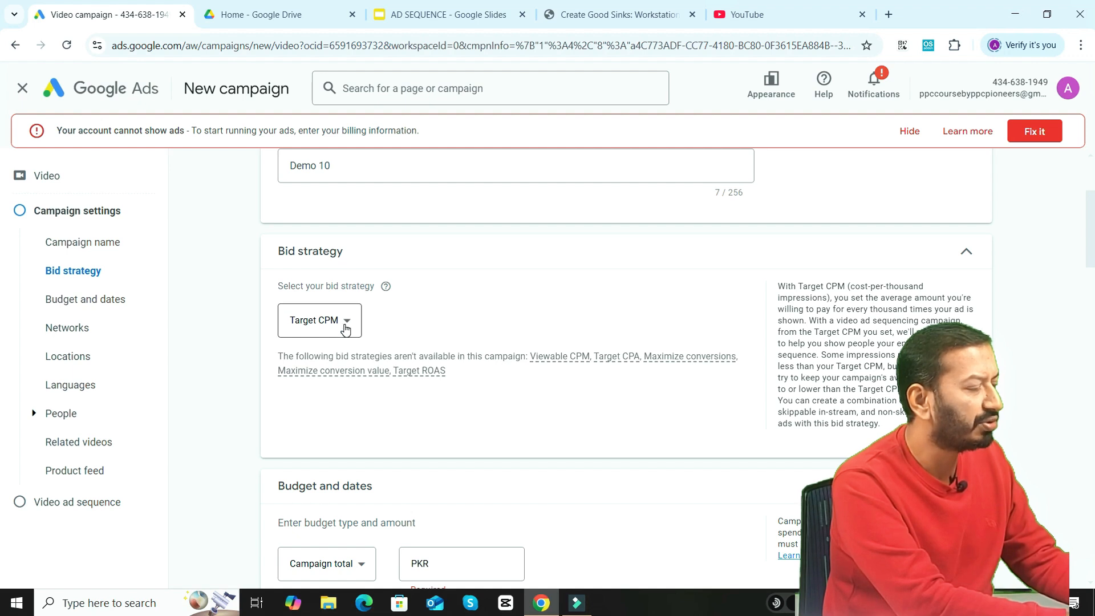
left_click(345, 327)
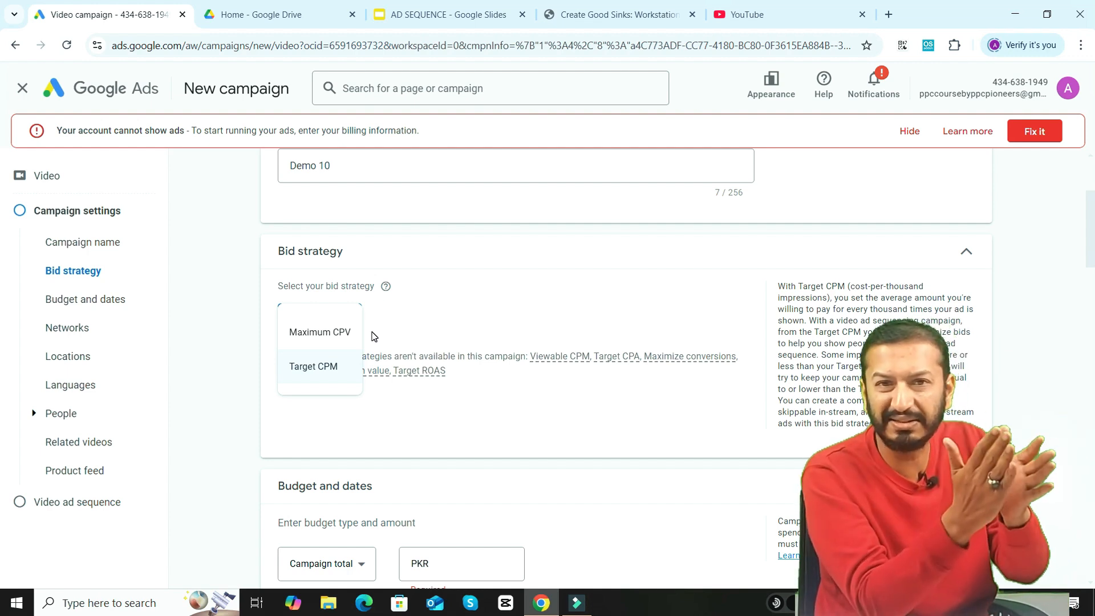
Keep the Campaign total budget type and set the budget amount to PKR 1,000.
scroll(411, 365, "down", 4)
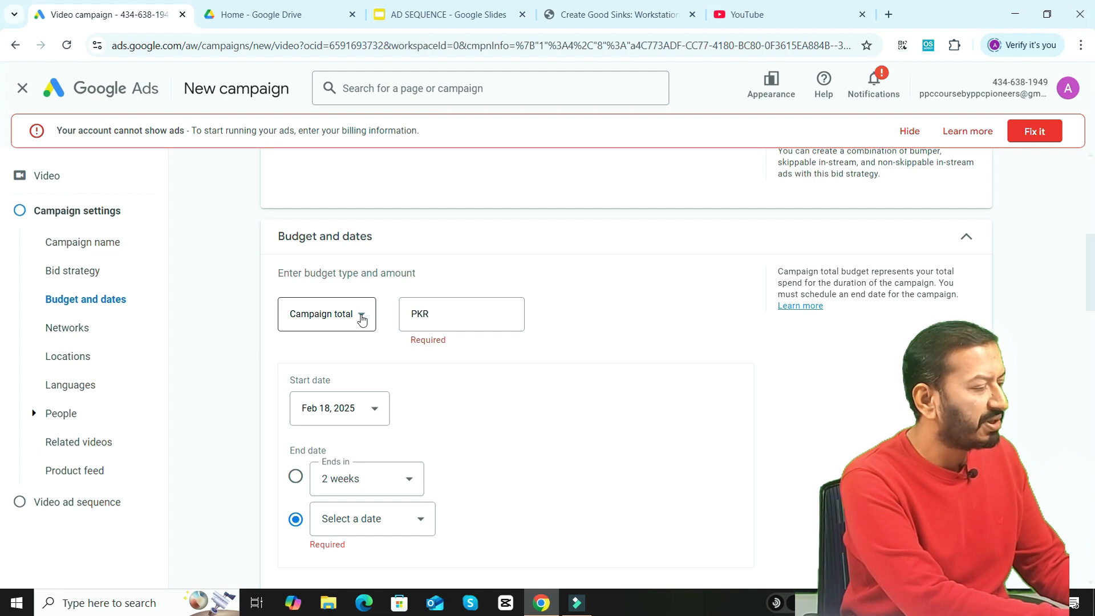
left_click(365, 319)
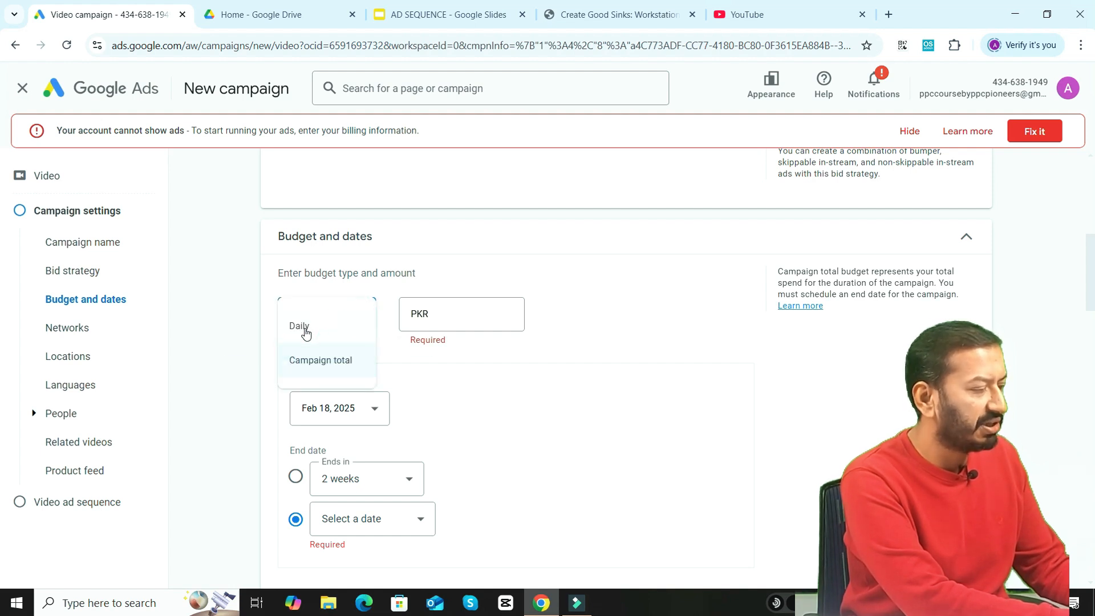
left_click(478, 314)
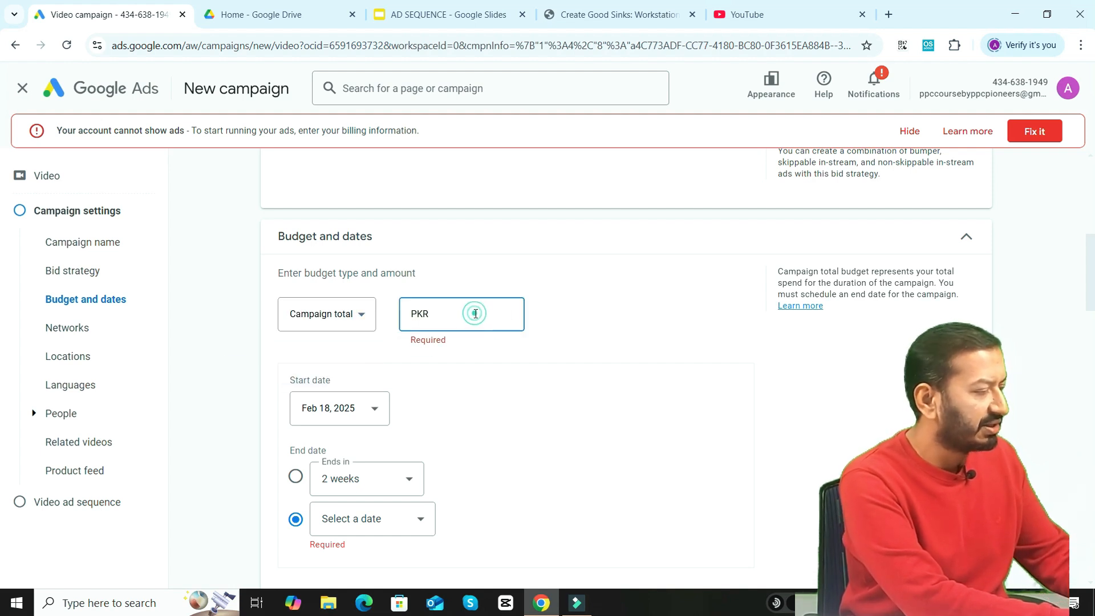
type("1000")
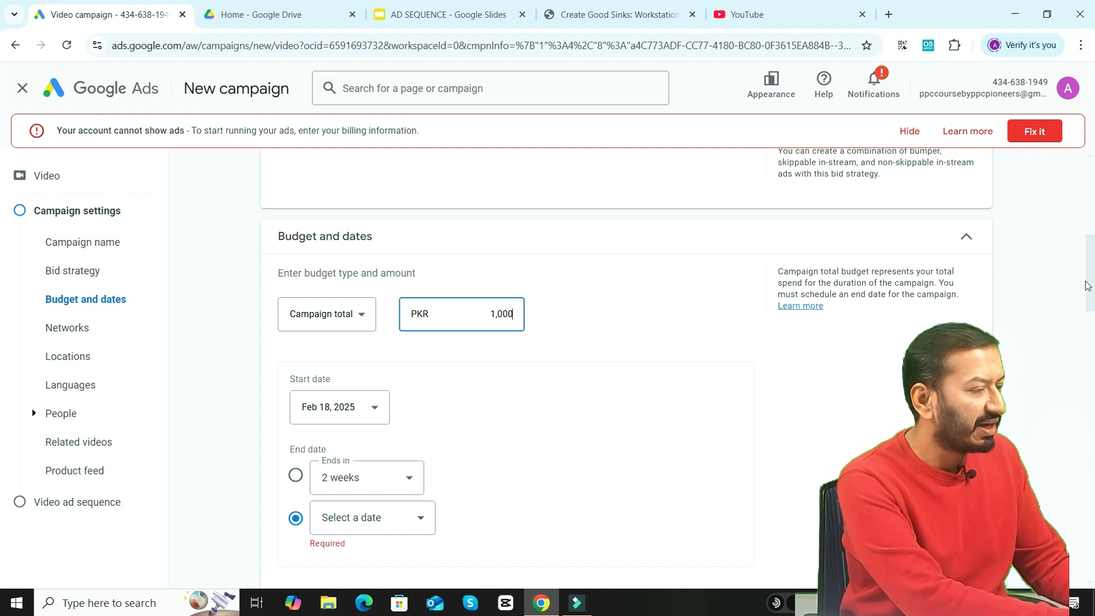
Set the campaign's end date to Mar 25, 2025.
scroll(1, 285, "down", 3)
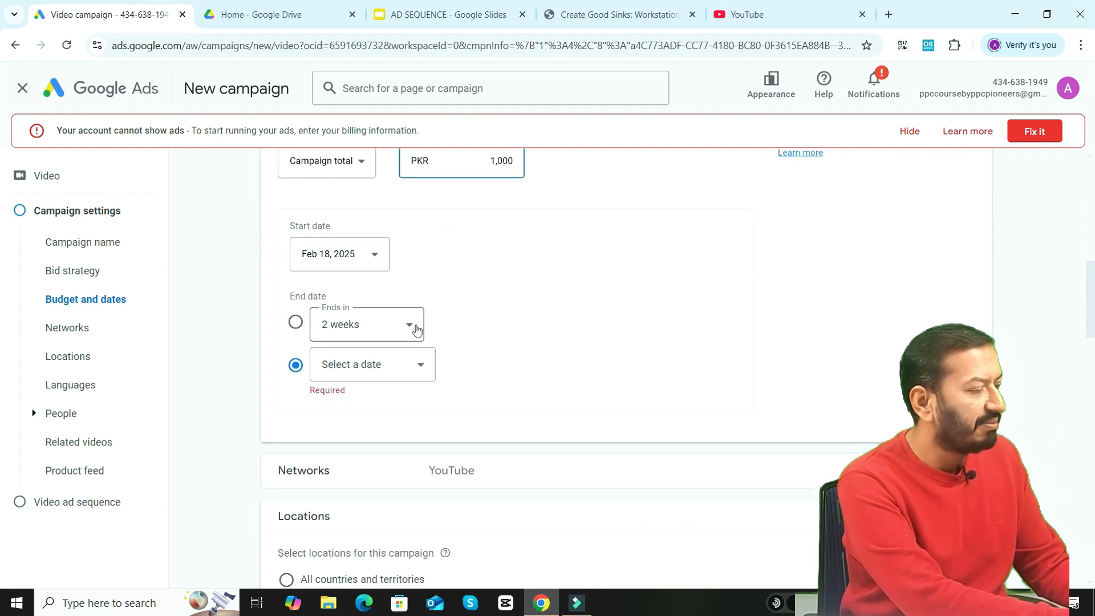
left_click(409, 326)
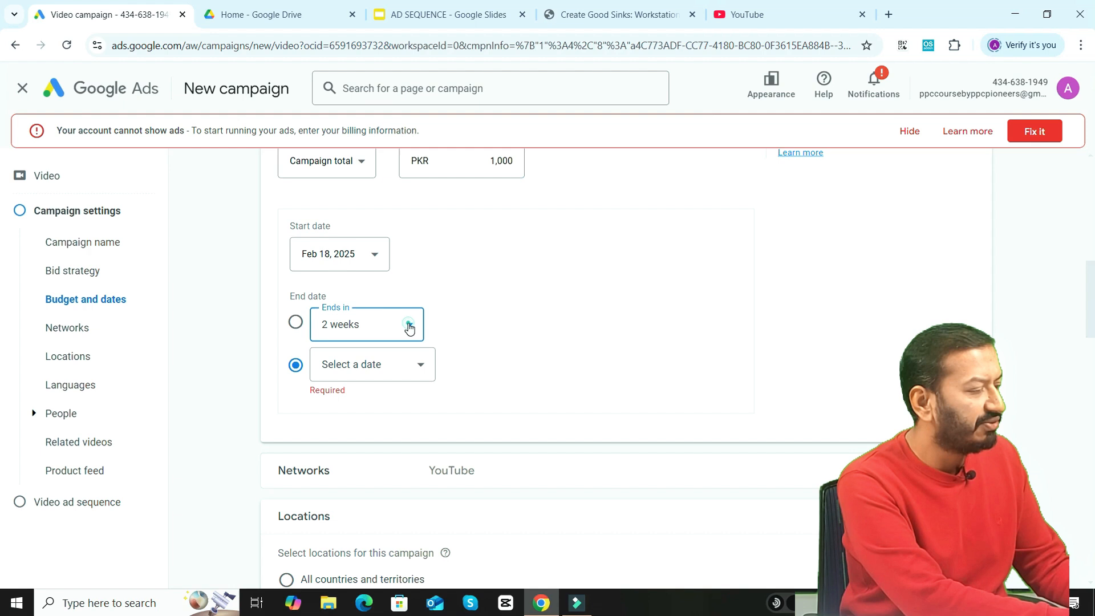
left_click(570, 311)
left_click(415, 365)
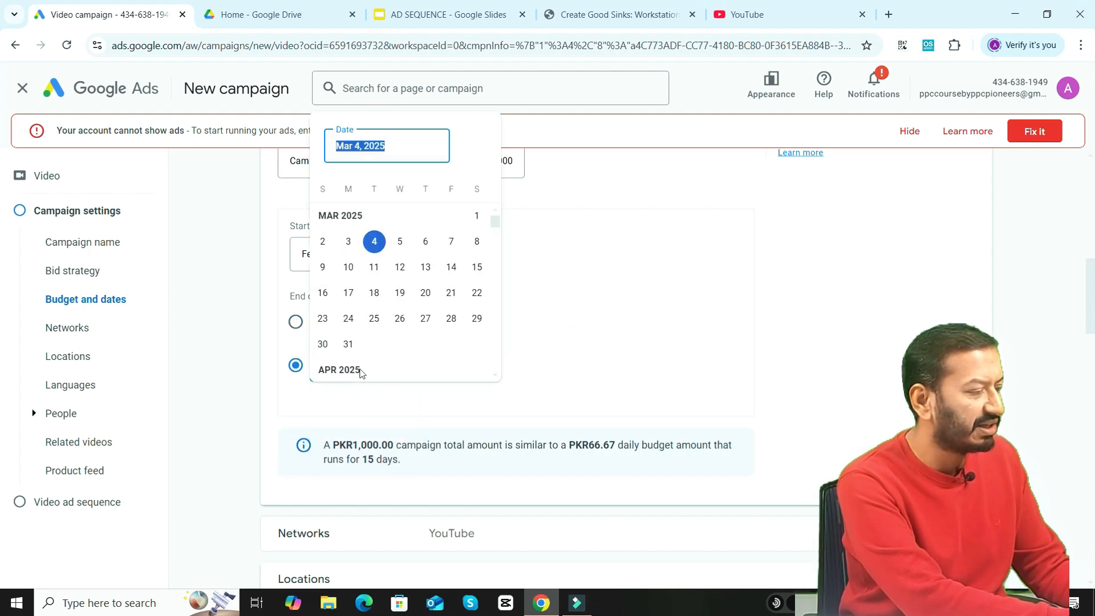
left_click(376, 313)
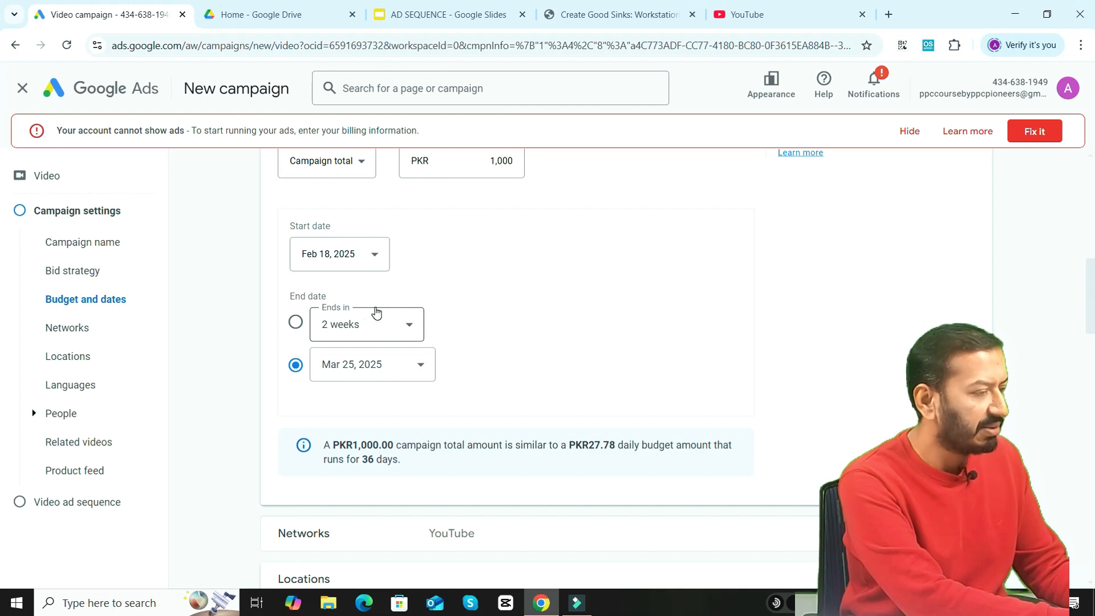
Review the campaign's network, location, language and demographic targeting settings.
scroll(1092, 345, "down", 5)
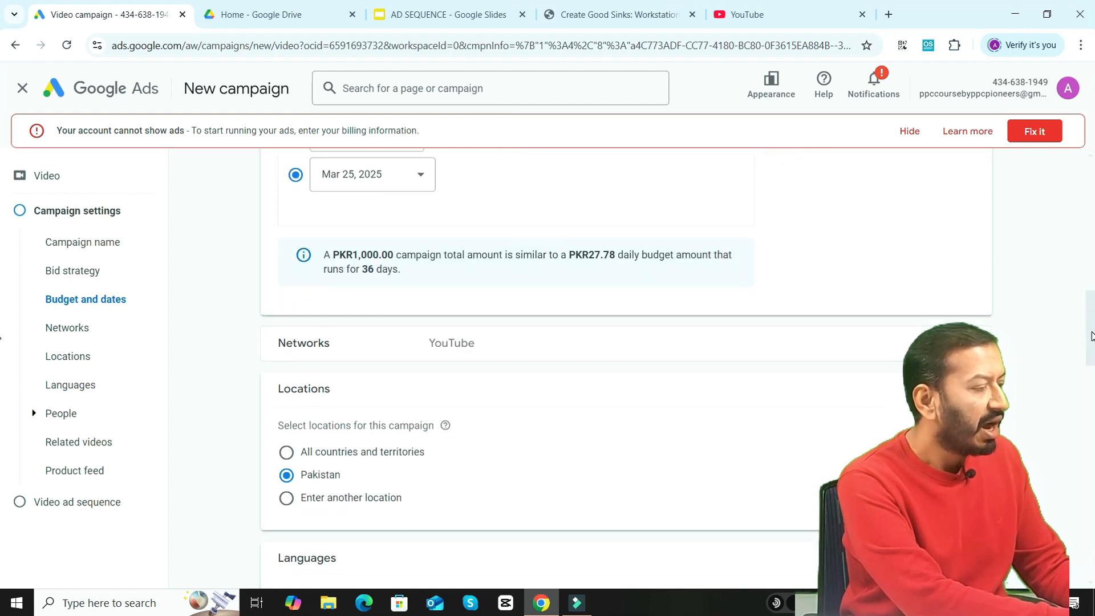
left_click(966, 291)
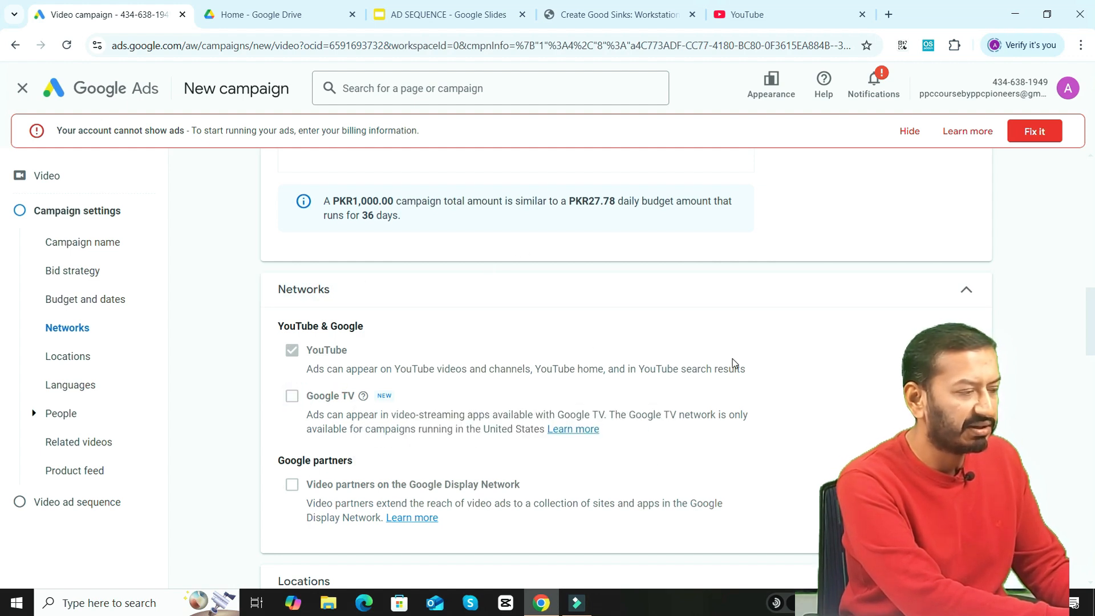
left_click(967, 293)
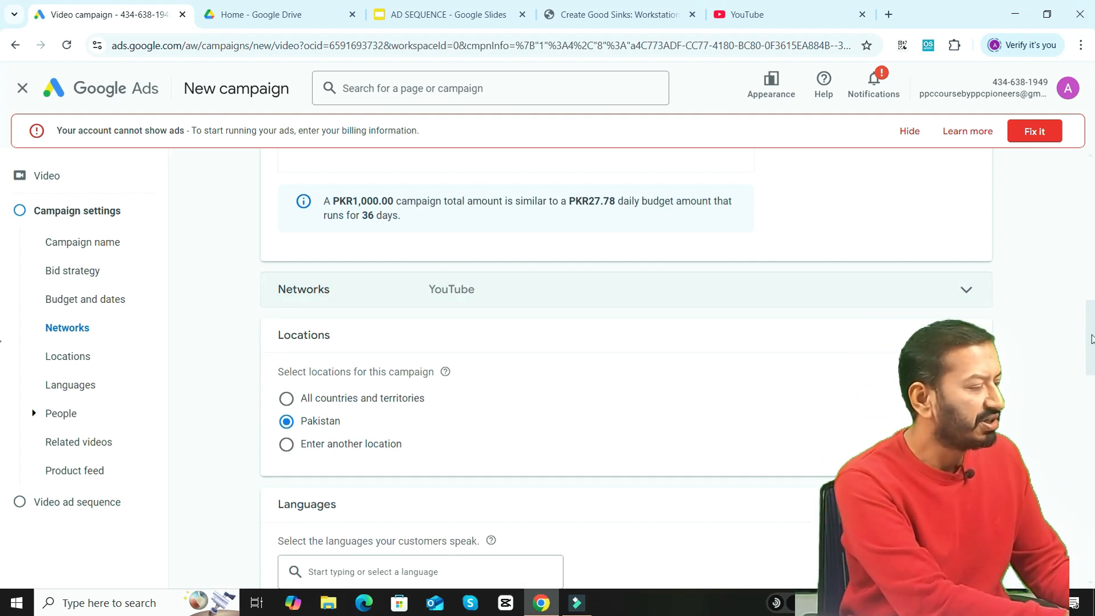
scroll(5, 374, "down", 5)
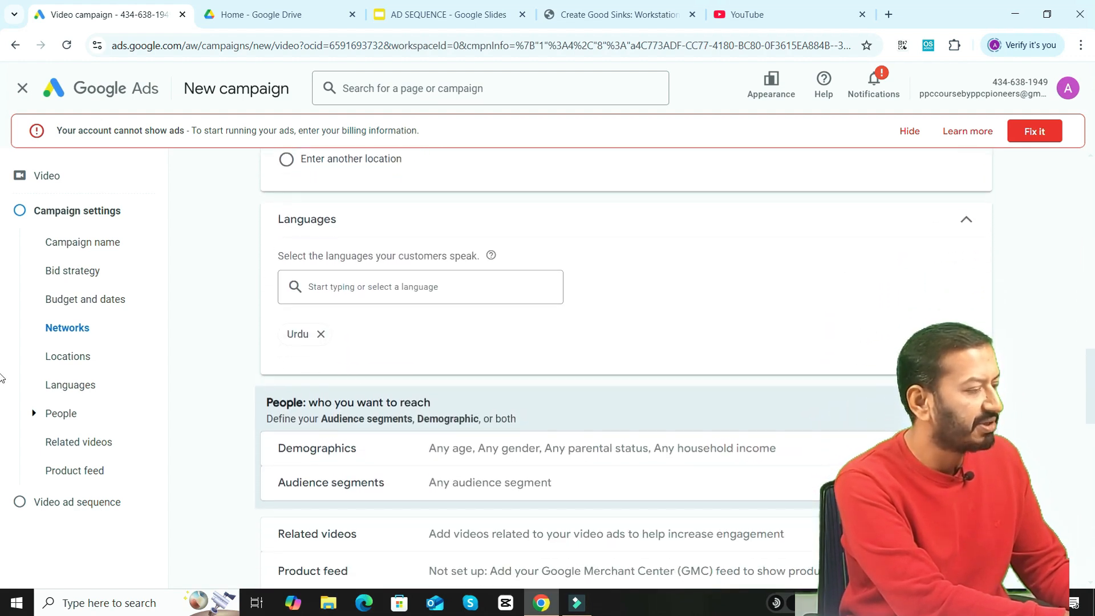
scroll(2, 377, "down", 3)
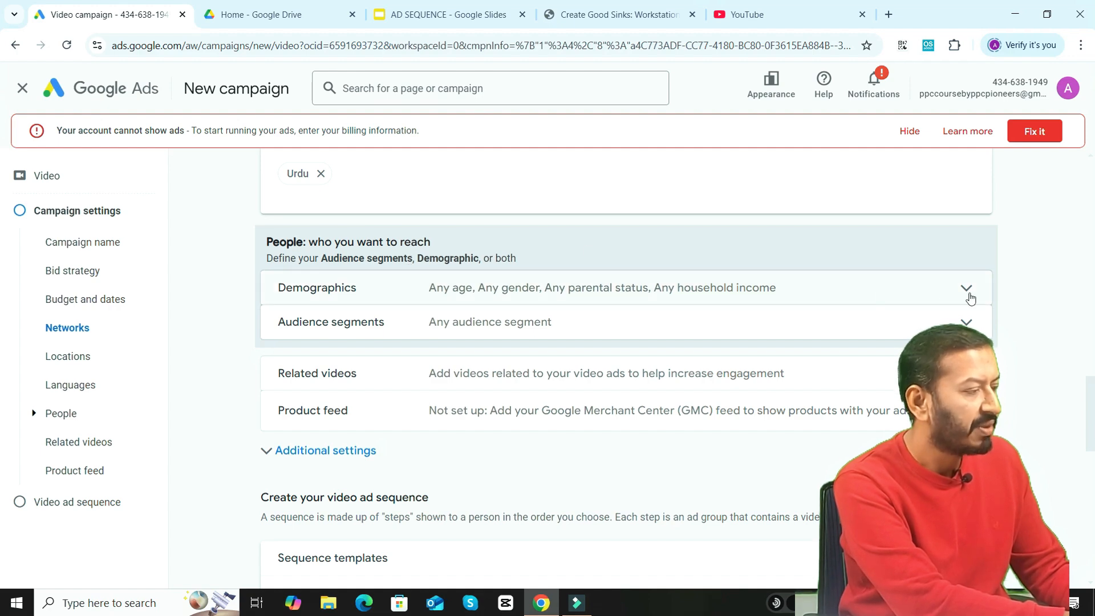
left_click(968, 291)
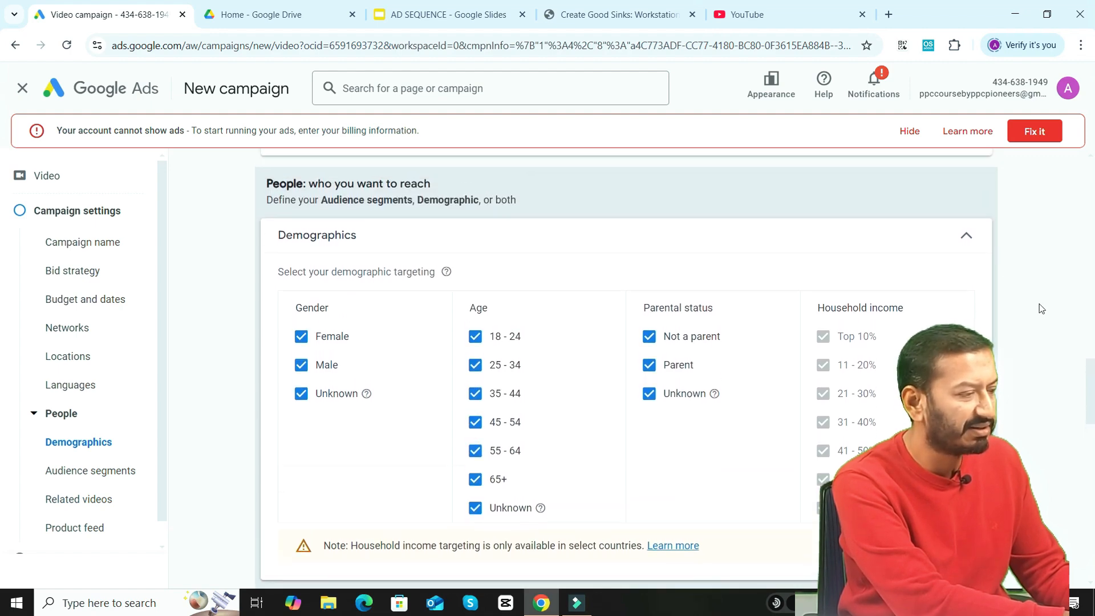
left_click(966, 236)
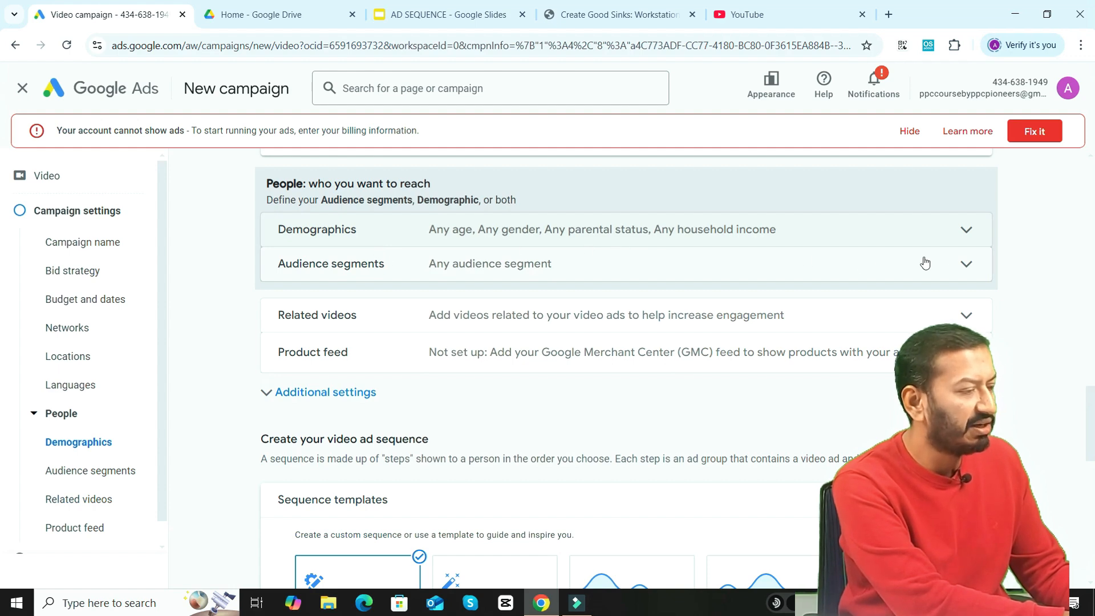
Search the audience segments for "sinks" and look through the suggested segments.
left_click(963, 262)
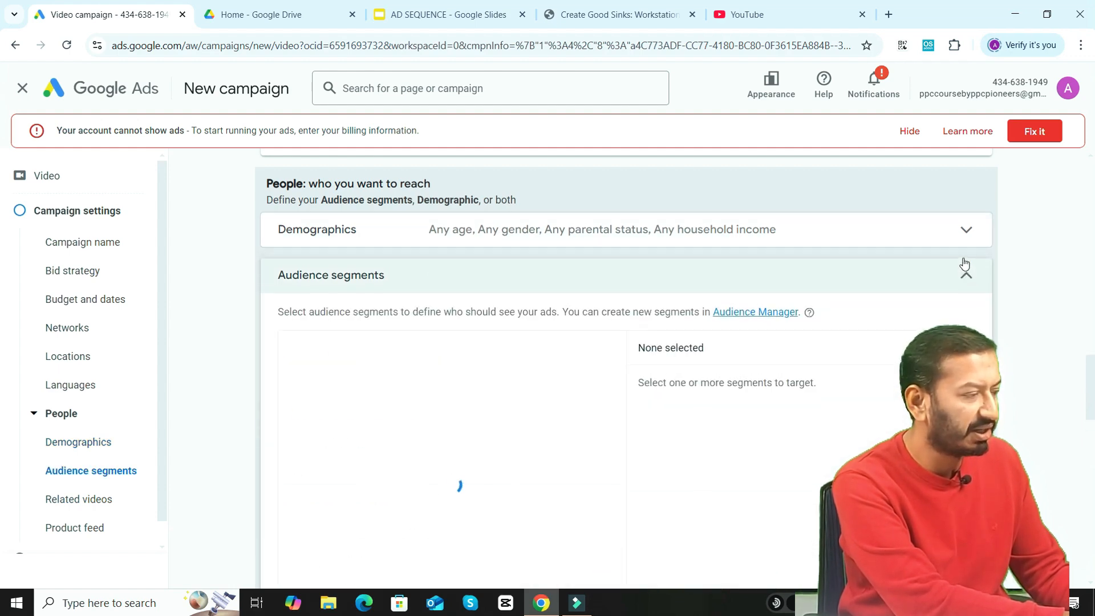
scroll(964, 264, "down", 2)
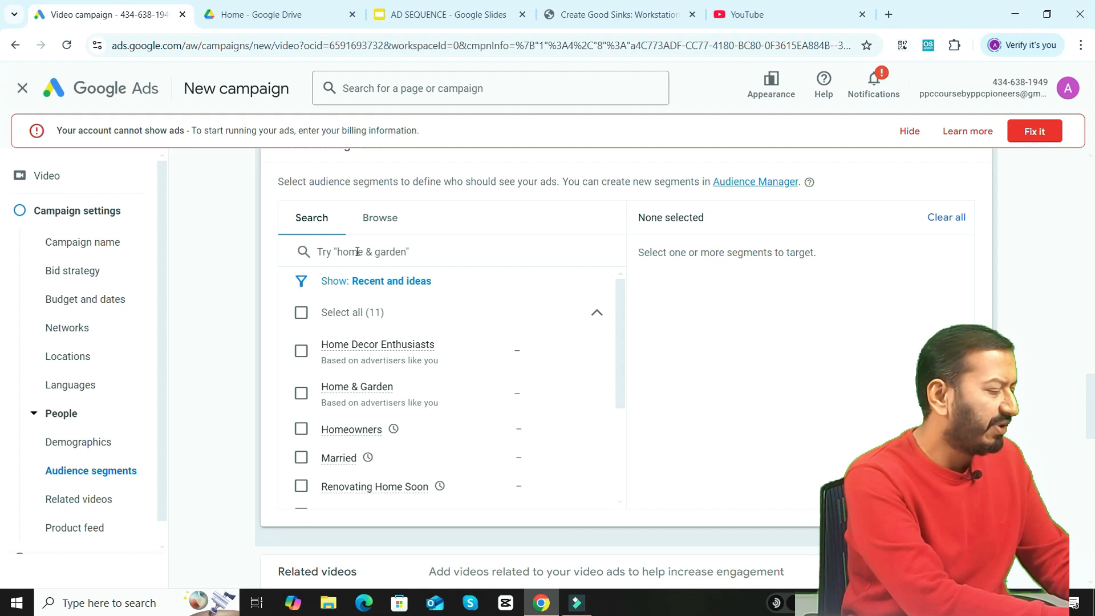
left_click(357, 252)
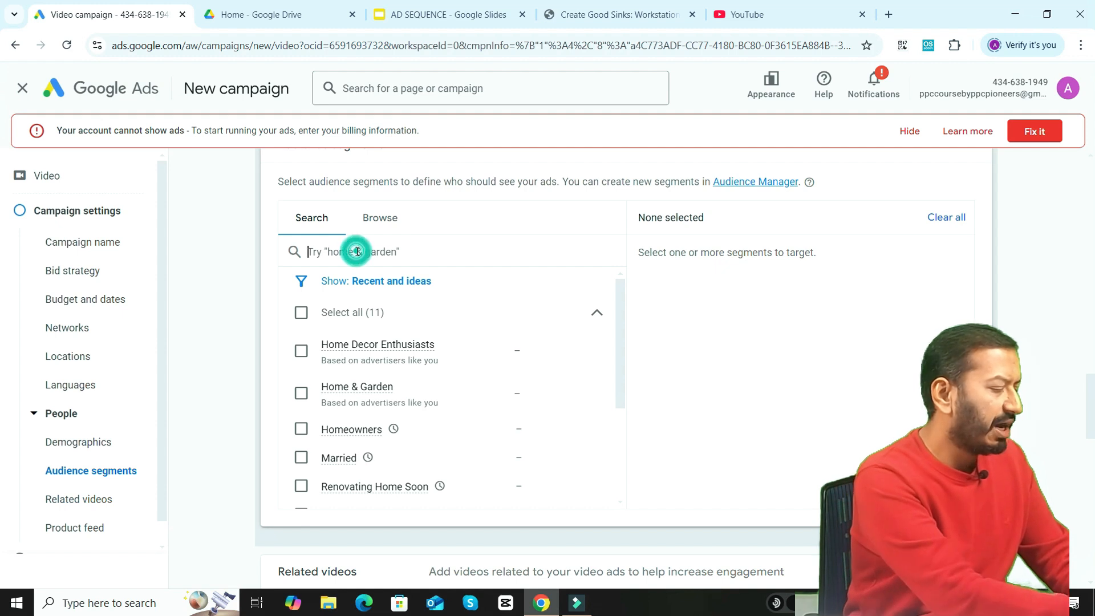
type("sinks")
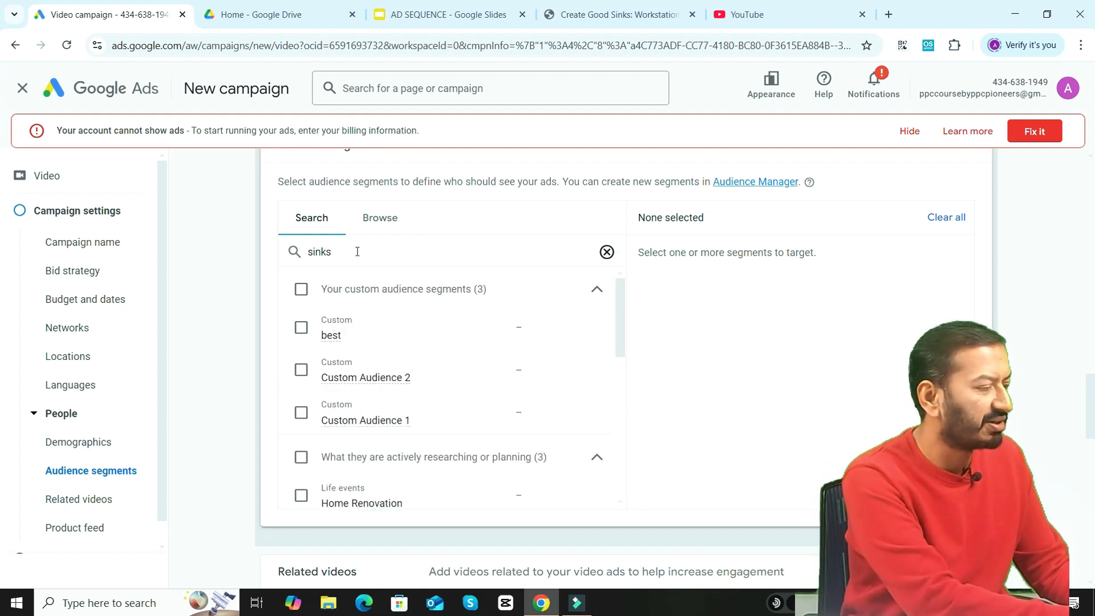
left_click(620, 313)
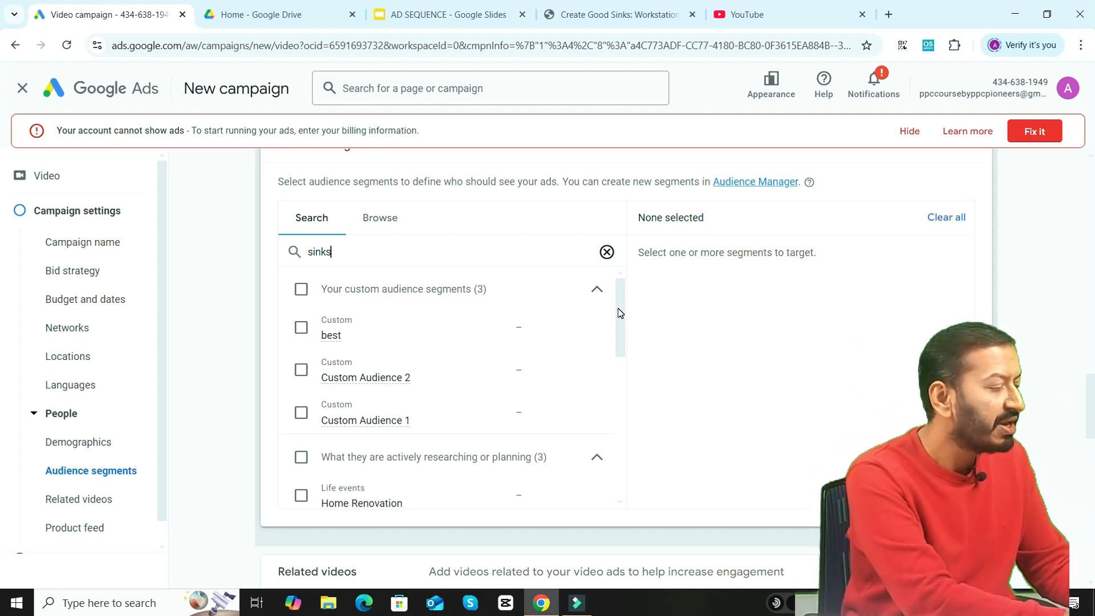
left_click_drag(617, 308, 628, 378)
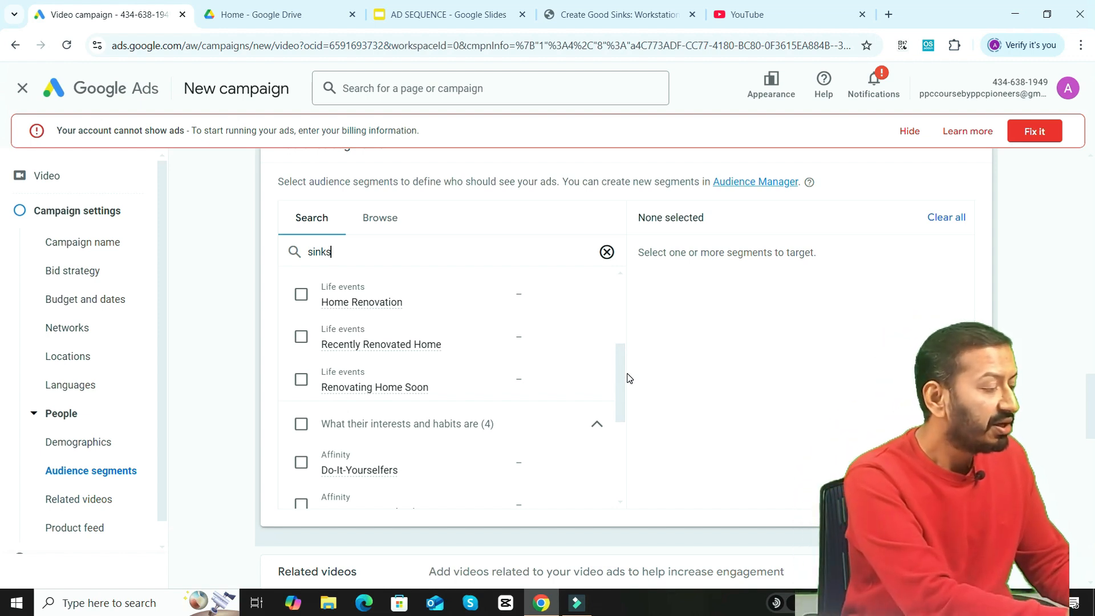
left_click_drag(625, 379, 631, 455)
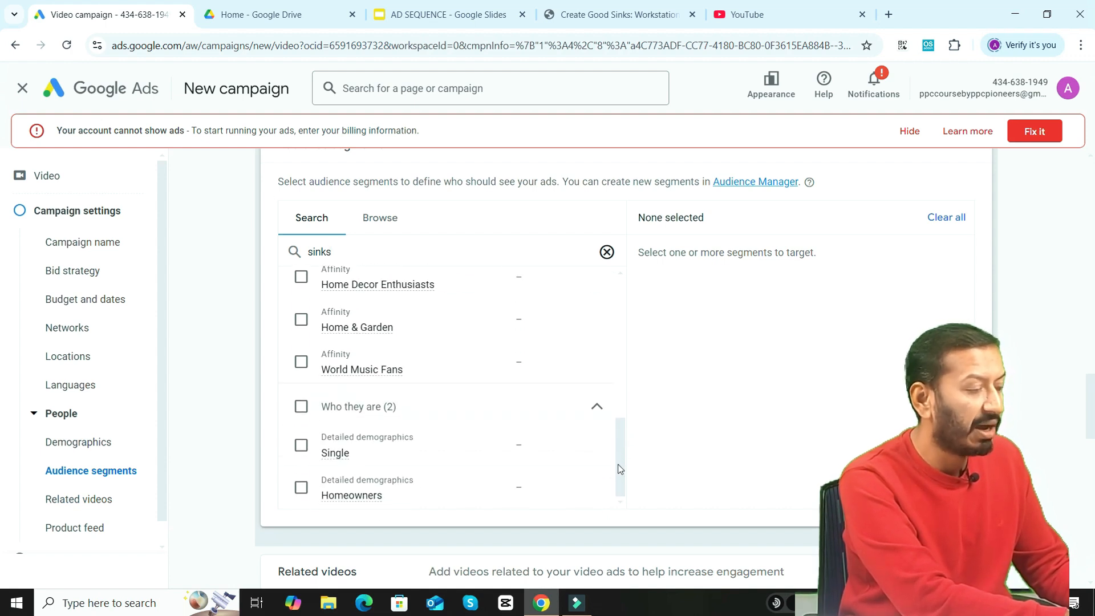
left_click_drag(617, 469, 625, 300)
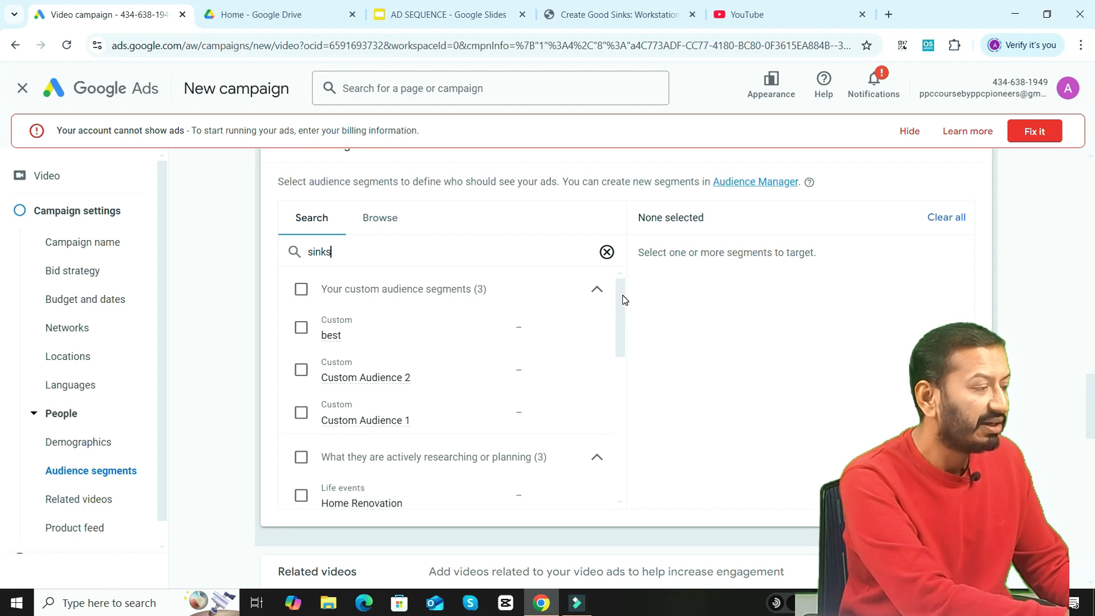
Browse the audience segment categories, including how people have interacted with the business, without selecting a segment.
left_click(376, 221)
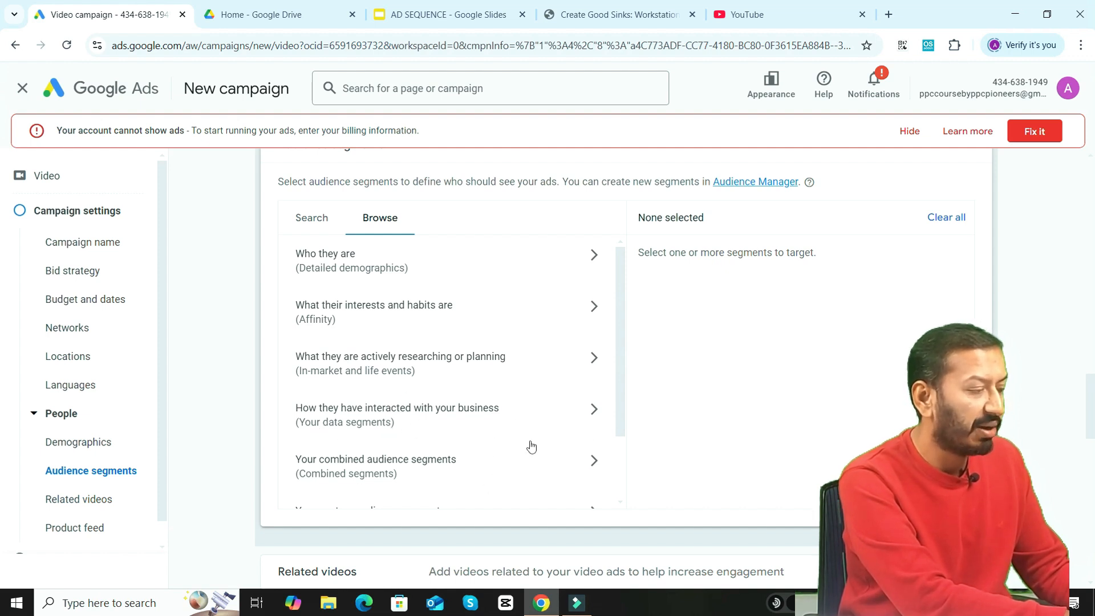
mouse_move(620, 384)
left_mouse_down()
mouse_move(620, 421)
mouse_move(619, 385)
left_mouse_up()
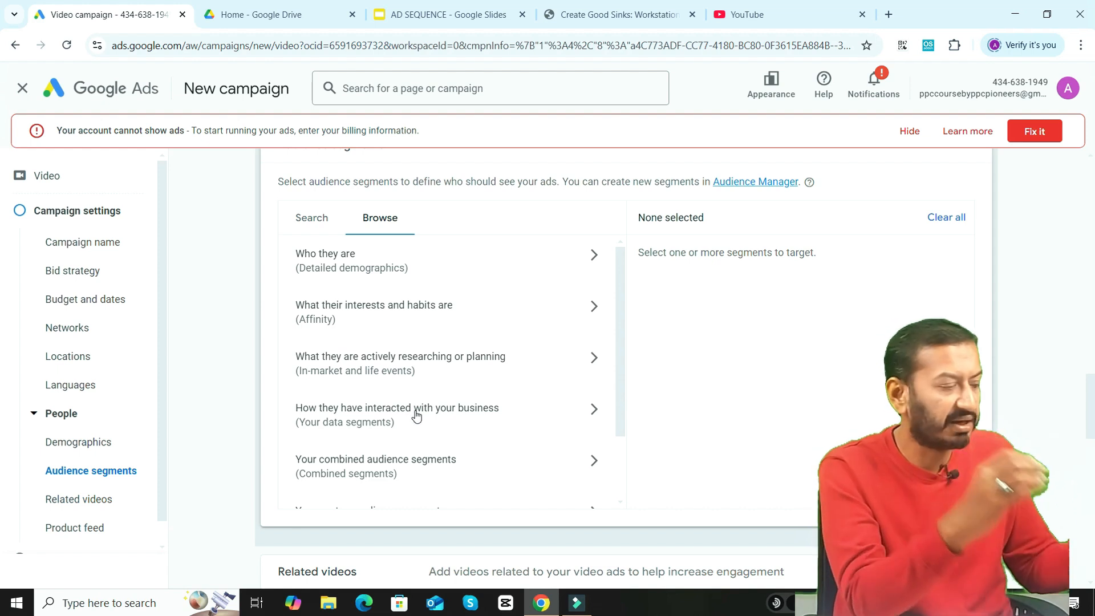
left_click(559, 415)
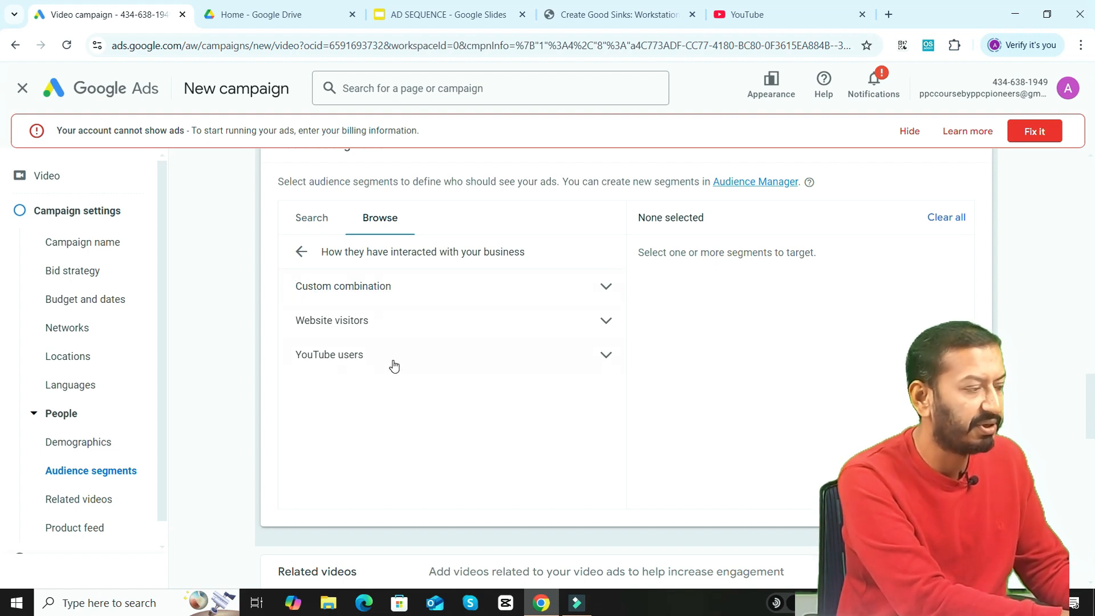
left_click(300, 252)
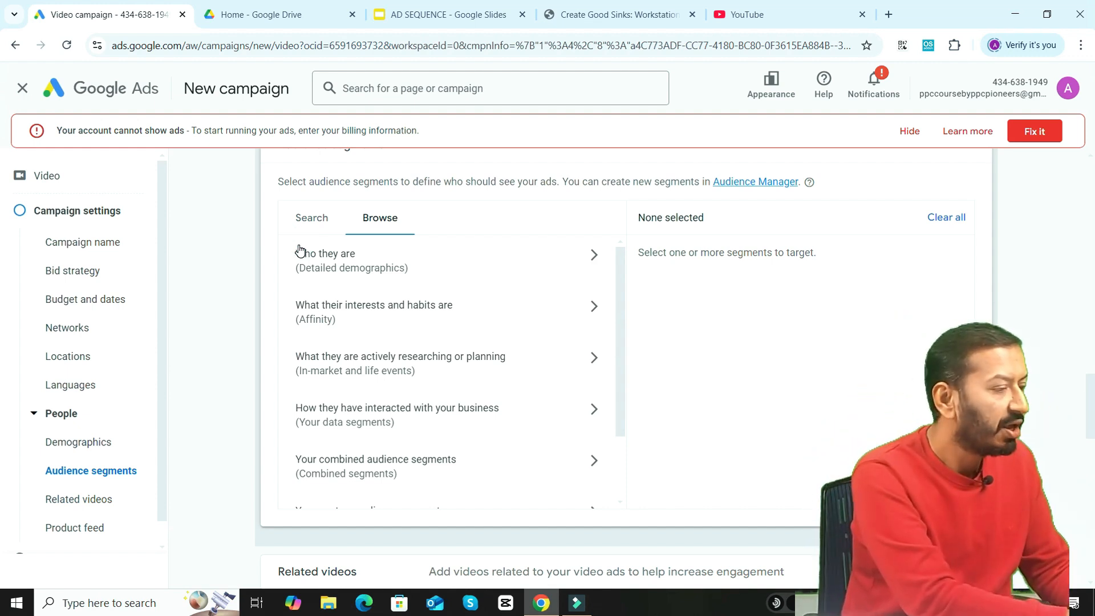
scroll(301, 252, "up", 2)
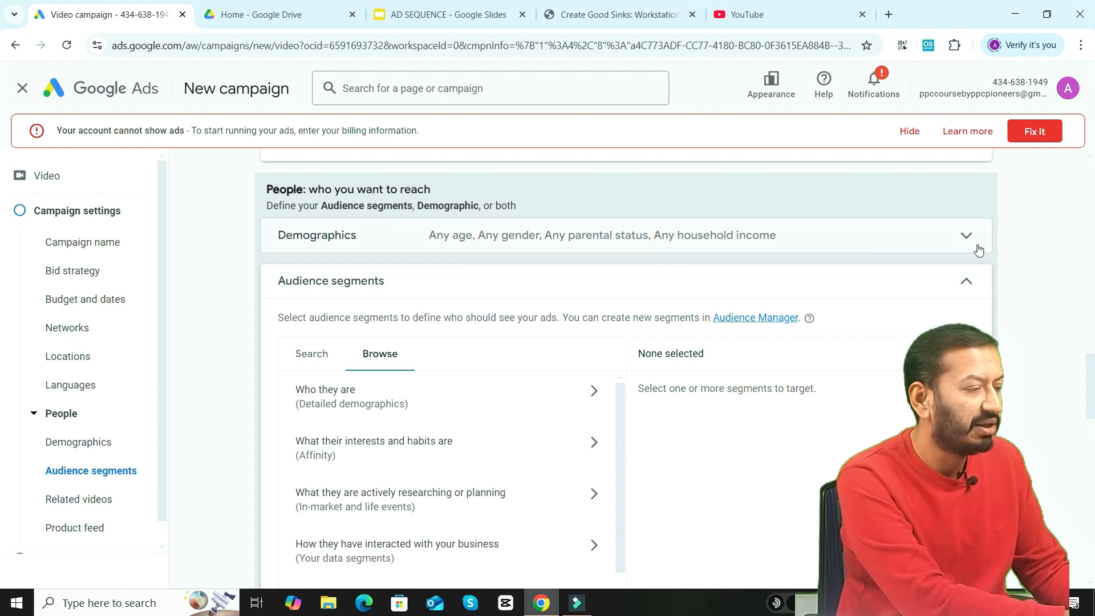
left_click(965, 281)
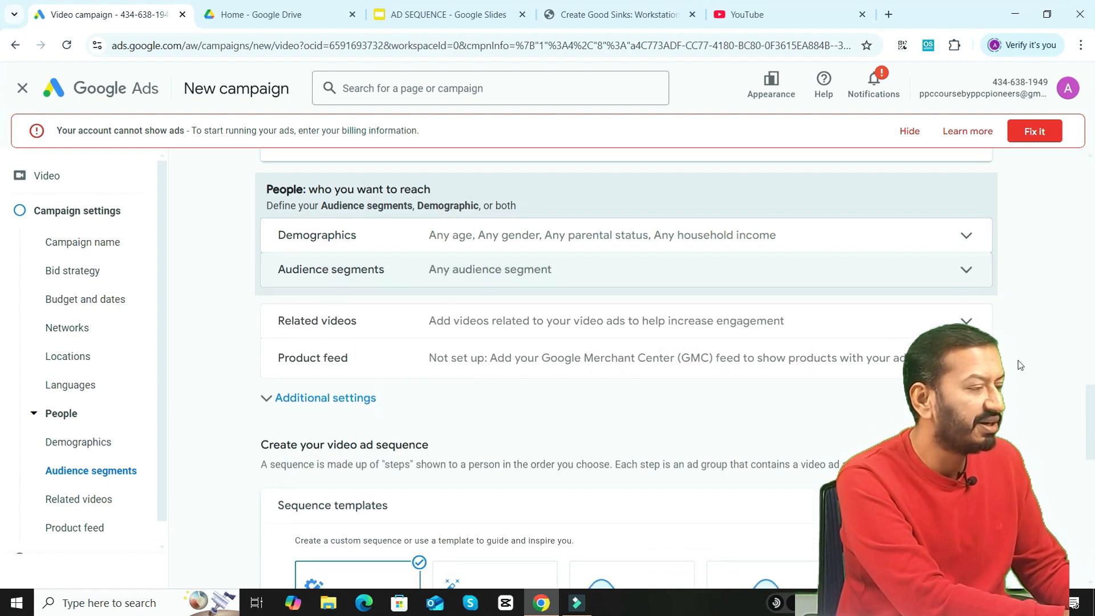
View the options for adding related videos and leave without adding any.
left_click(955, 322)
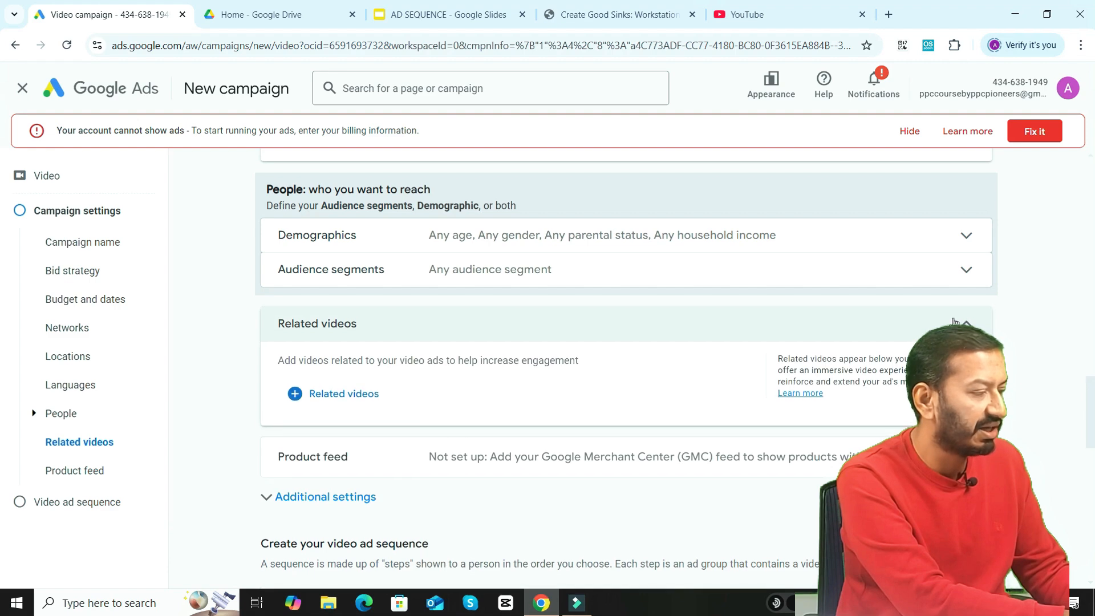
left_click(364, 394)
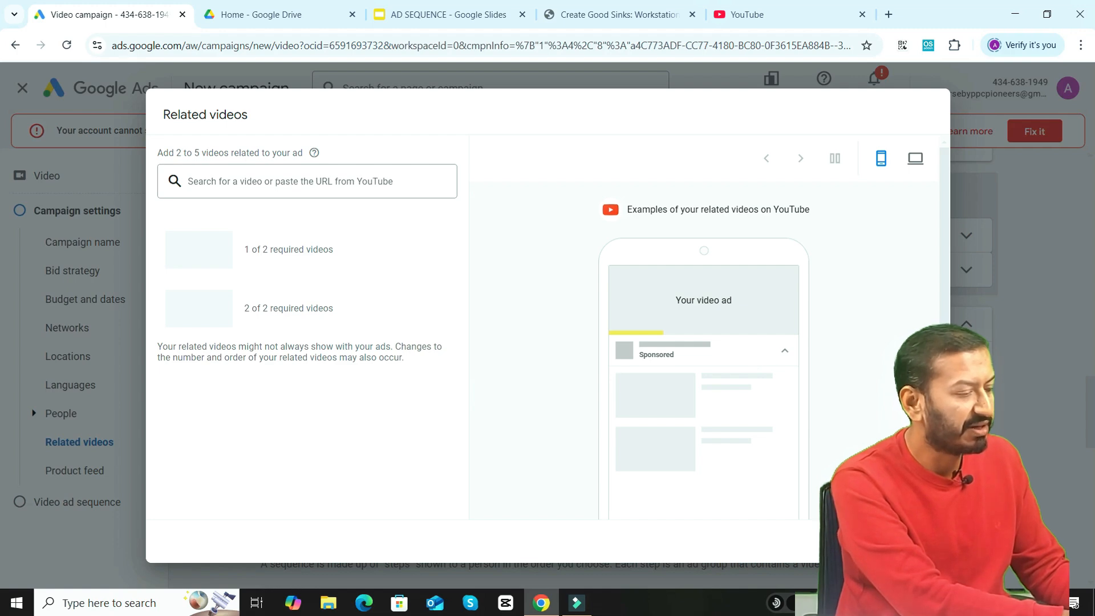
left_click(865, 541)
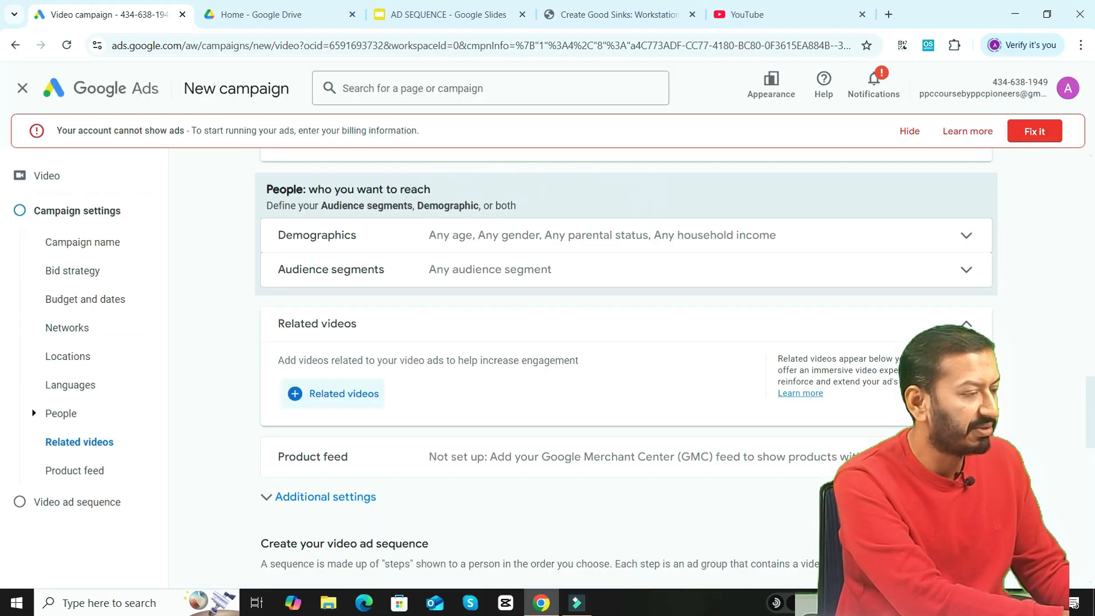
Try enabling the Google Merchant Center product feed for the campaign, then turn it back off.
scroll(0, 399, "down", 3)
left_click(968, 311)
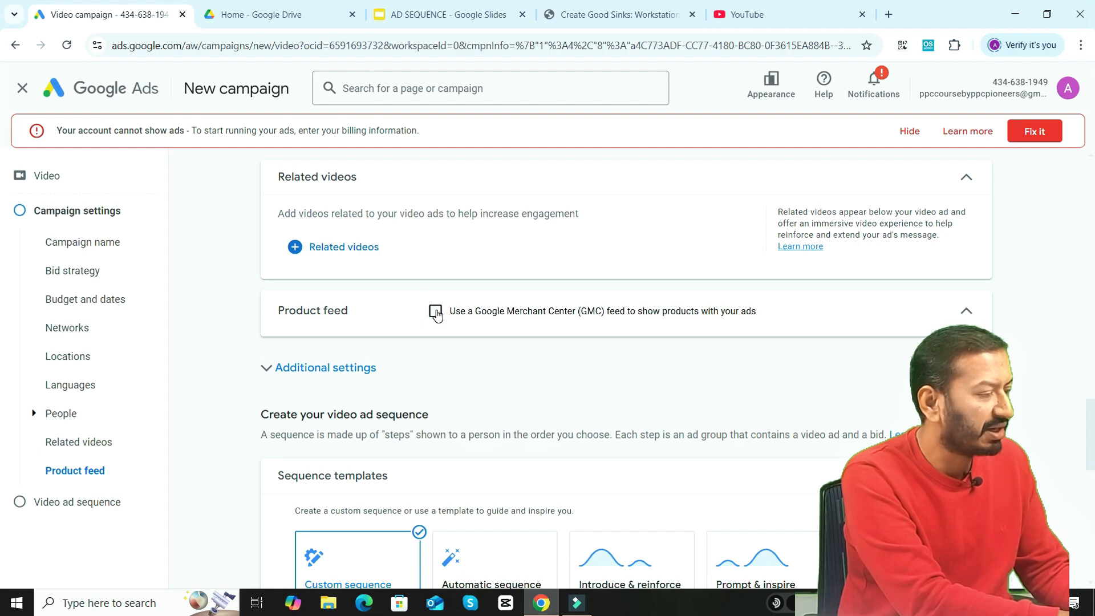
left_click(435, 310)
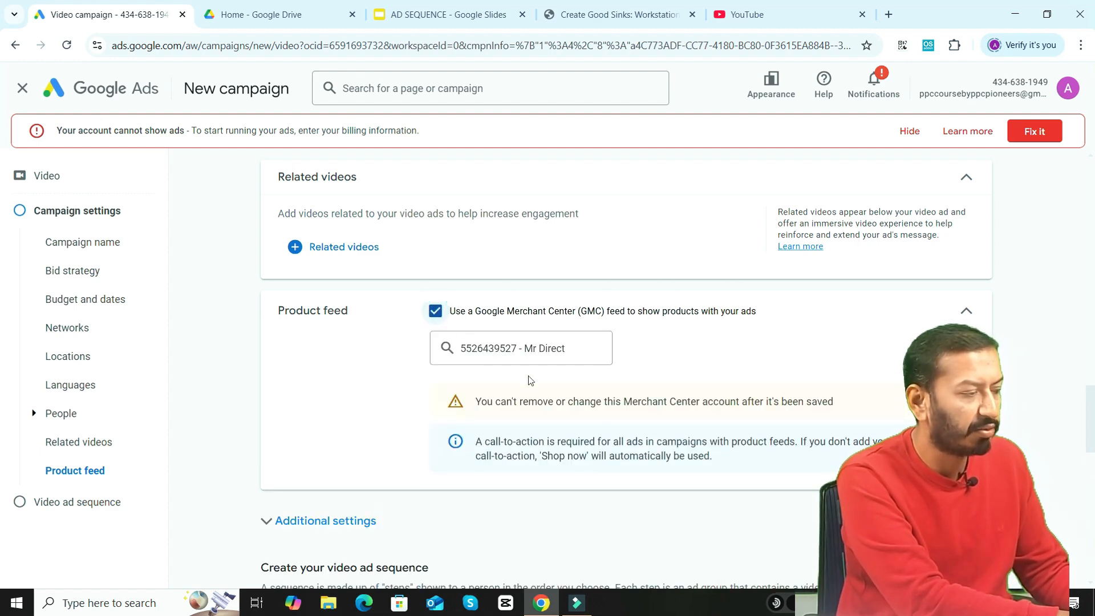
left_click(435, 313)
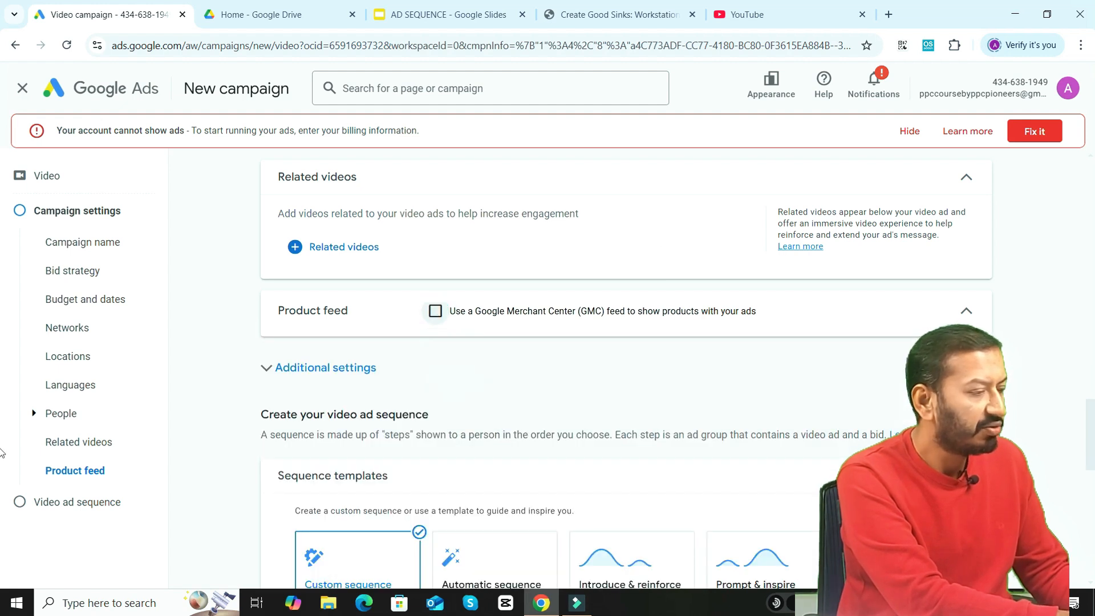
Try the Introduce & reinforce sequence template and review the steps it lays out.
scroll(1, 470, "down", 2)
scroll(2, 481, "down", 1)
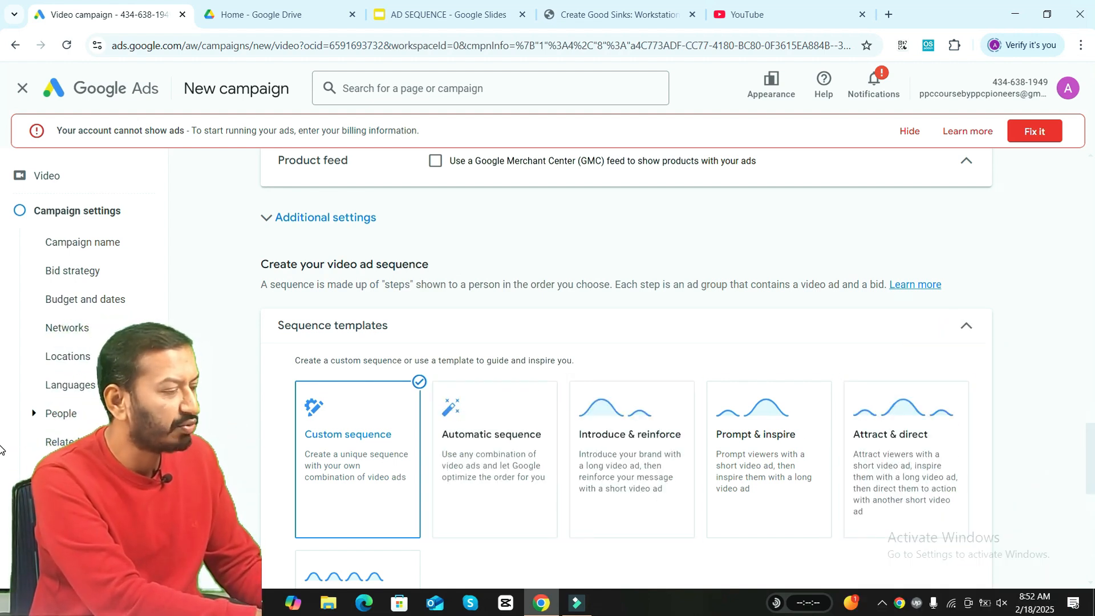
scroll(2, 457, "down", 2)
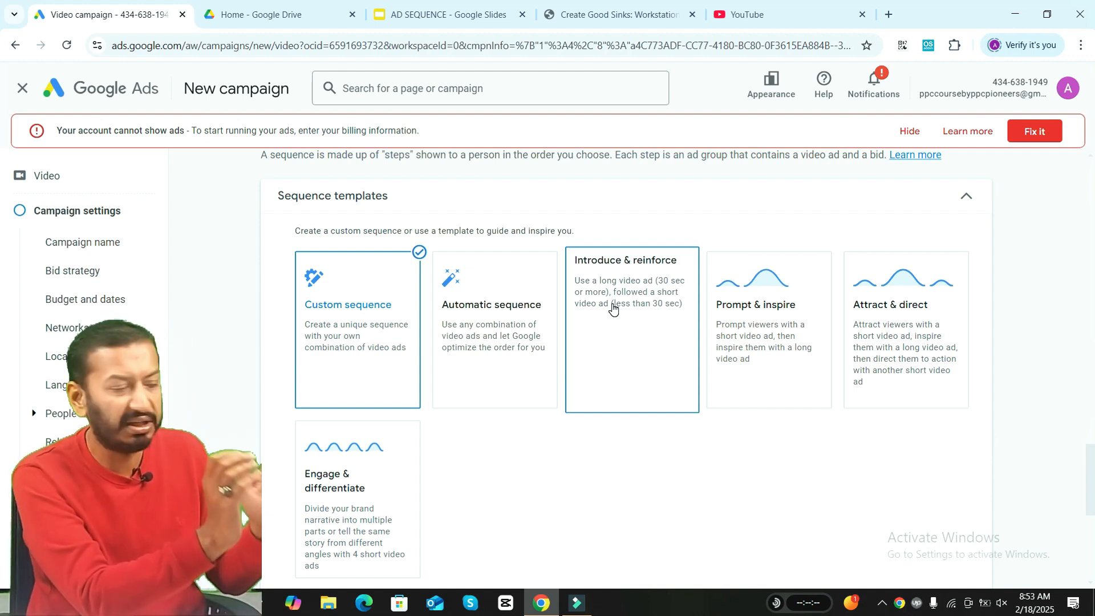
left_click(612, 308)
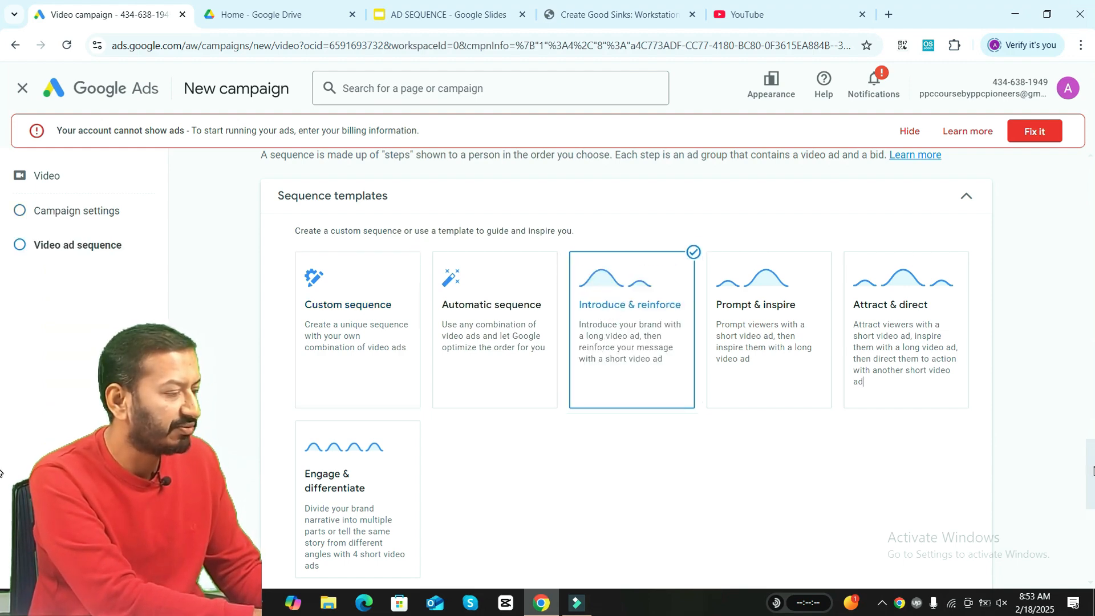
left_click_drag(1093, 467, 1093, 529)
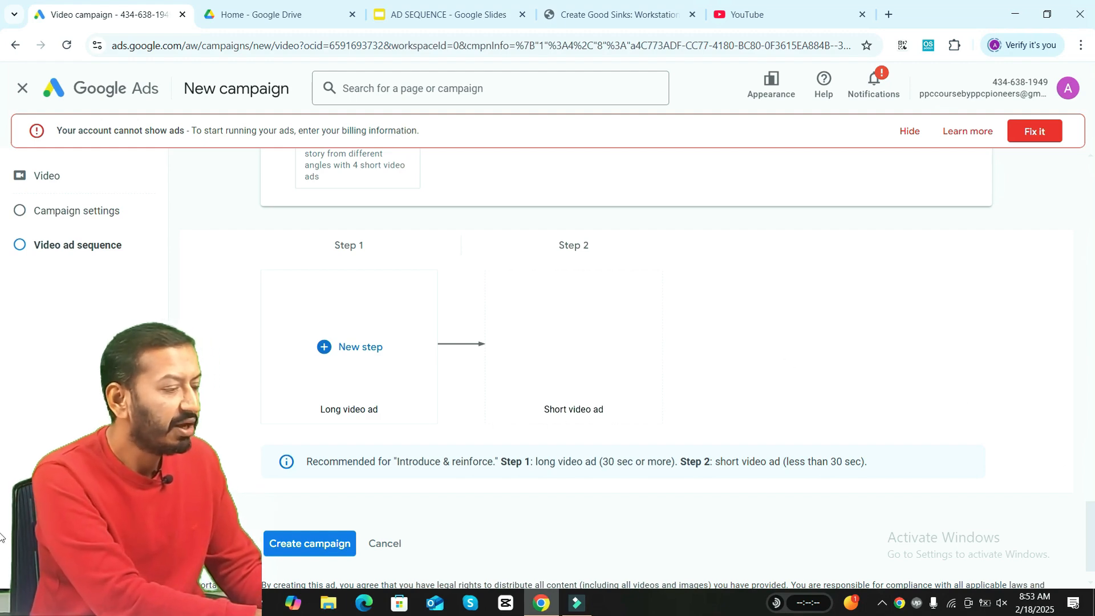
scroll(2, 456, "up", 9)
scroll(2, 420, "down", 4)
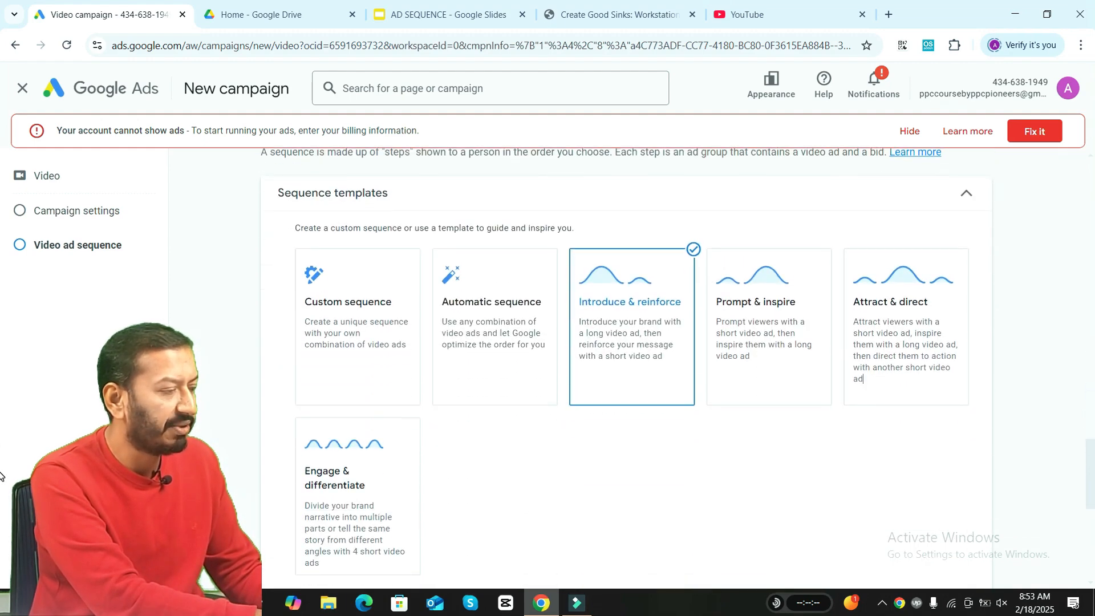
Try the Prompt & inspire, Attract & direct, Engage & differentiate and Automatic sequence templates in turn.
left_click(771, 351)
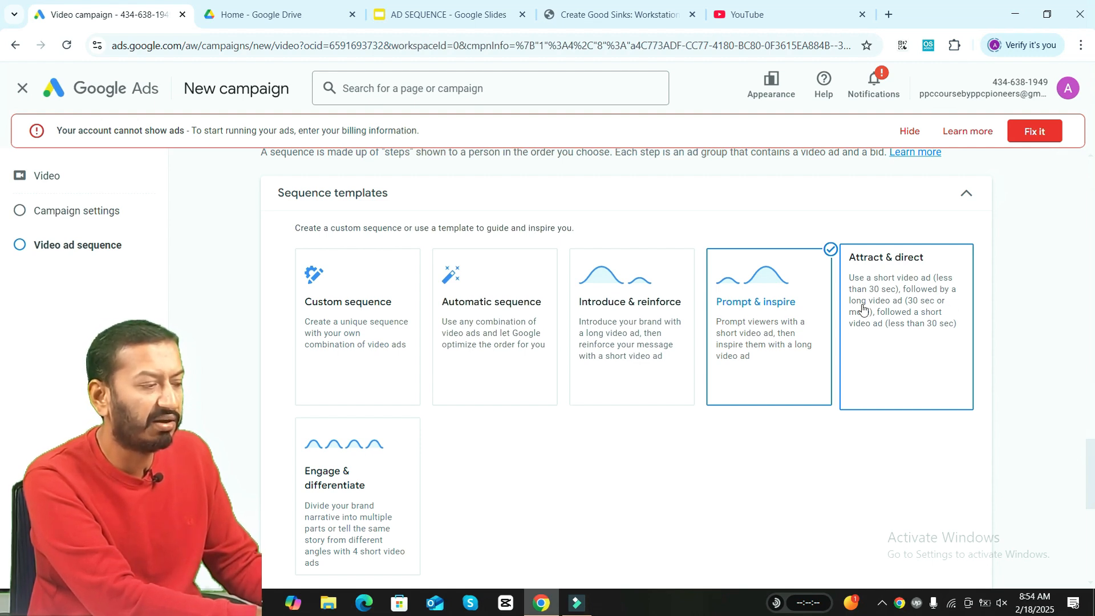
left_click(906, 352)
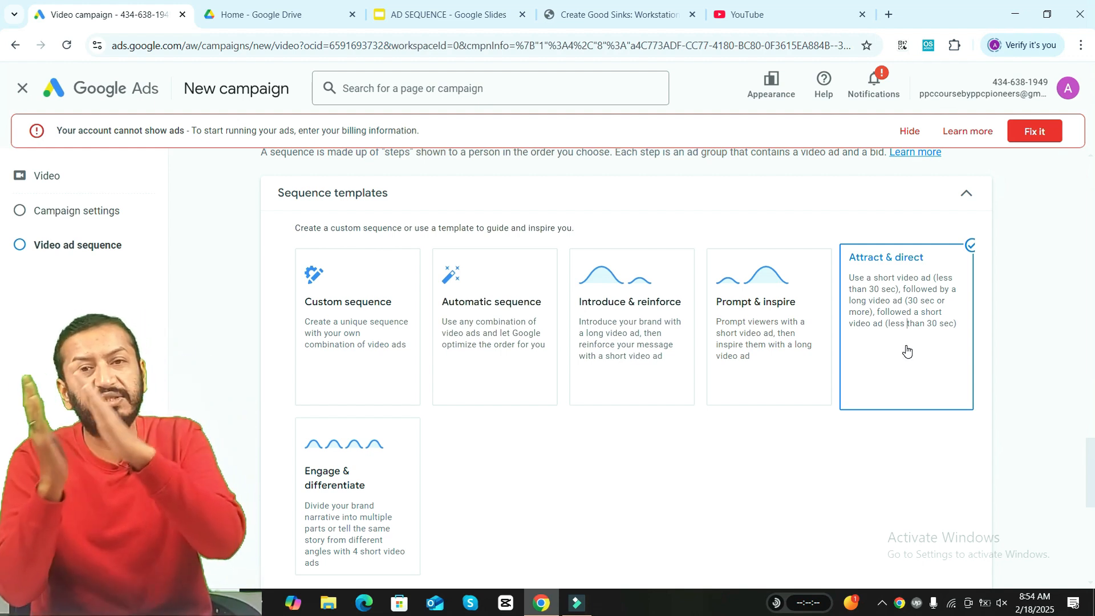
scroll(906, 350, "down", 1)
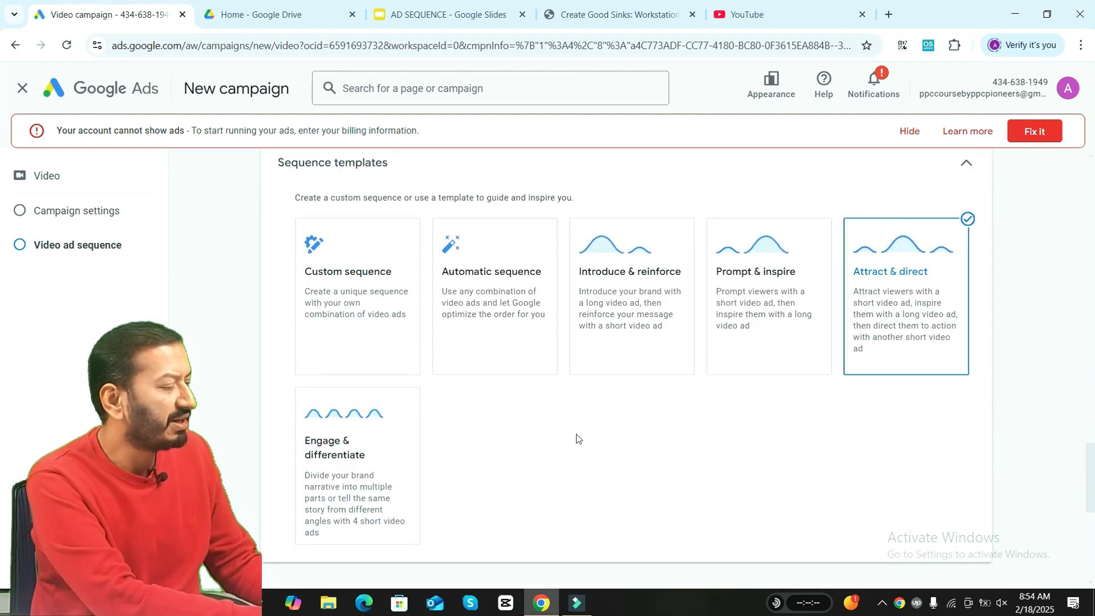
left_click(369, 471)
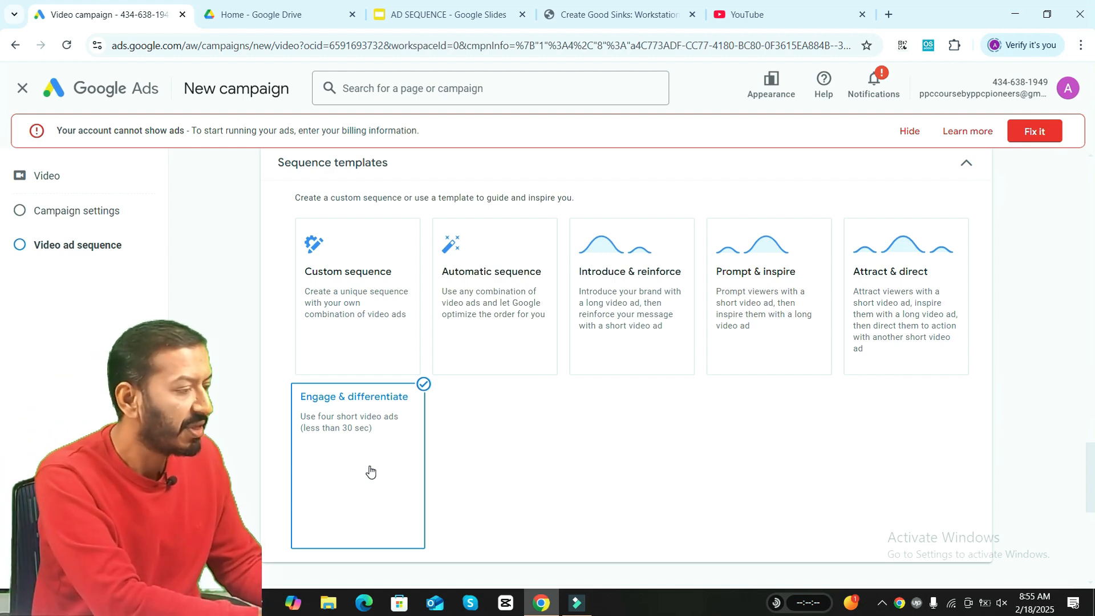
left_click(502, 326)
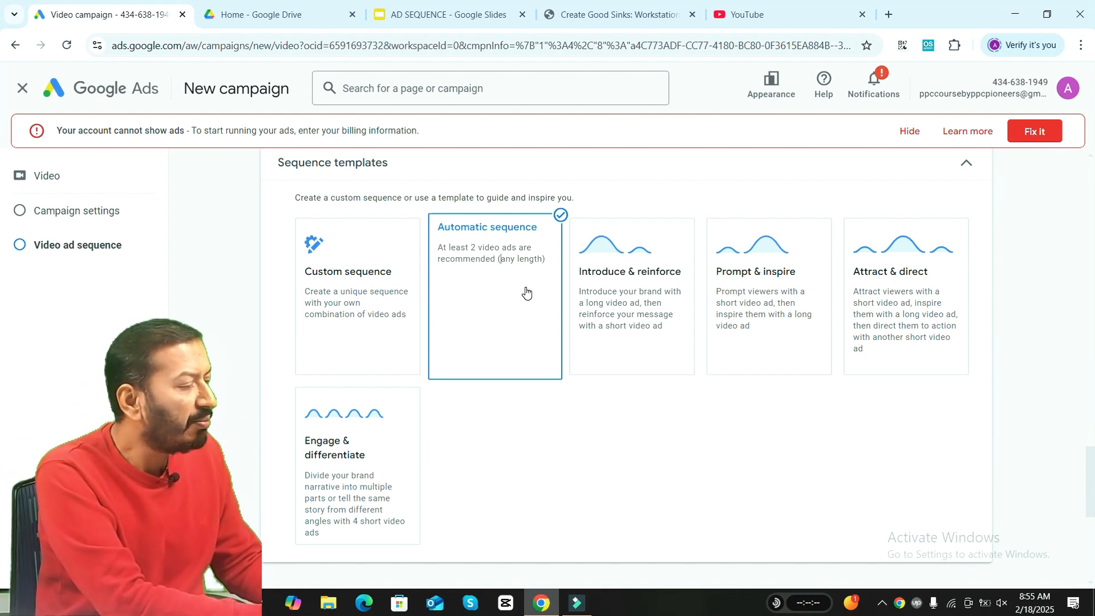
Choose the Custom sequence template for the video ad sequence.
left_click(371, 290)
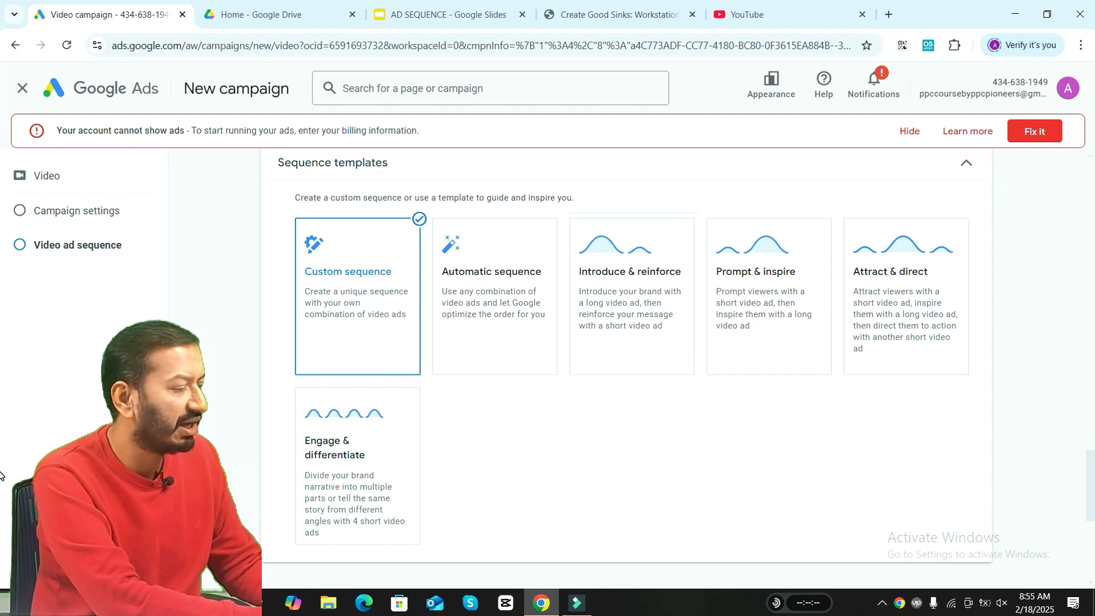
scroll(570, 342, "down", 5)
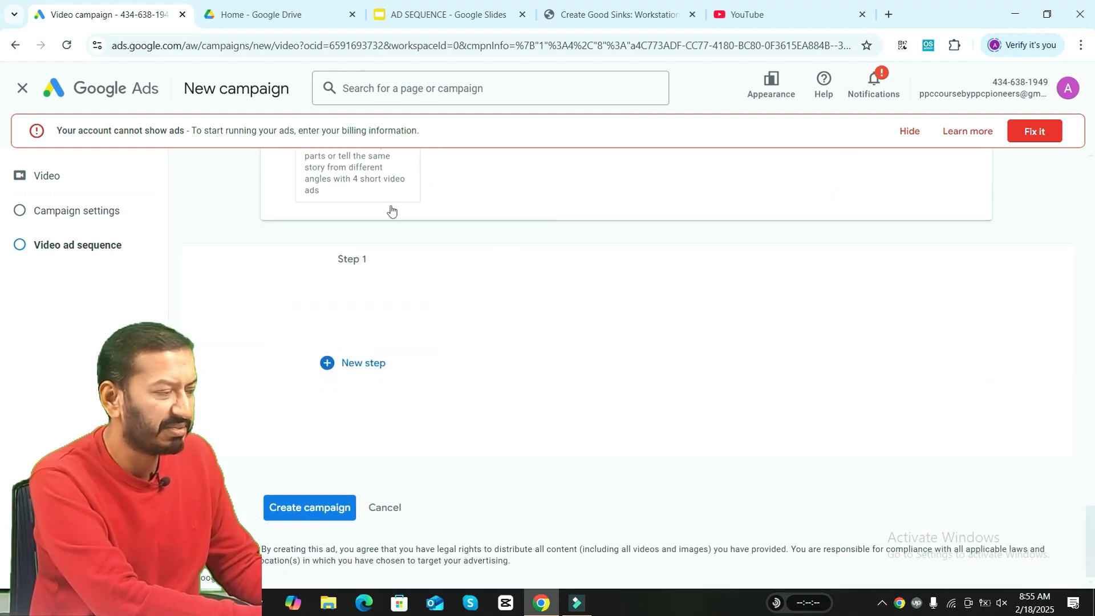
scroll(390, 211, "up", 2)
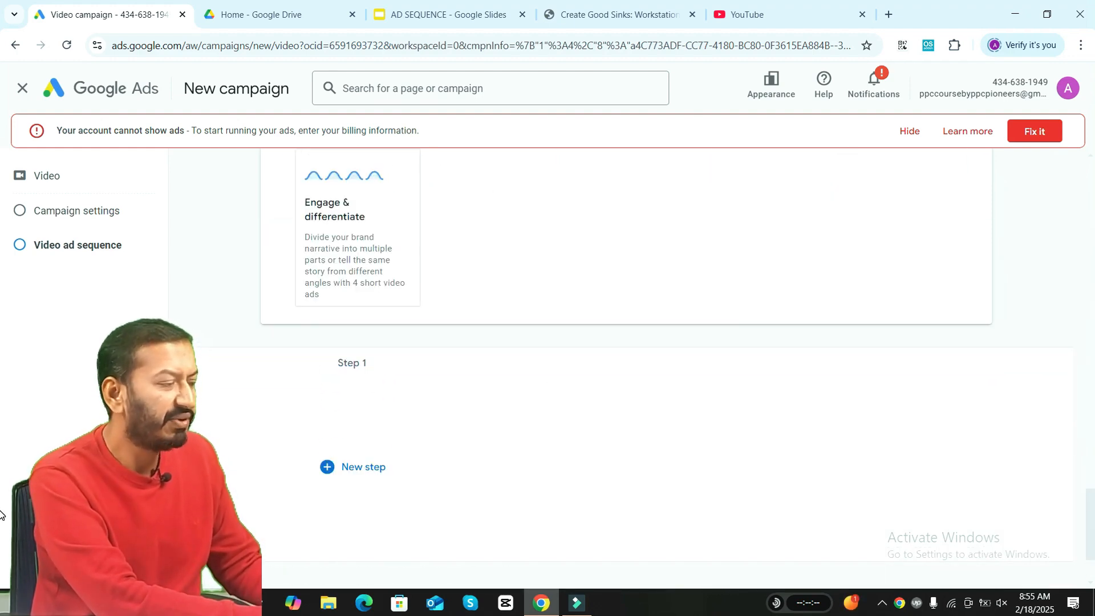
scroll(1, 516, "down", 2)
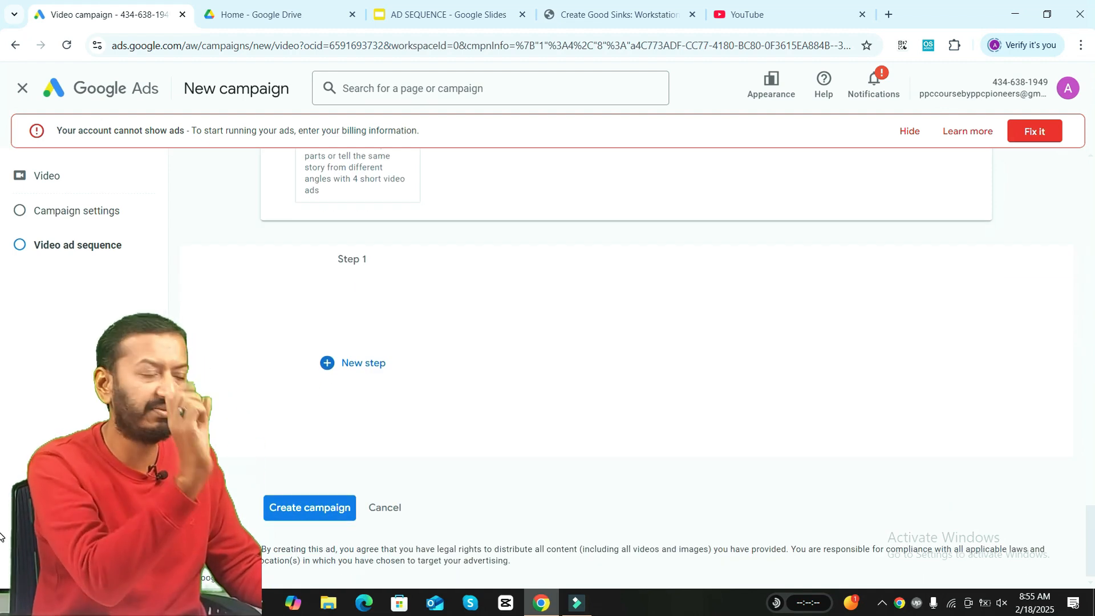
Start the first step of the sequence and name its ad group "Video Sequence Lenth 1".
left_click(360, 371)
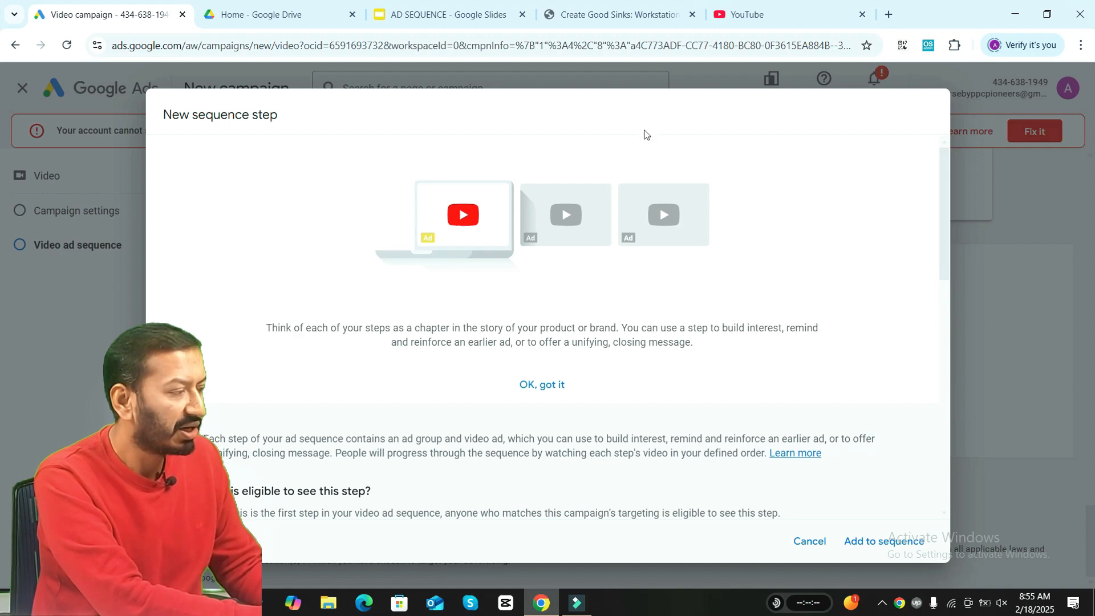
left_click(549, 385)
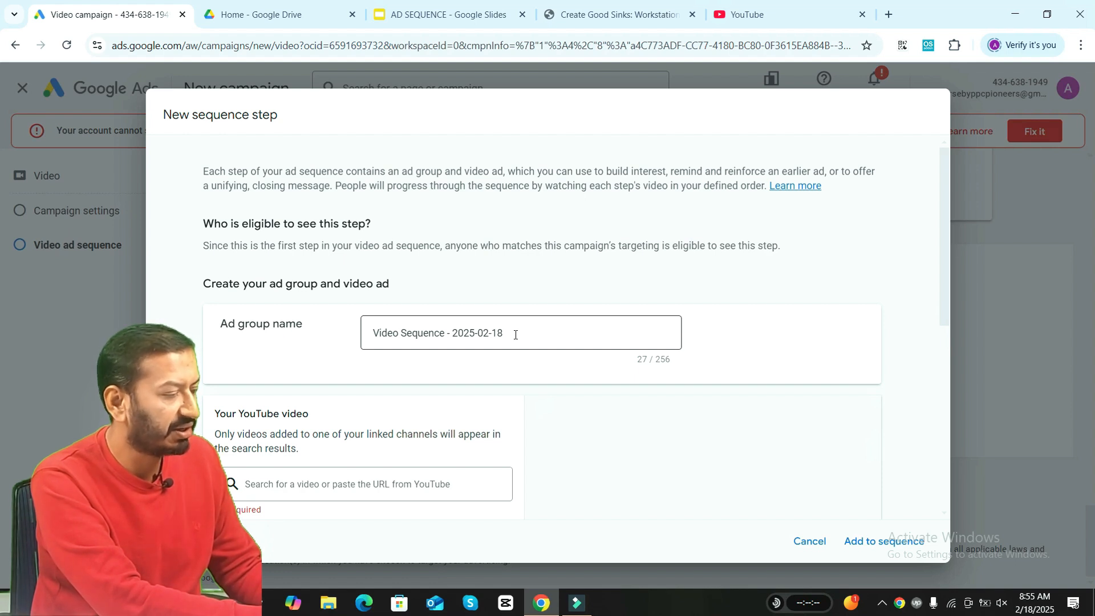
left_click_drag(515, 334, 447, 337)
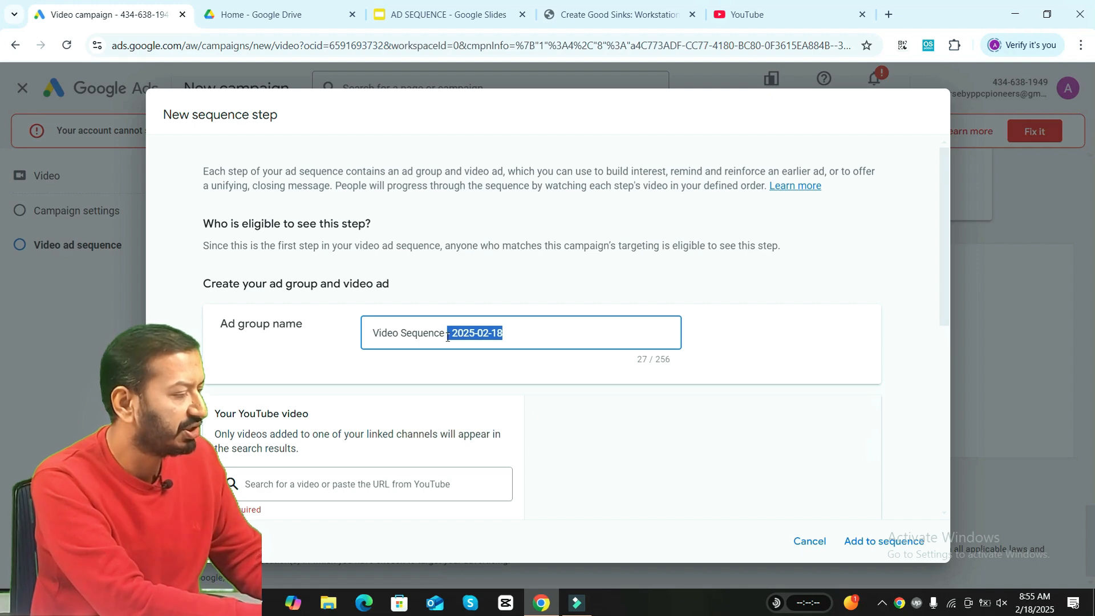
type("Lenth")
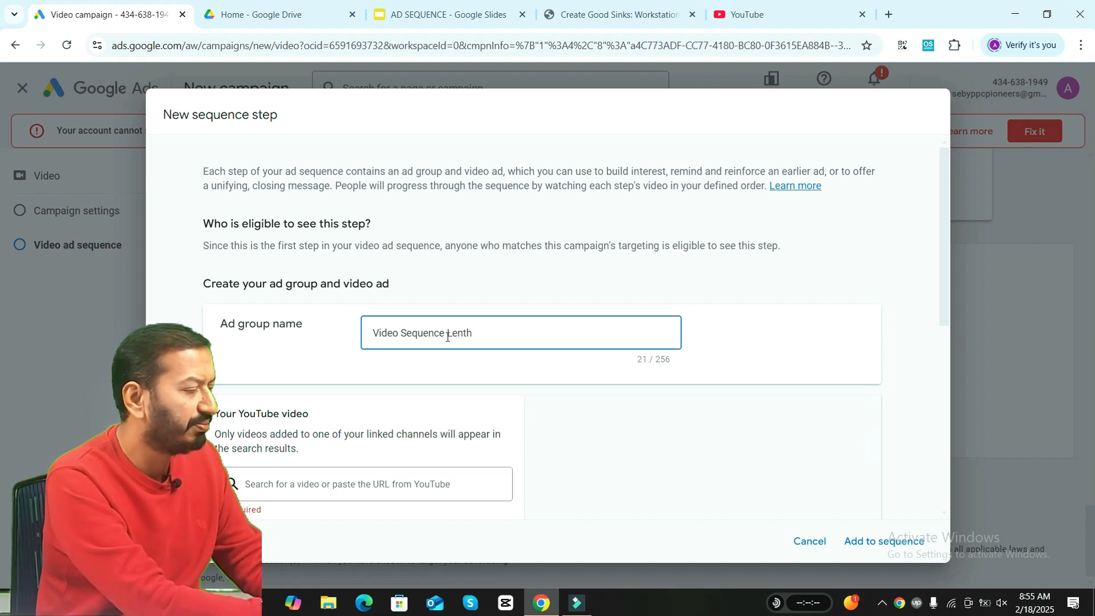
type(" 1")
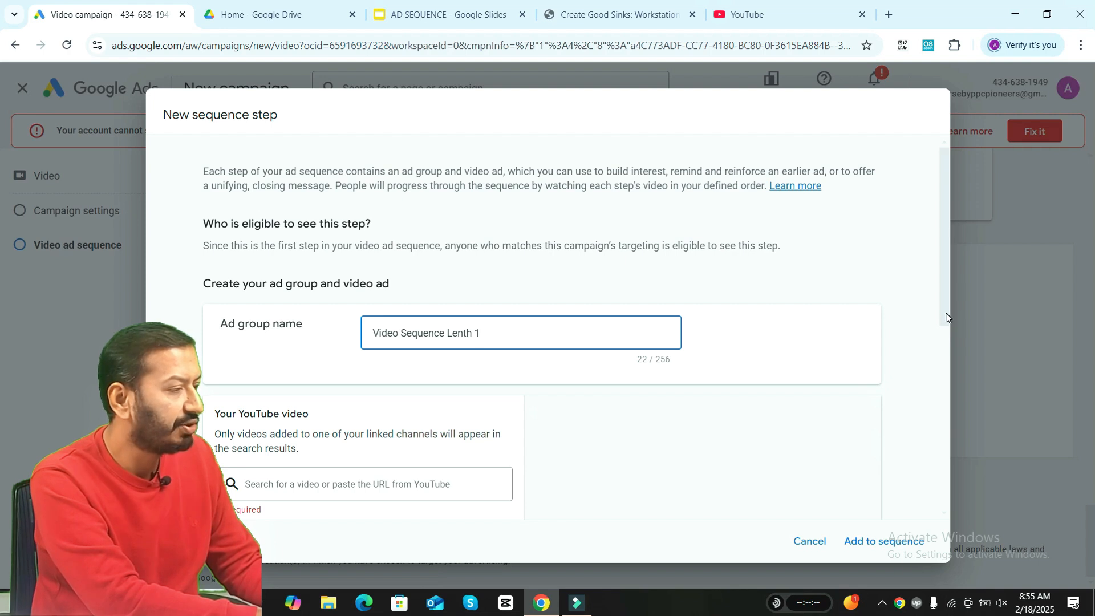
Switch to YouTube Studio and copy the shareable link of the "account clip" video for the step's video ad.
left_click_drag(946, 313, 946, 326)
left_click(358, 455)
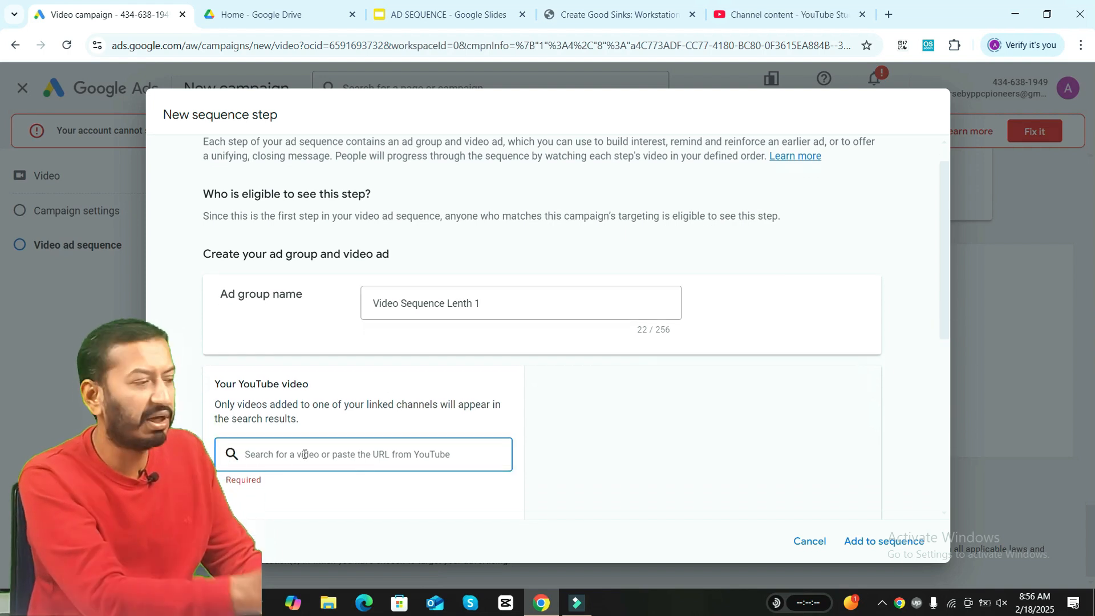
left_click(784, 14)
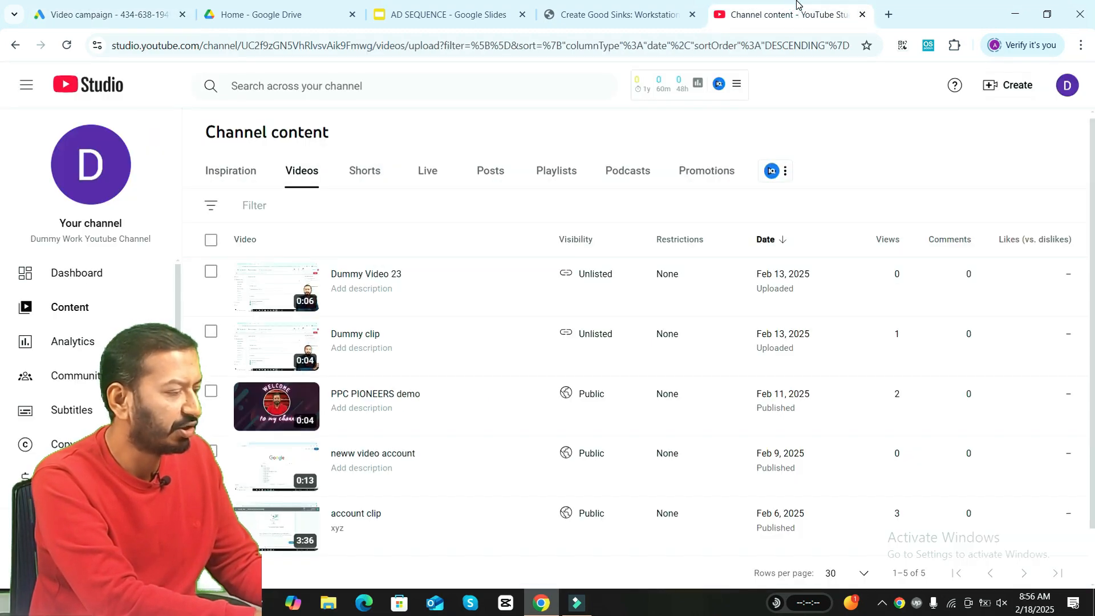
left_click(474, 537)
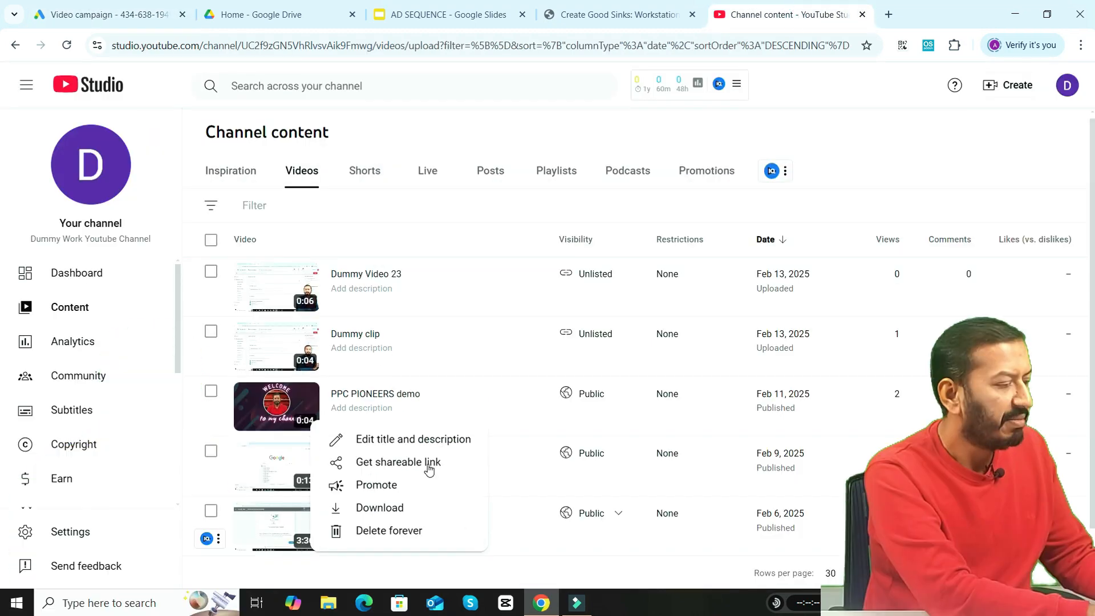
left_click(429, 463)
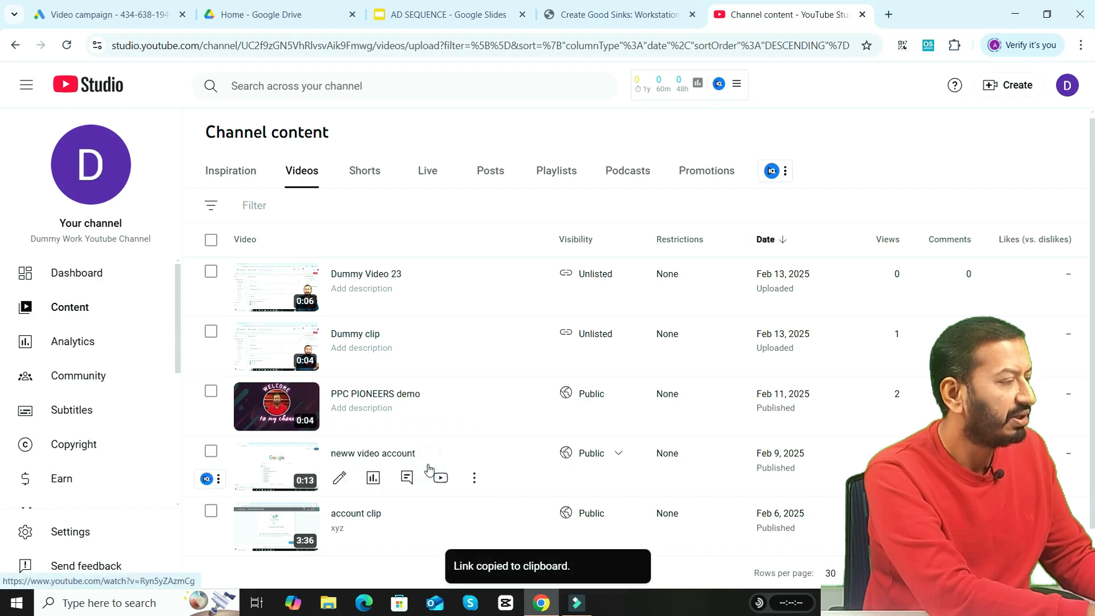
Switch back to Google Ads, add the copied "account clip" video to the step, and use the skippable in-stream ad format.
left_click(98, 13)
key("ctrl+v")
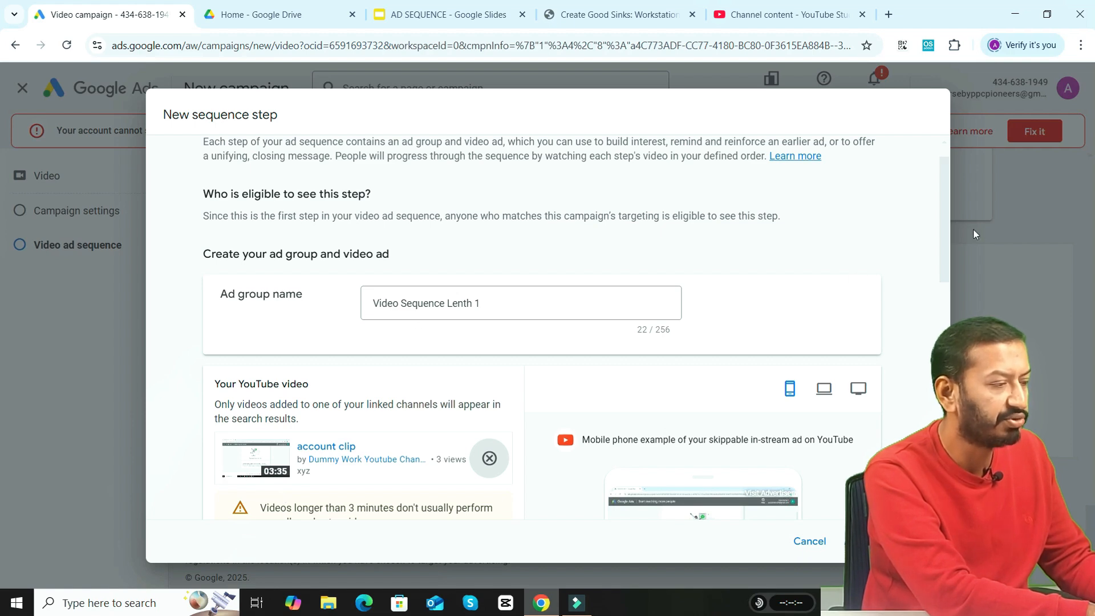
left_click_drag(949, 248, 943, 342)
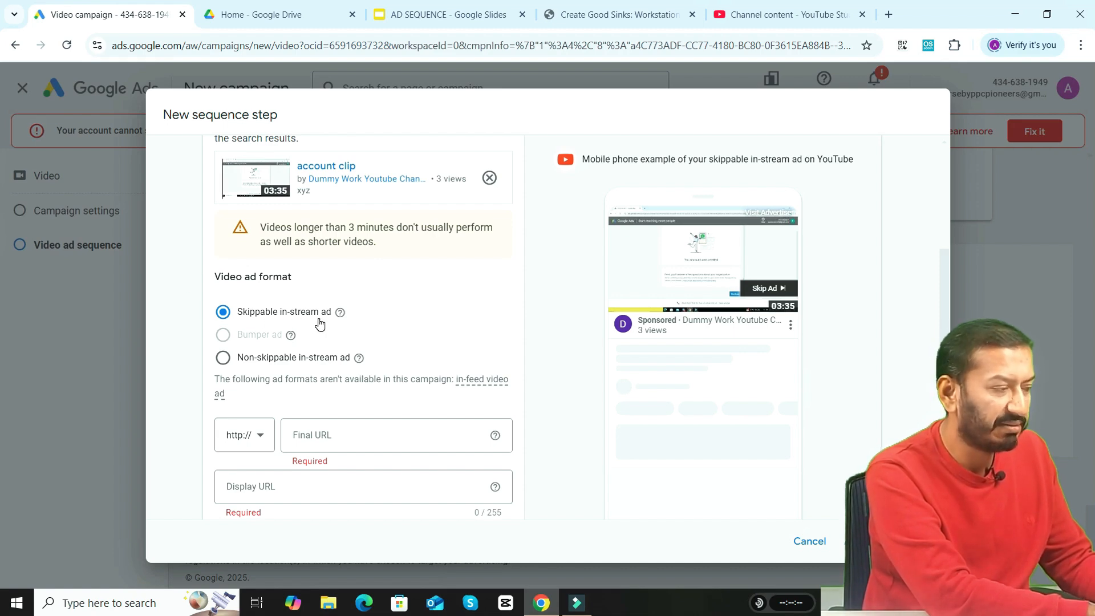
left_click(223, 364)
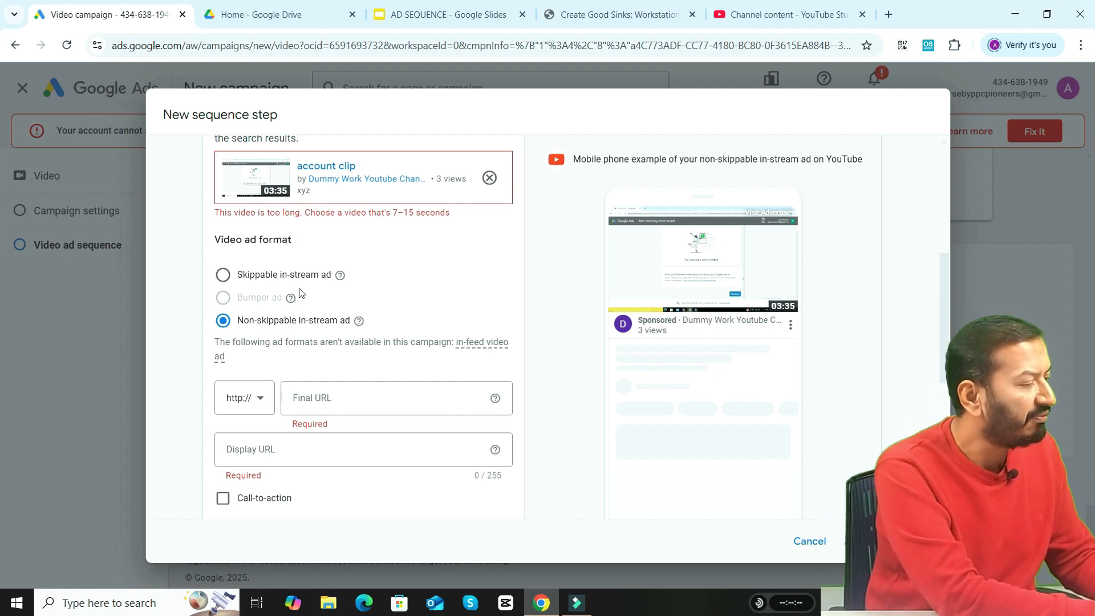
left_click(223, 275)
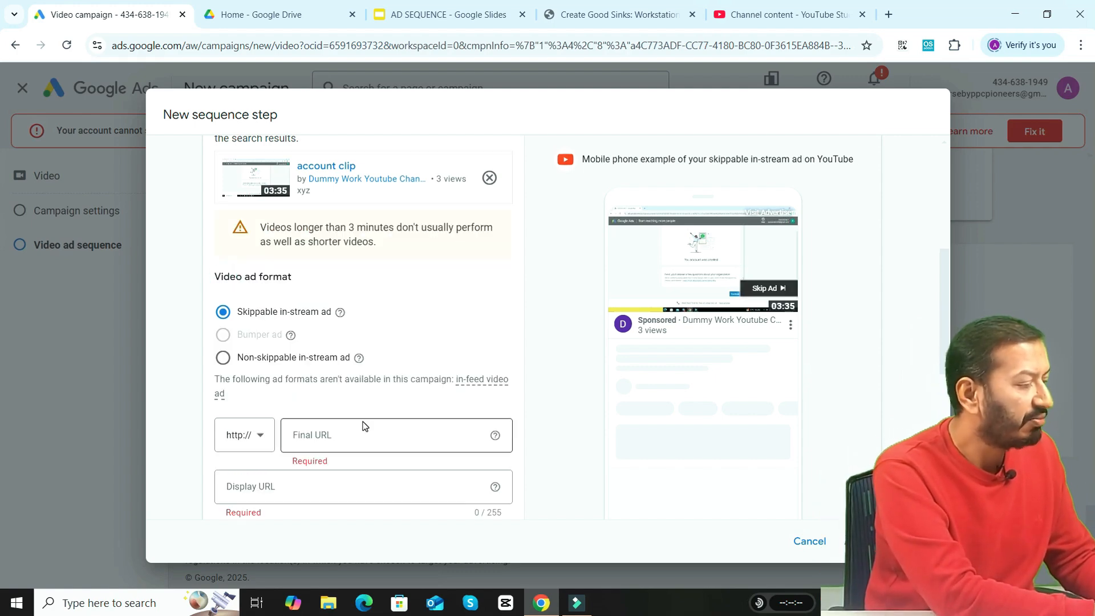
left_click(605, 12)
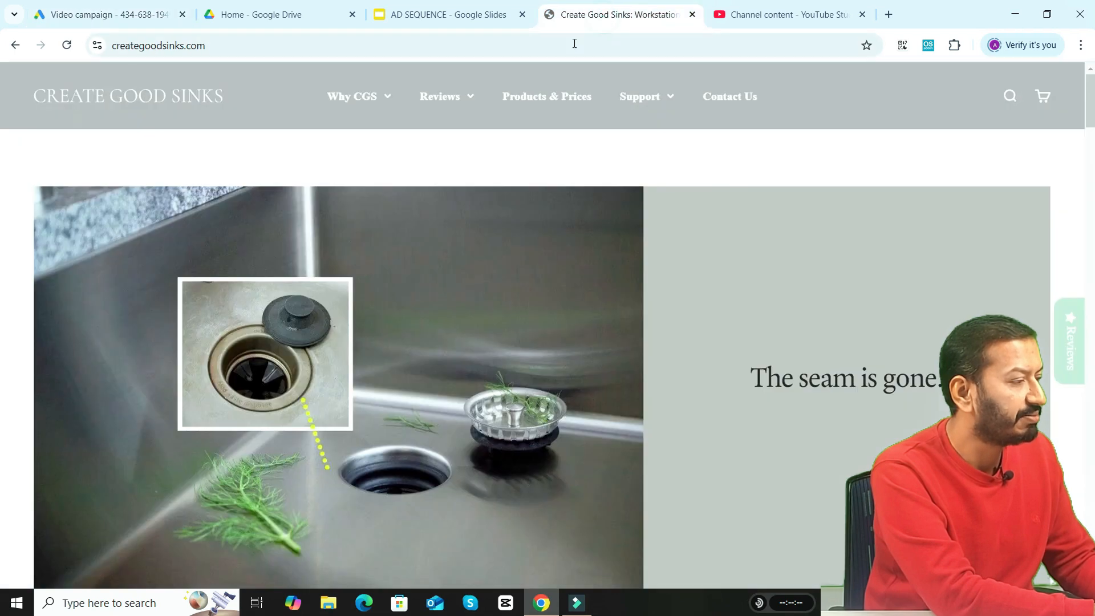
left_click(574, 45)
key("ctrl+c")
left_click(102, 14)
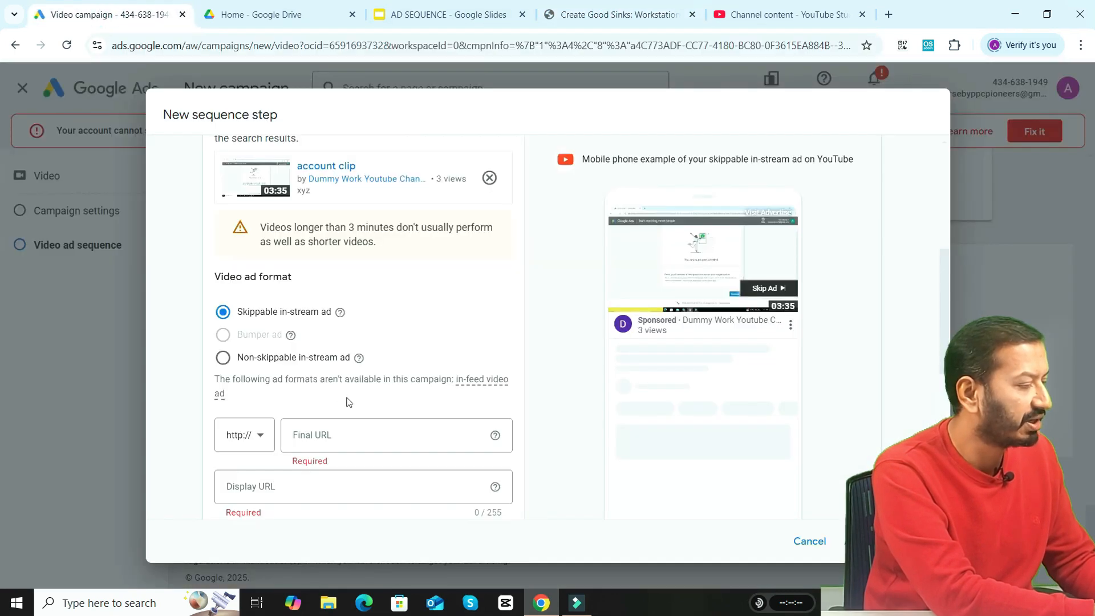
left_click(347, 433)
key("ctrl+v")
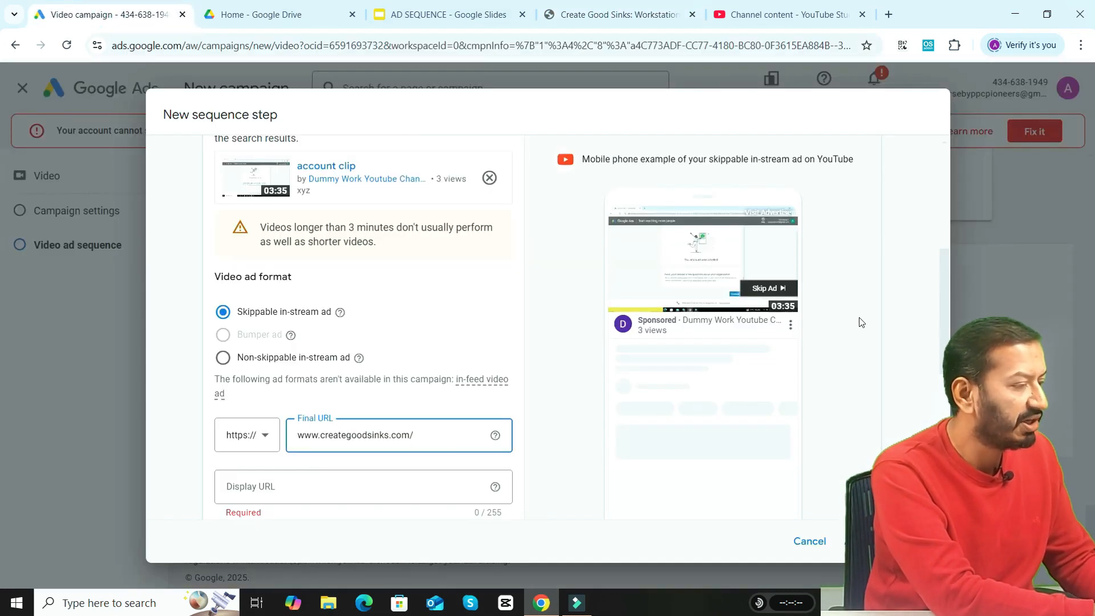
left_click_drag(943, 354, 944, 400)
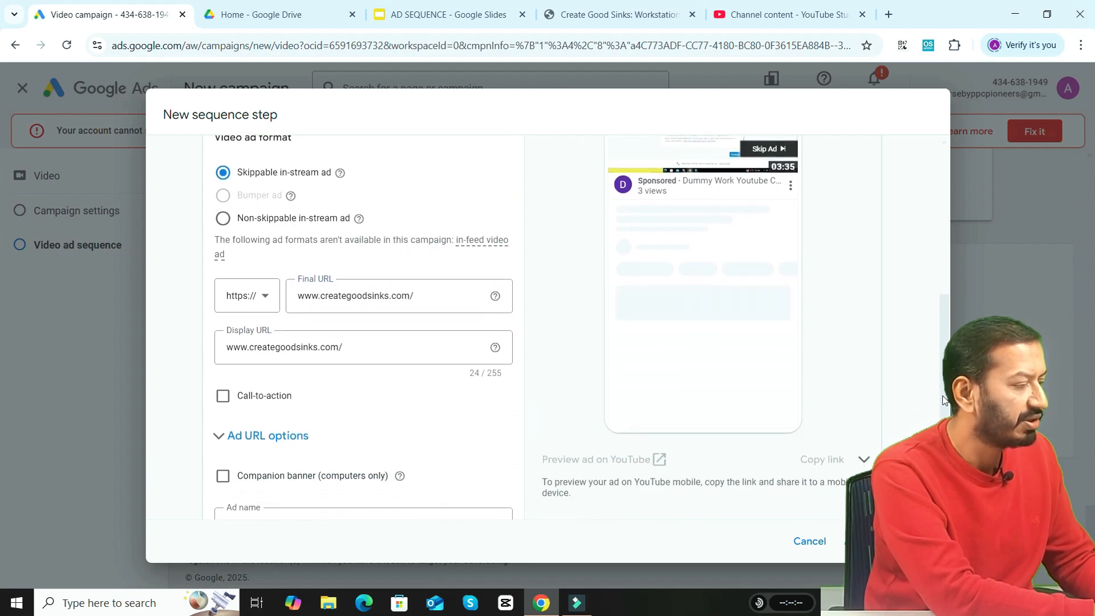
left_click(373, 351)
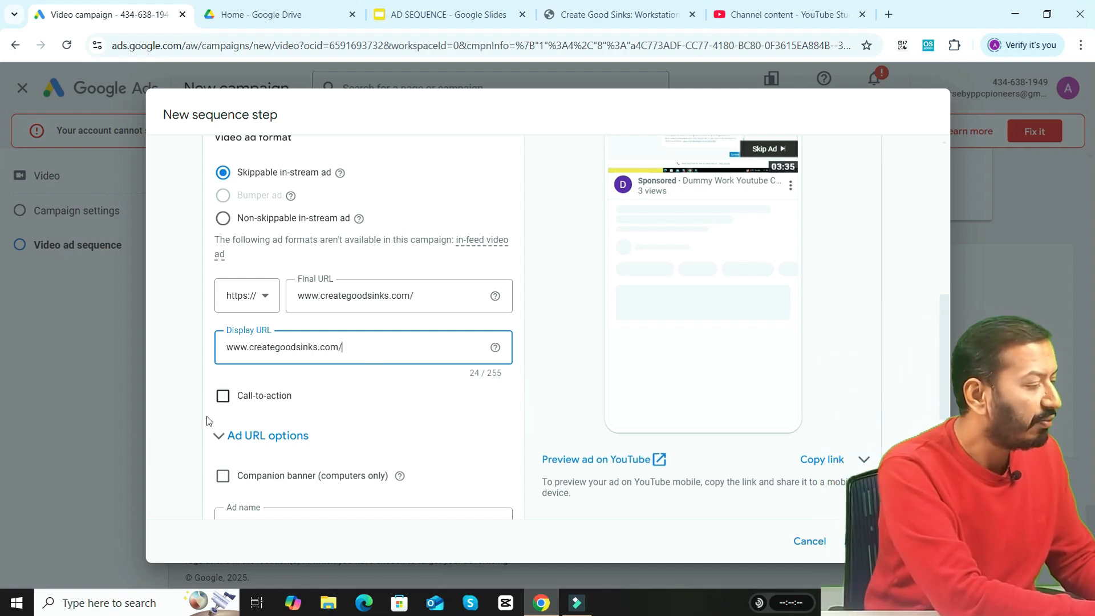
Enable the ad's call-to-action with the text "Shop now" and the headline "Best Sinks".
left_click(223, 395)
left_click(286, 435)
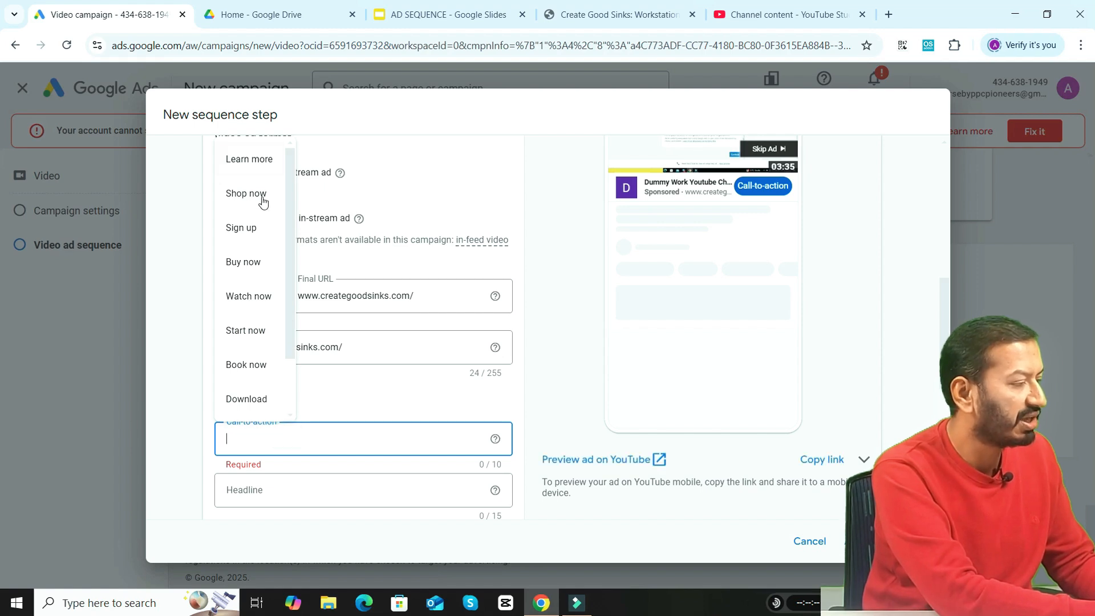
left_click(261, 196)
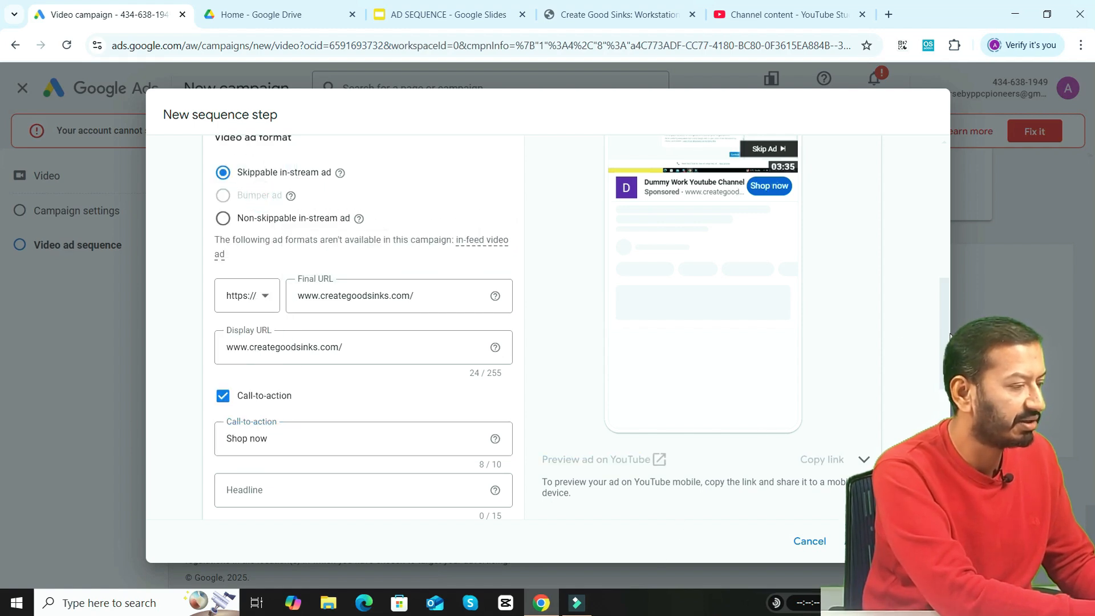
scroll(945, 340, "down", 3)
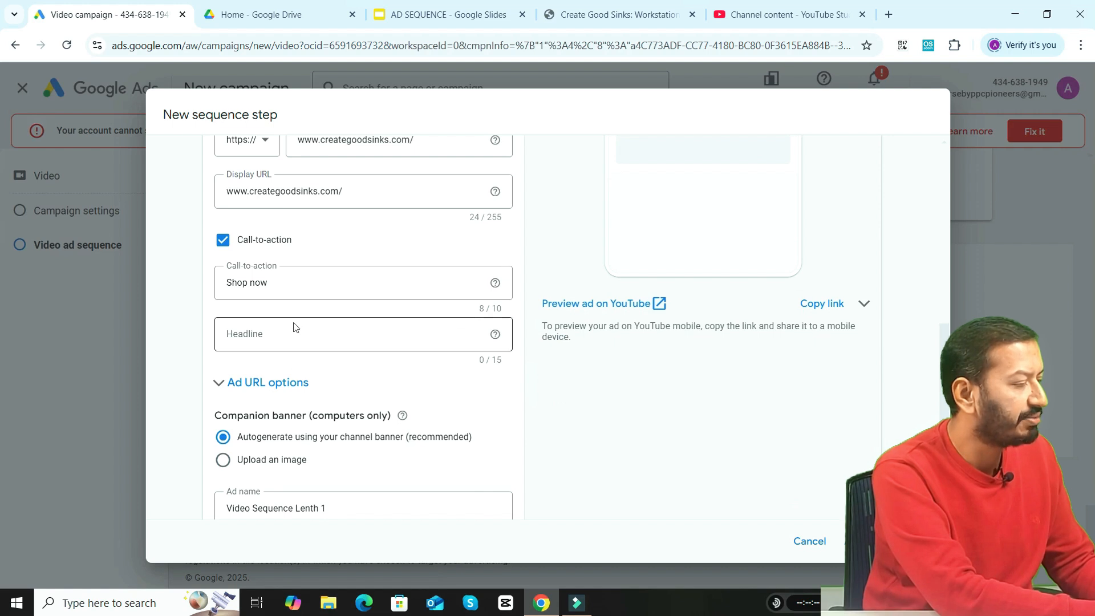
left_click(293, 331)
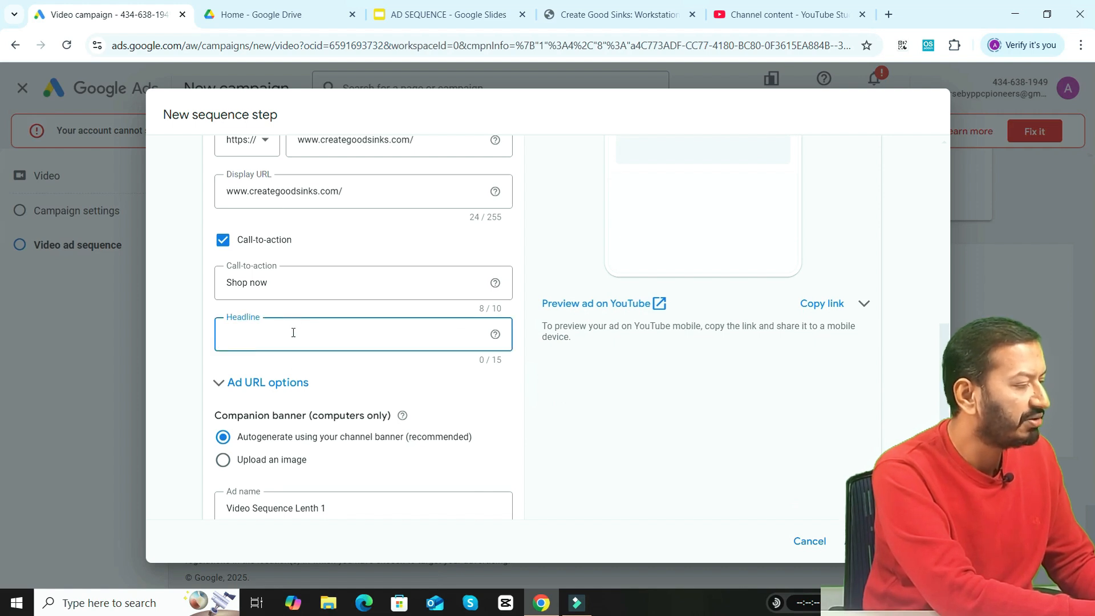
type("Be")
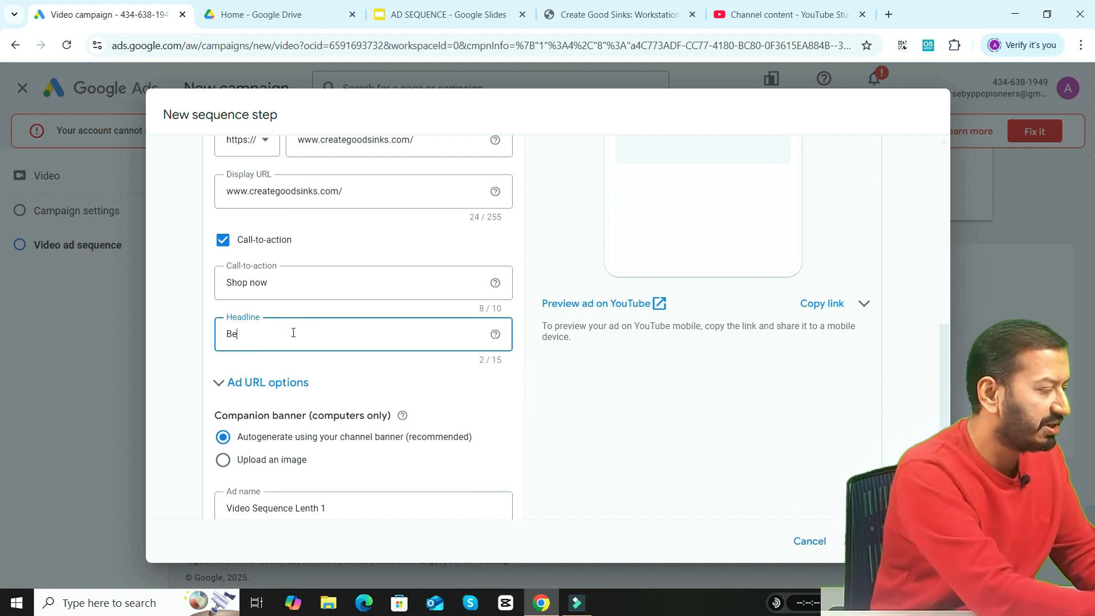
type("st Sinks")
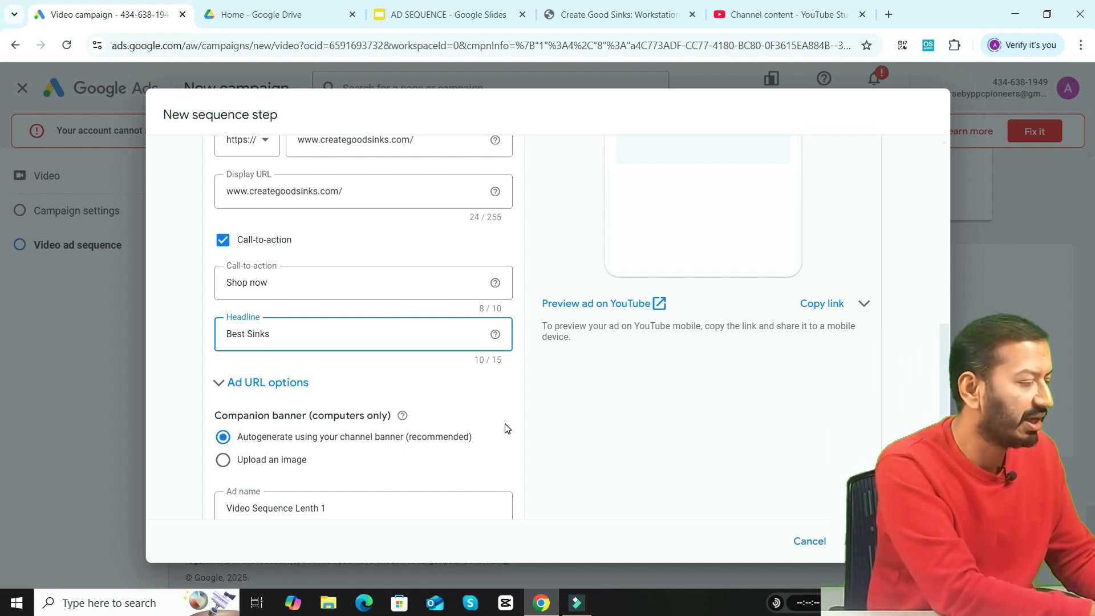
Try the image upload option for the companion banner, and return to autogenerating it from the channel banner.
scroll(365, 331, "down", 2)
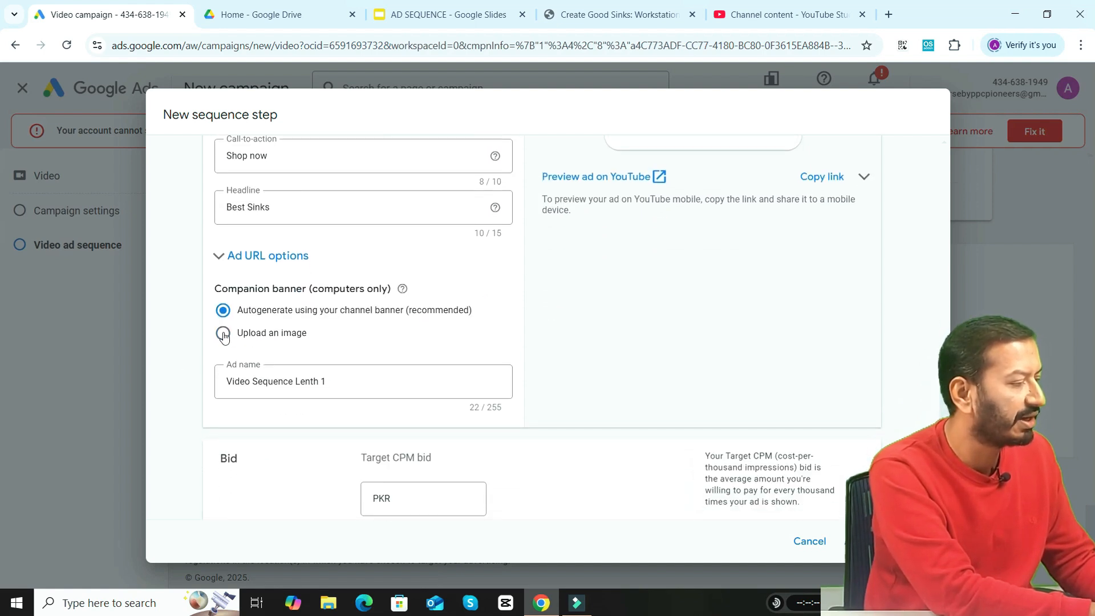
left_click(223, 334)
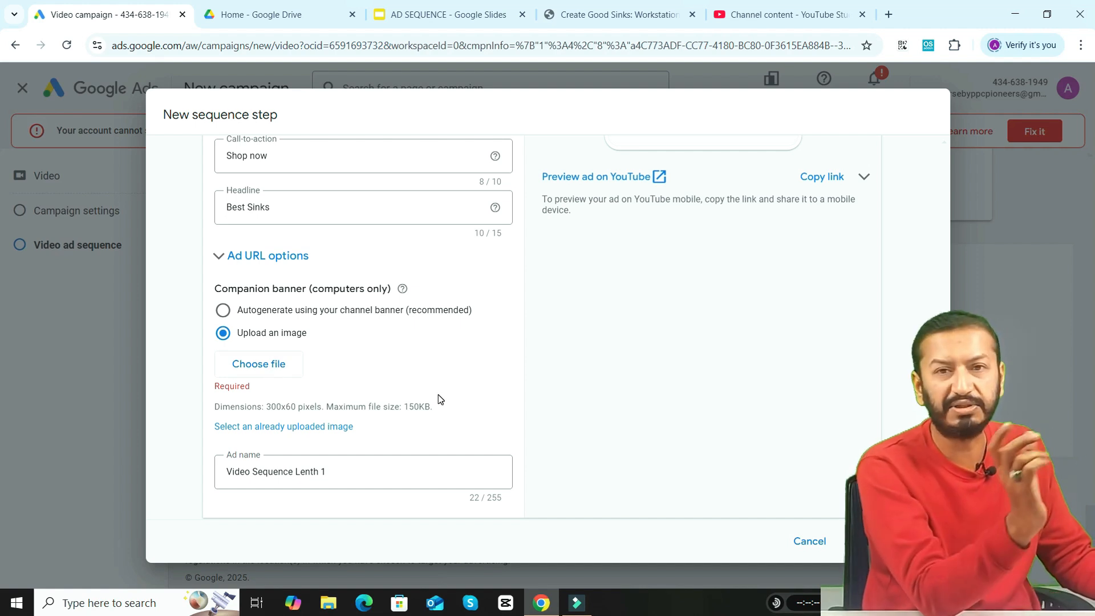
left_click(223, 310)
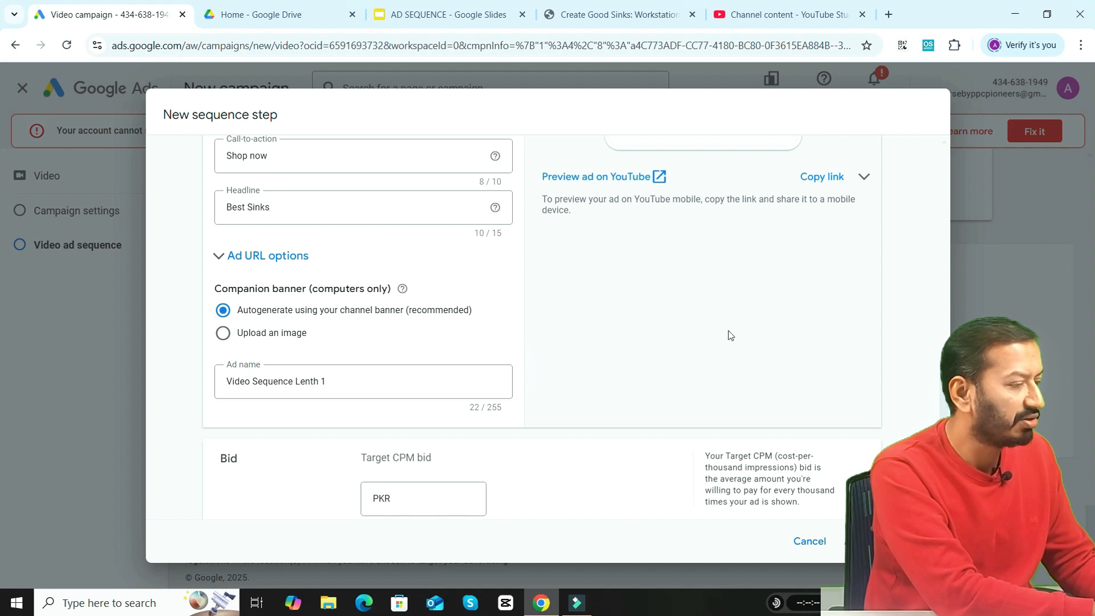
Set the step's target CPM bid to PKR 50 and add the step to the sequence.
scroll(371, 326, "down", 2)
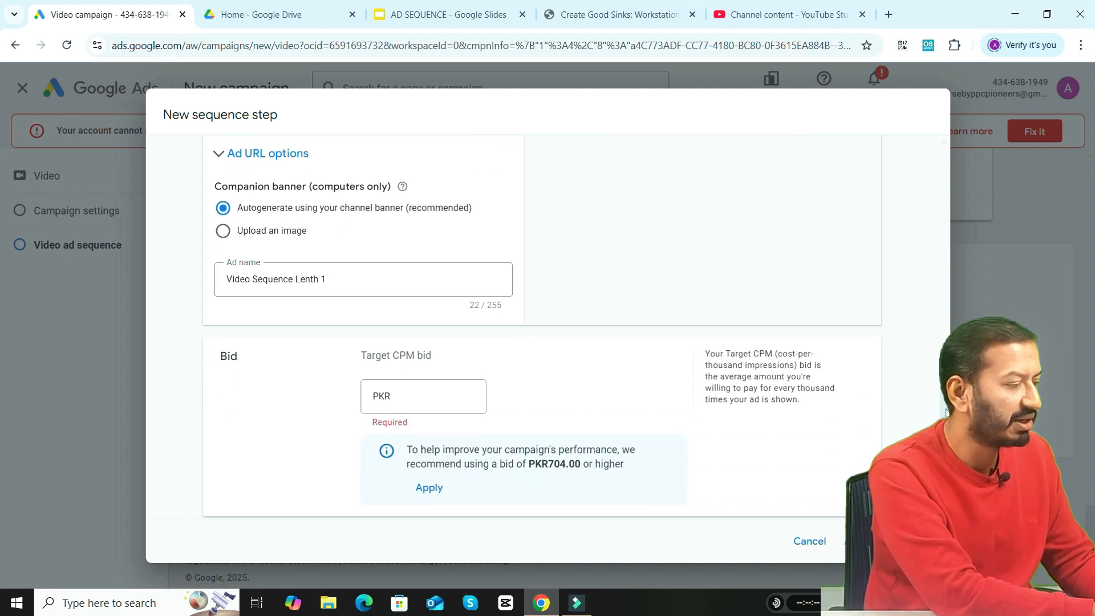
left_click(428, 387)
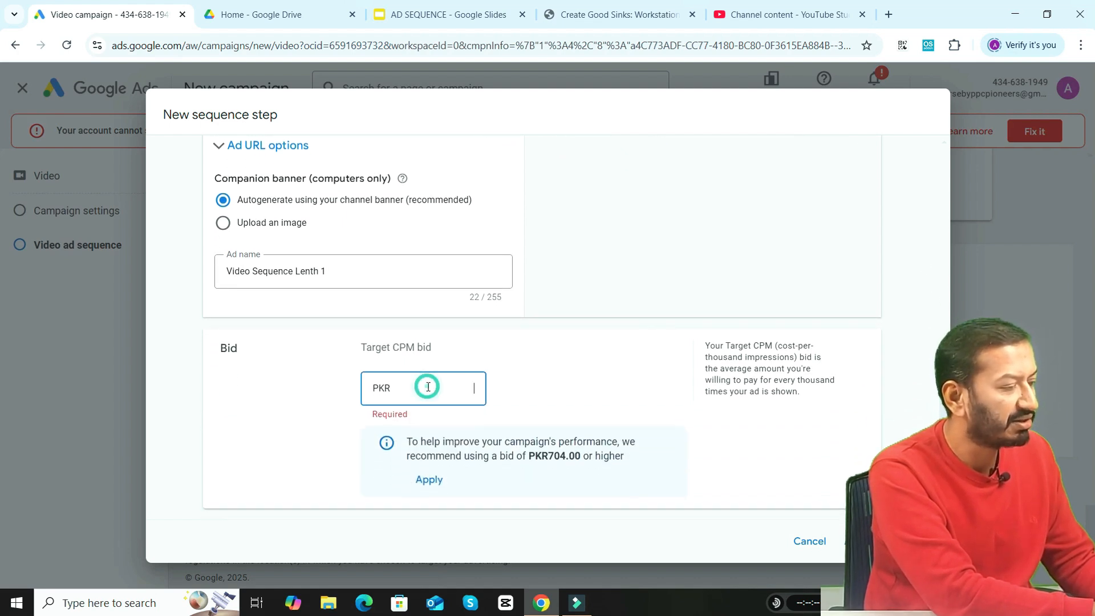
type("50")
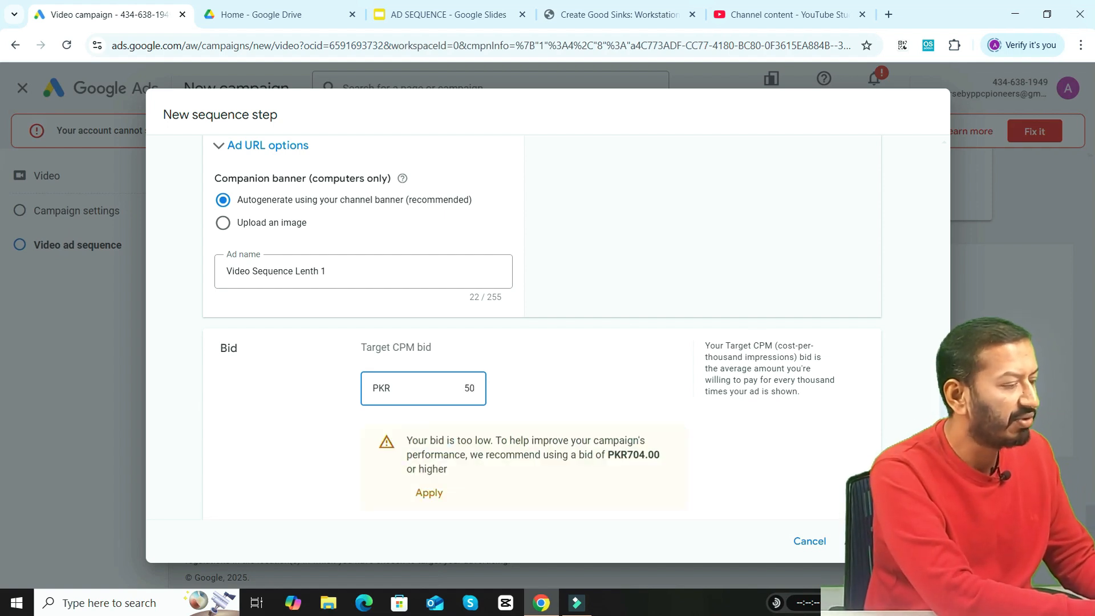
left_click(897, 473)
scroll(898, 473, "down", 1)
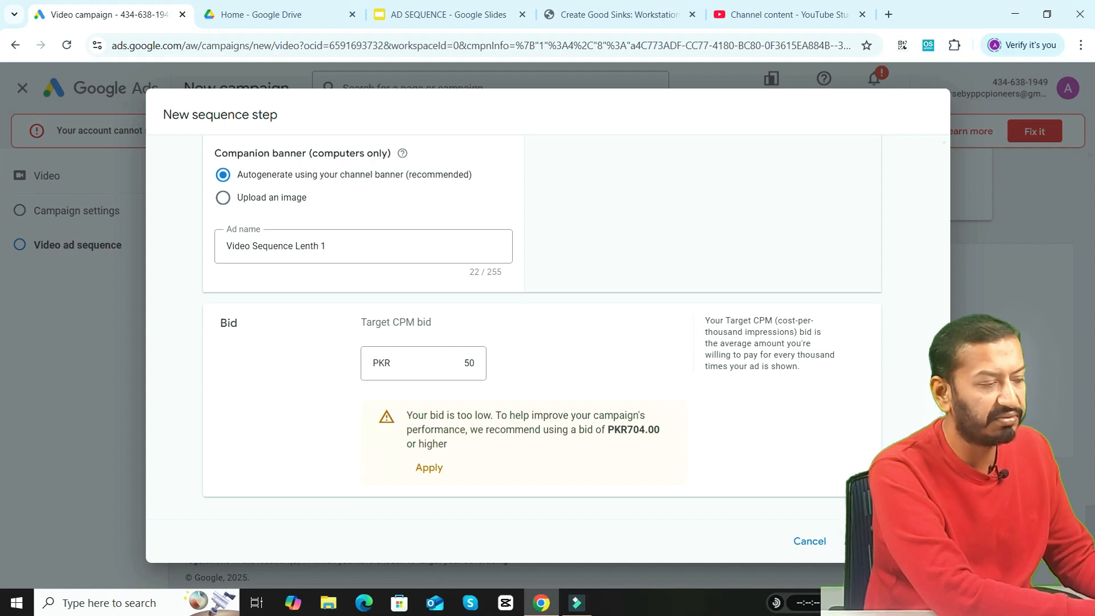
left_click(899, 542)
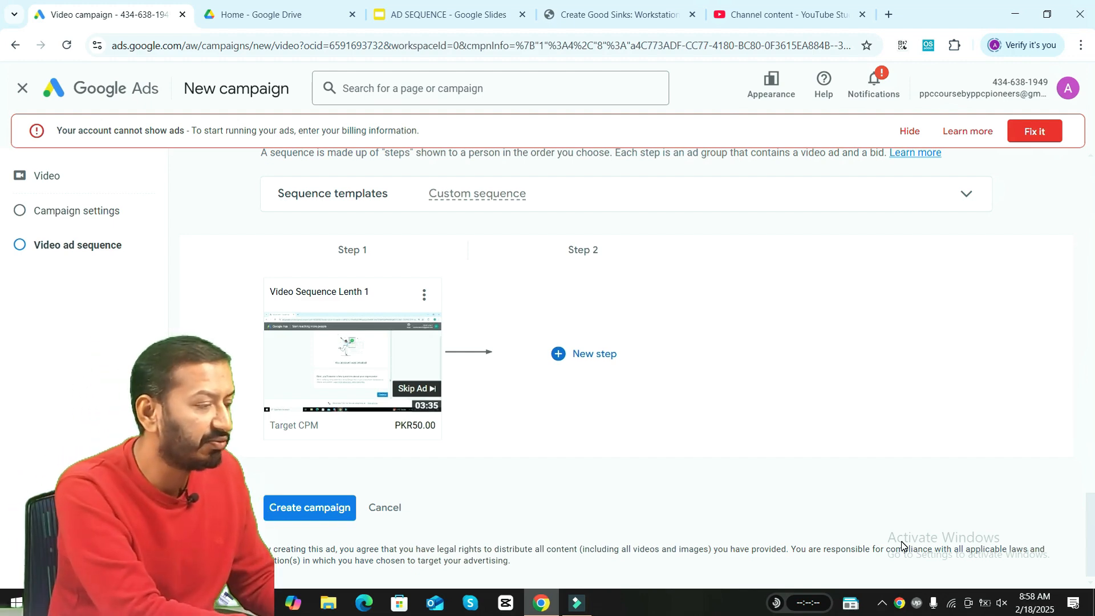
Start the second step of the sequence and show it only to people who skipped the previous step.
scroll(1, 515, "up", 1)
scroll(2, 514, "up", 4)
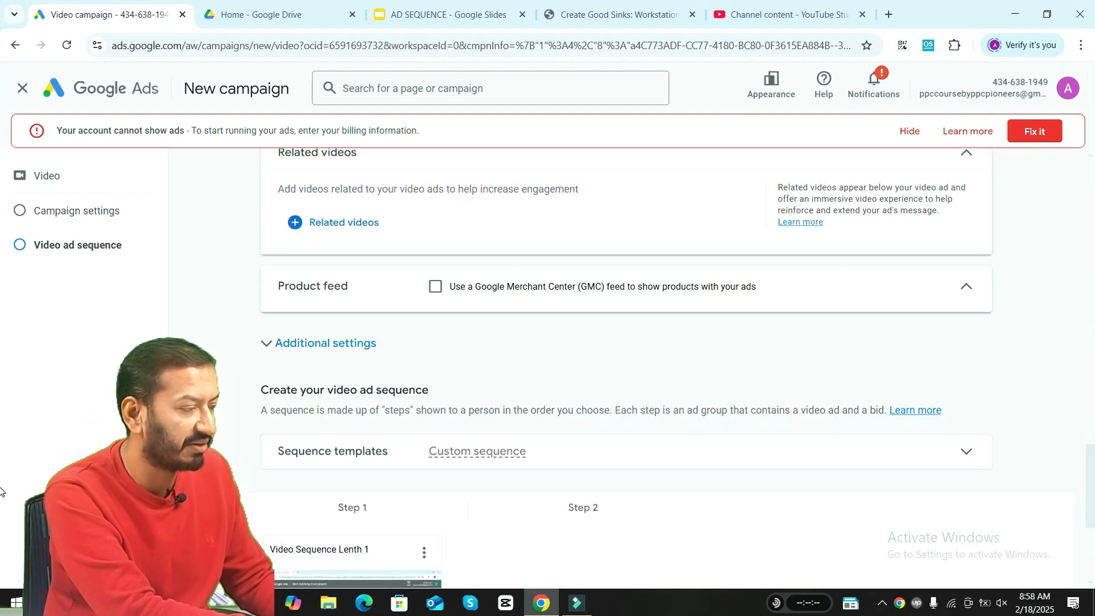
scroll(2, 530, "down", 5)
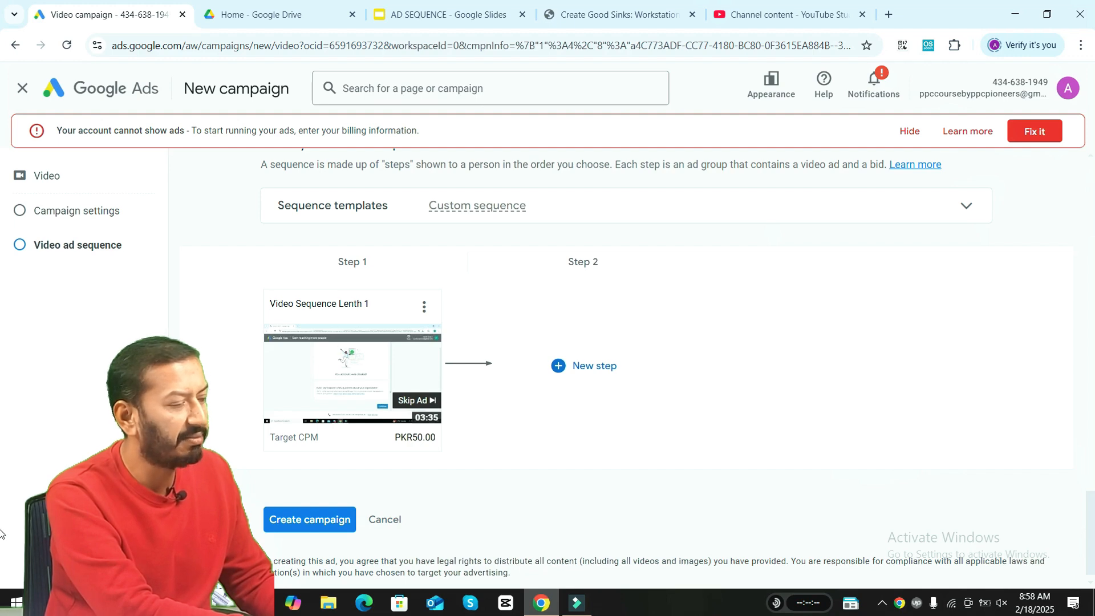
left_click(582, 370)
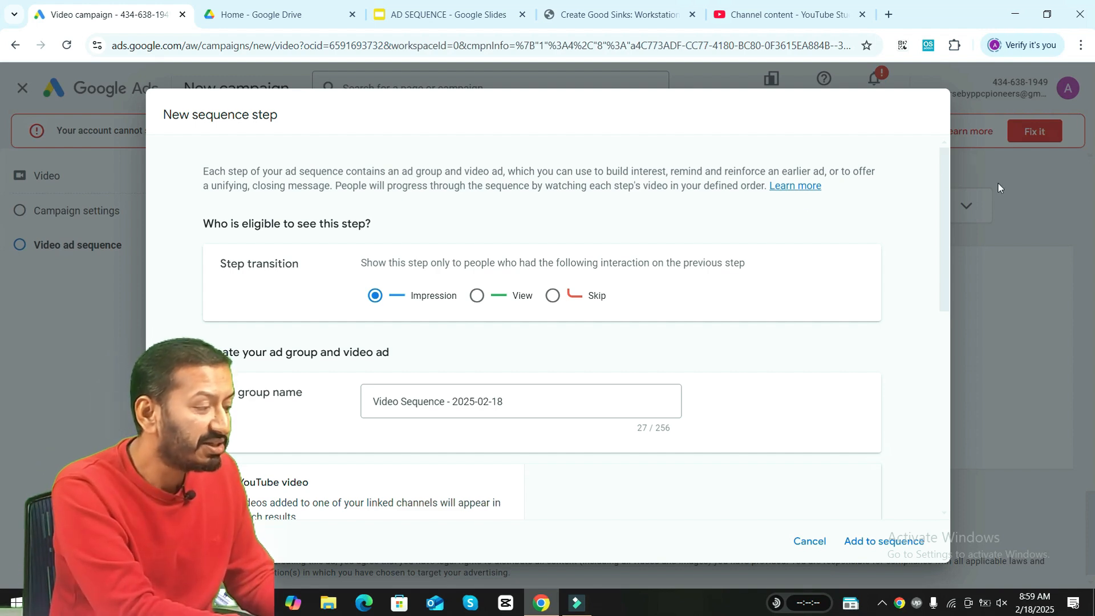
left_click(479, 306)
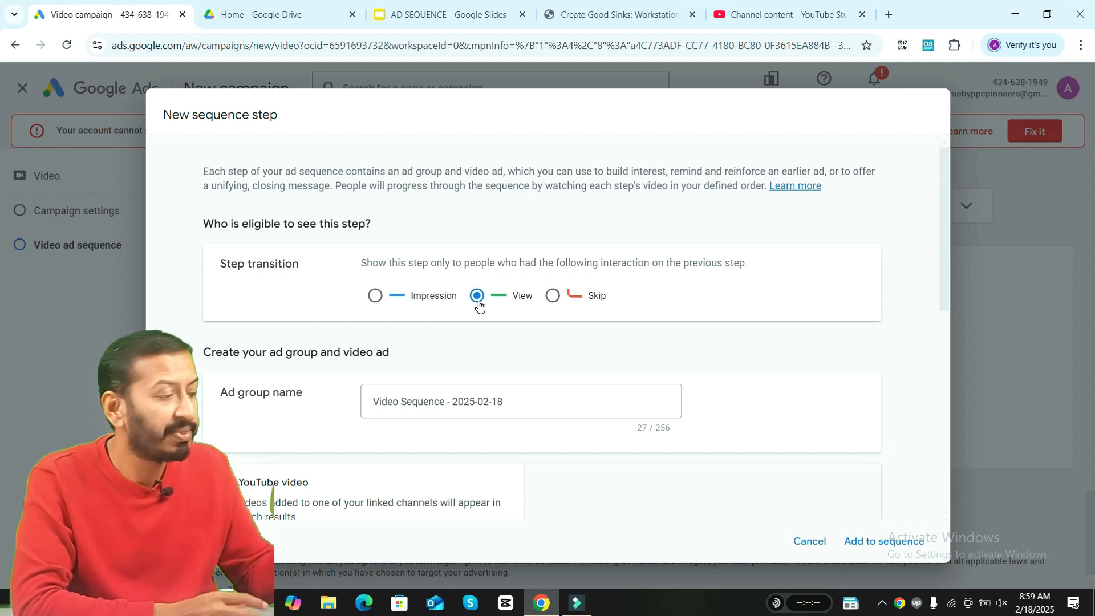
left_click(553, 297)
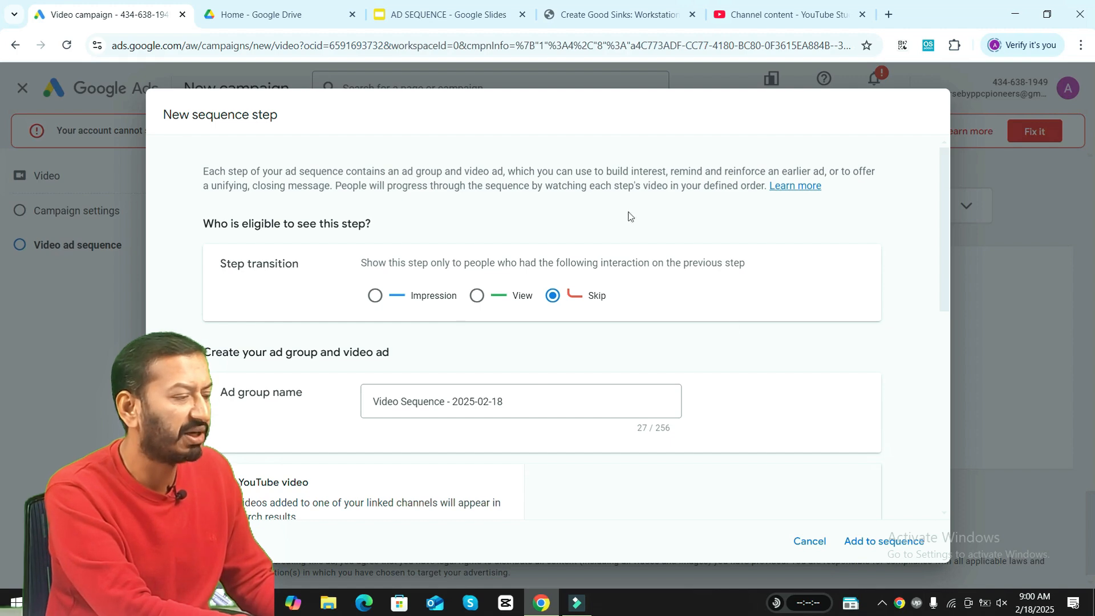
Name the second step's ad group "Video Sequence Short 2".
left_click_drag(946, 235, 945, 282)
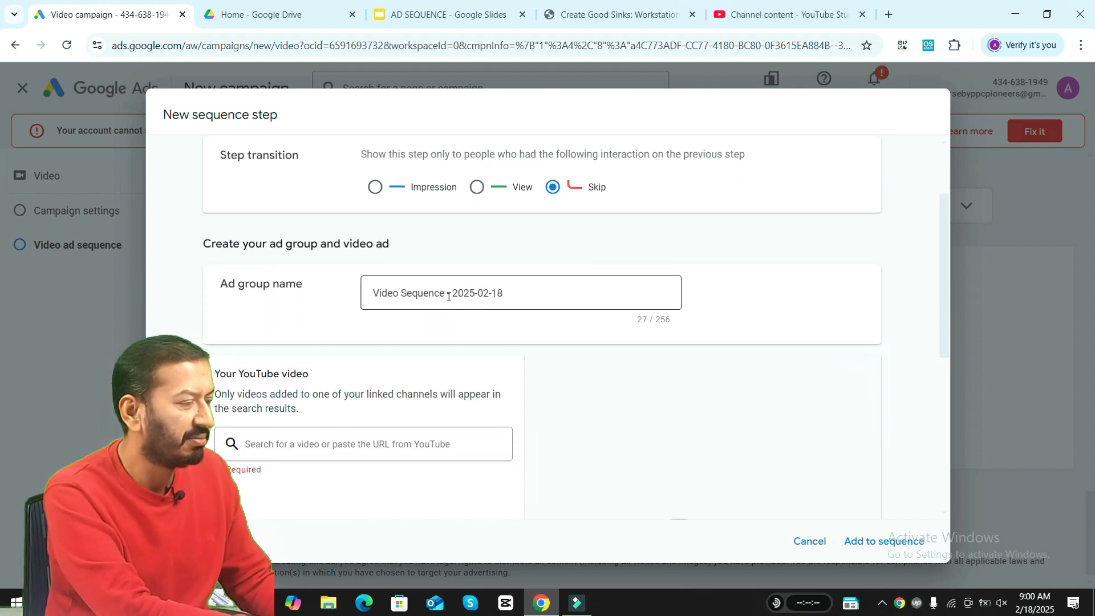
left_click_drag(448, 296, 517, 293)
type("Short 2")
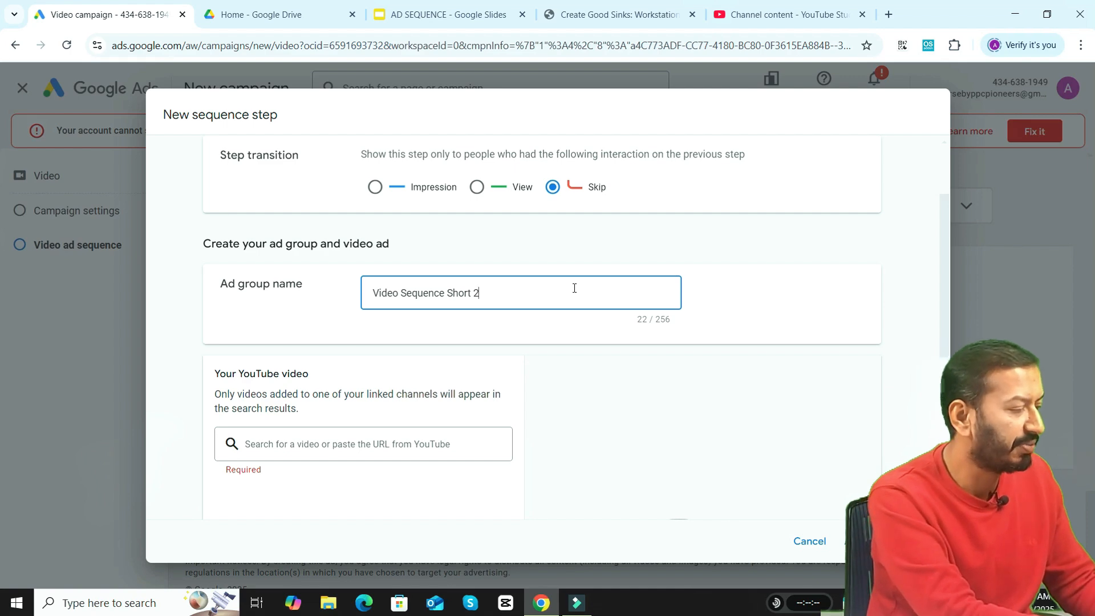
Copy the shareable link of "Dummy Video 23" from YouTube Studio and add it as the second step's video.
left_click(388, 440)
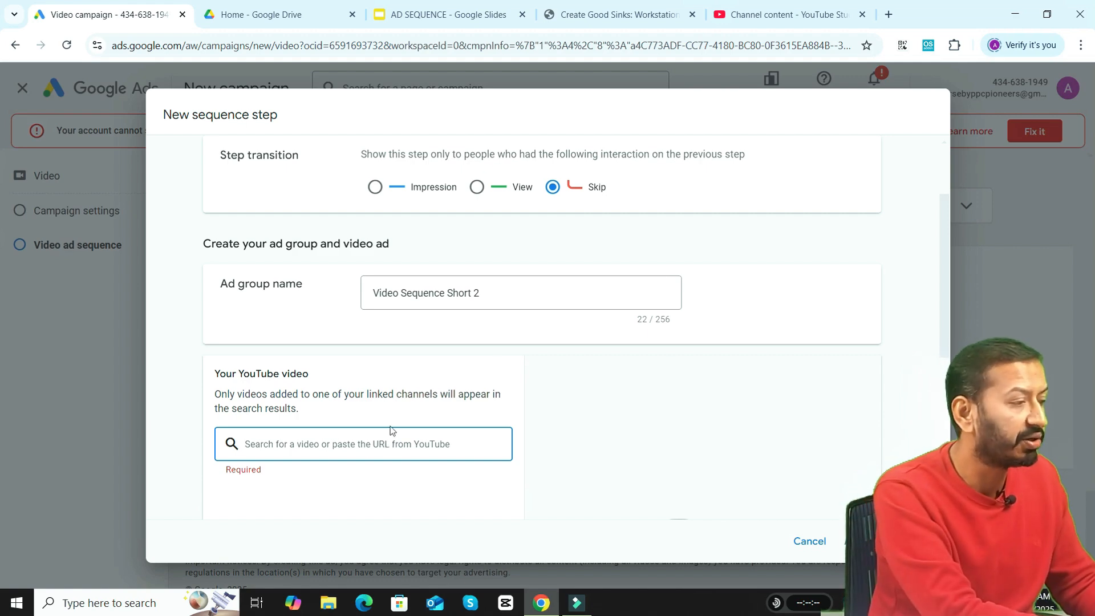
left_click(787, 14)
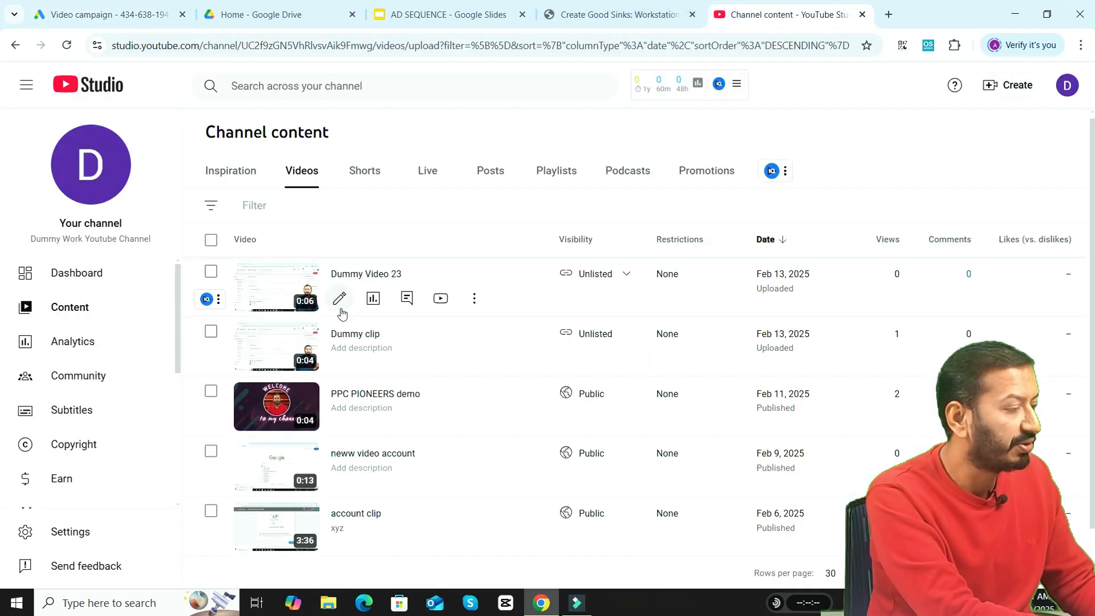
left_click(474, 299)
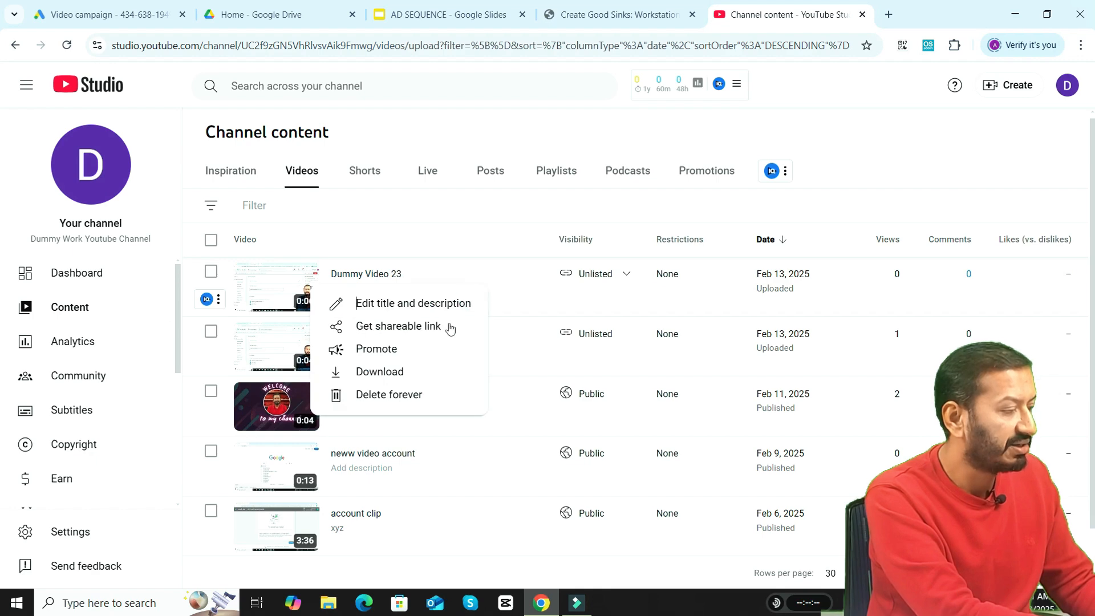
left_click(435, 337)
left_click(147, 15)
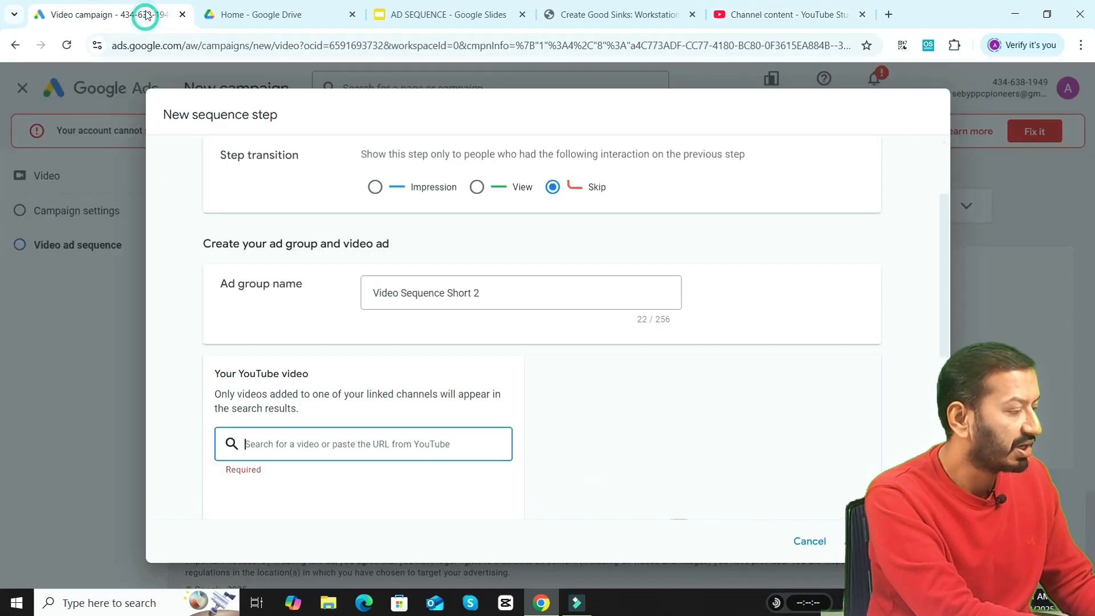
key("ctrl+v")
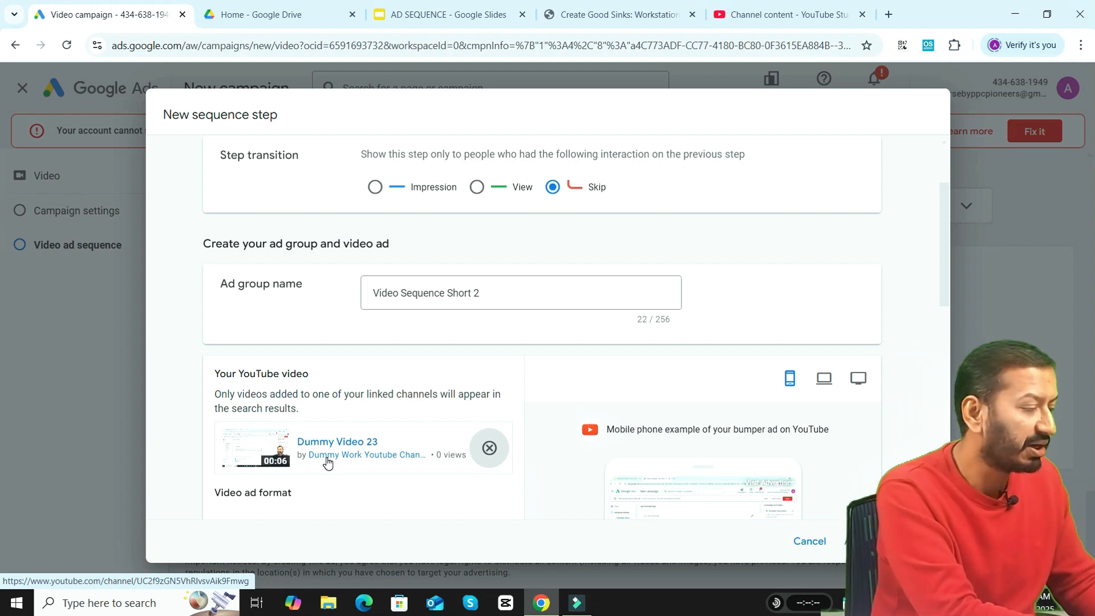
Enable the call-to-action for the Dummy Video 23 bumper ad and set it to "Shop now".
left_click_drag(948, 292, 944, 354)
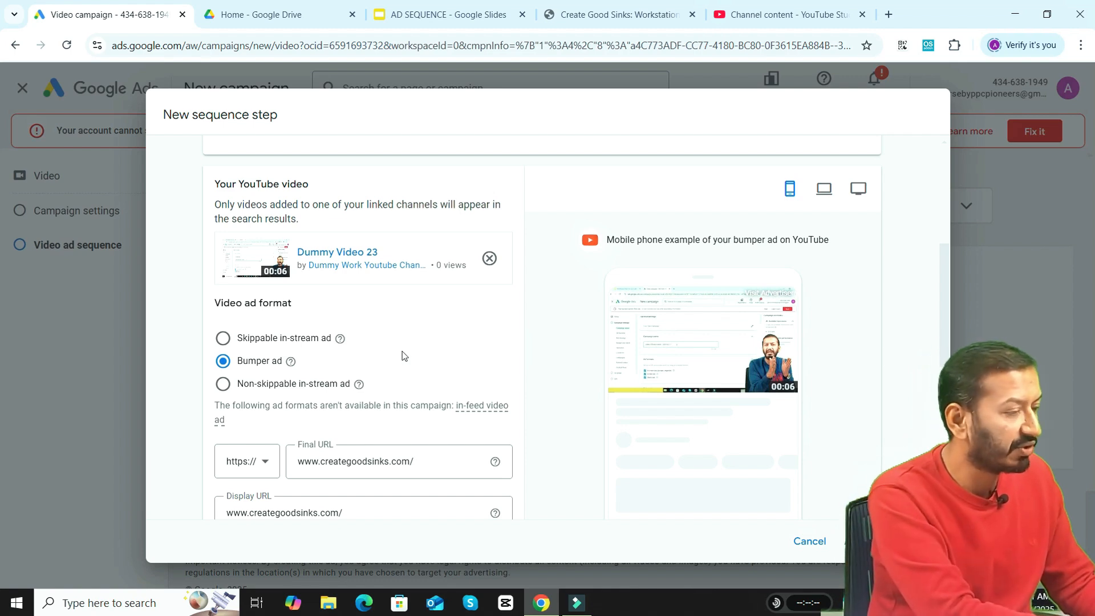
left_click_drag(943, 295, 935, 350)
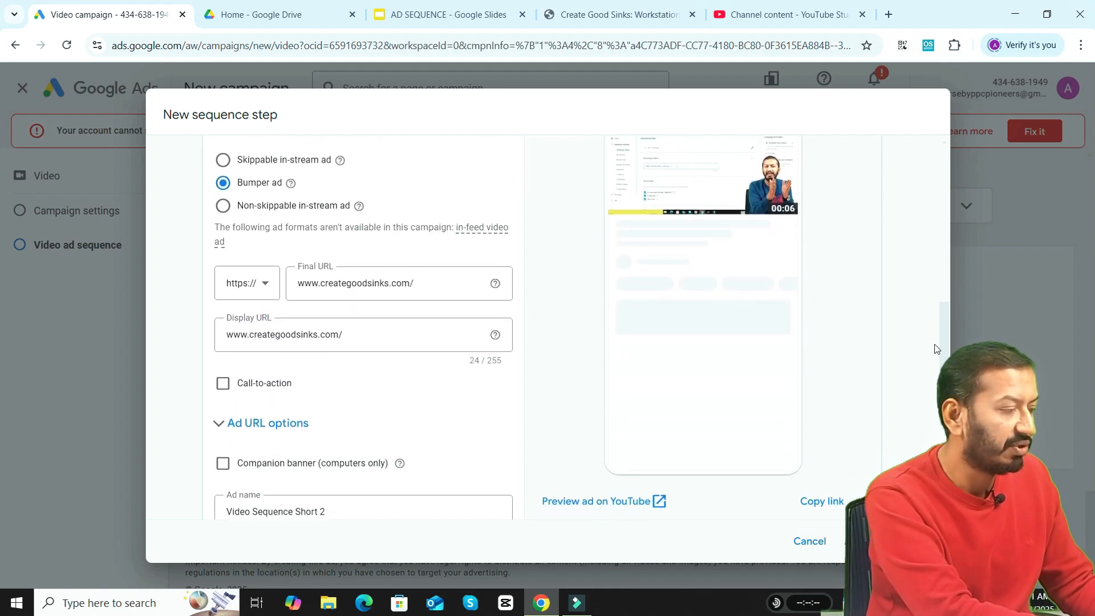
left_click(223, 375)
left_click(289, 419)
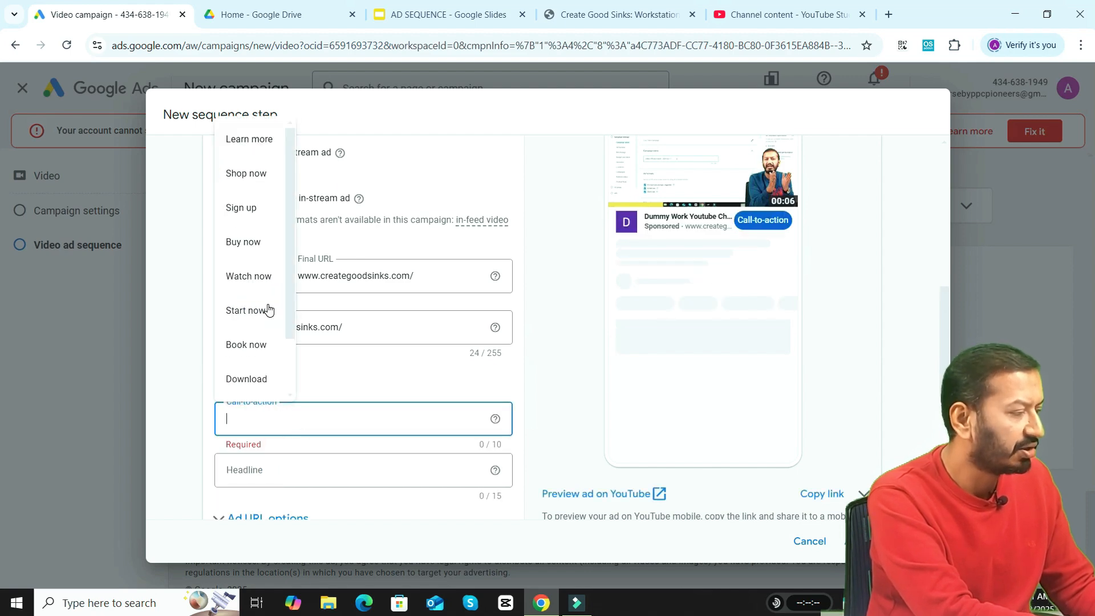
left_click(268, 309)
left_click(291, 419)
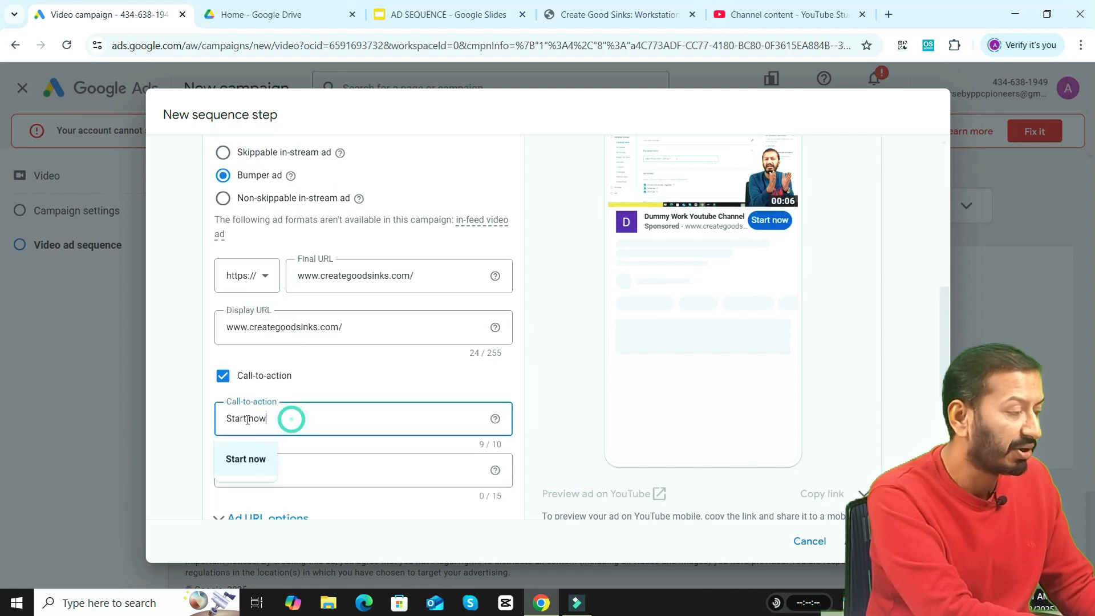
left_click_drag(291, 420, 220, 424)
key("BackSpace")
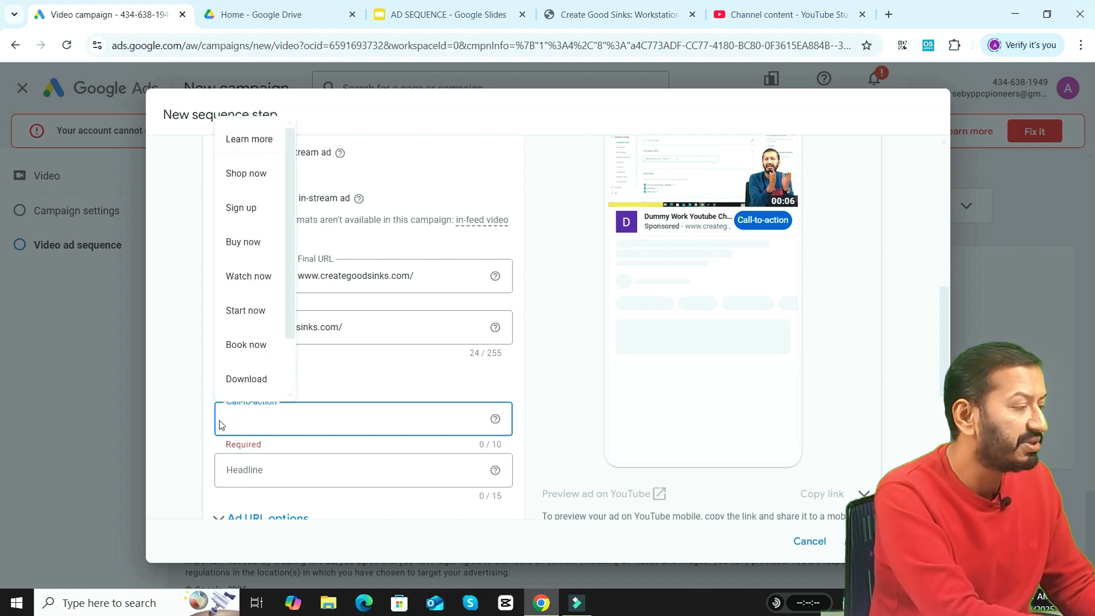
left_click(254, 174)
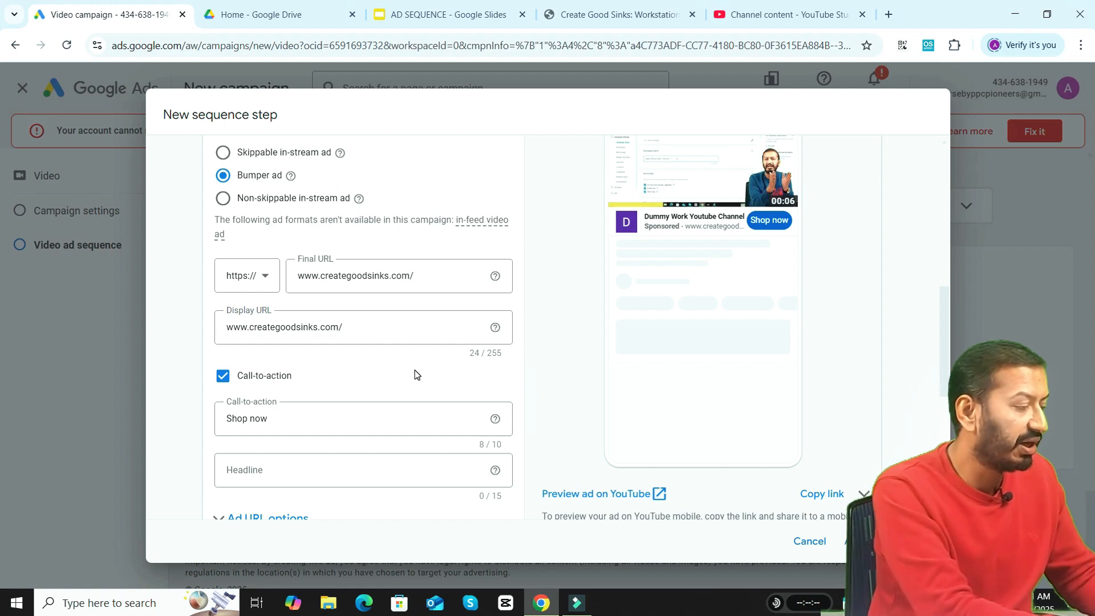
Enter "Best Sinks 2024" as the headline of the second step's call-to-action.
left_click(392, 480)
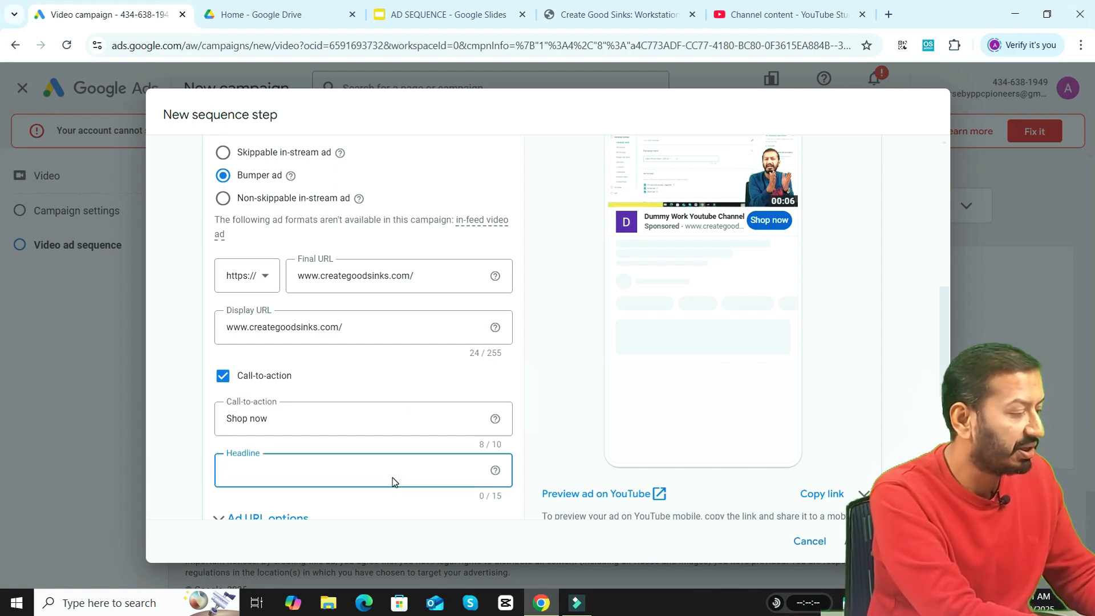
type("B")
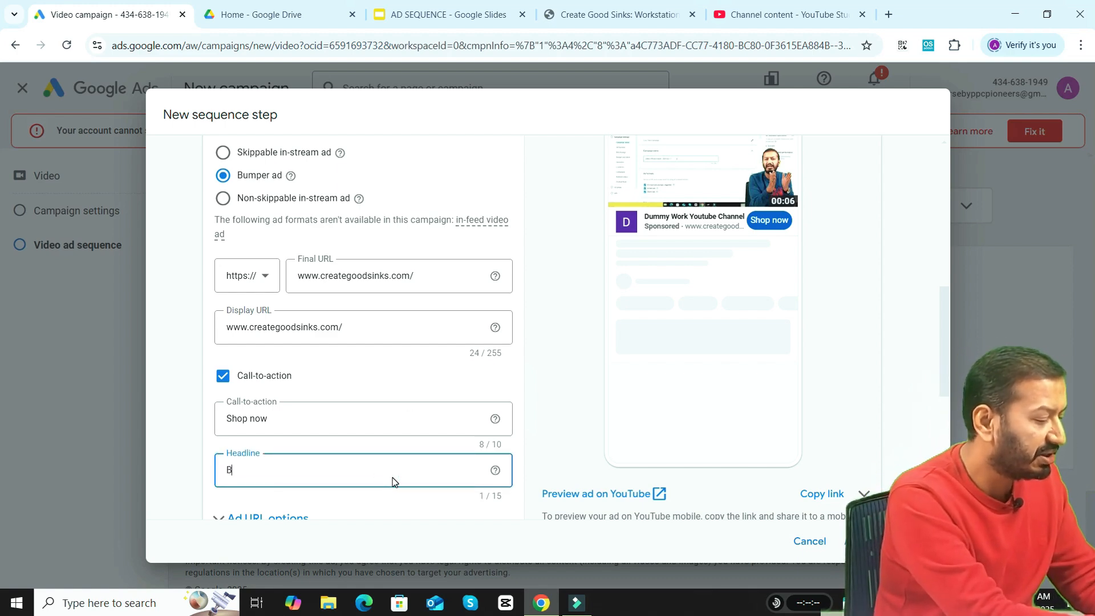
type("est Sinks")
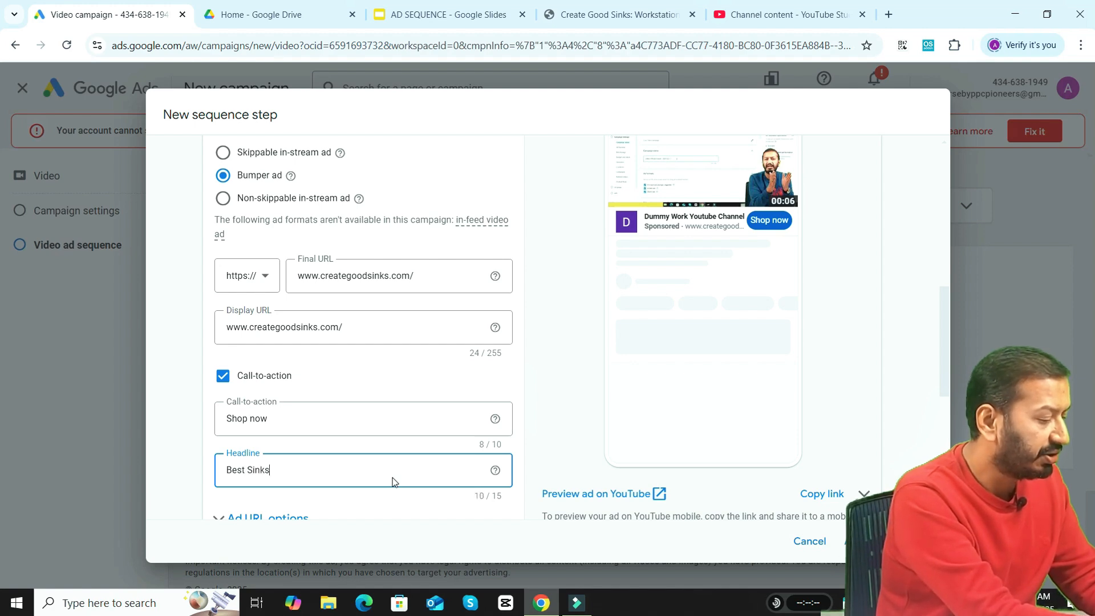
type(" 2024")
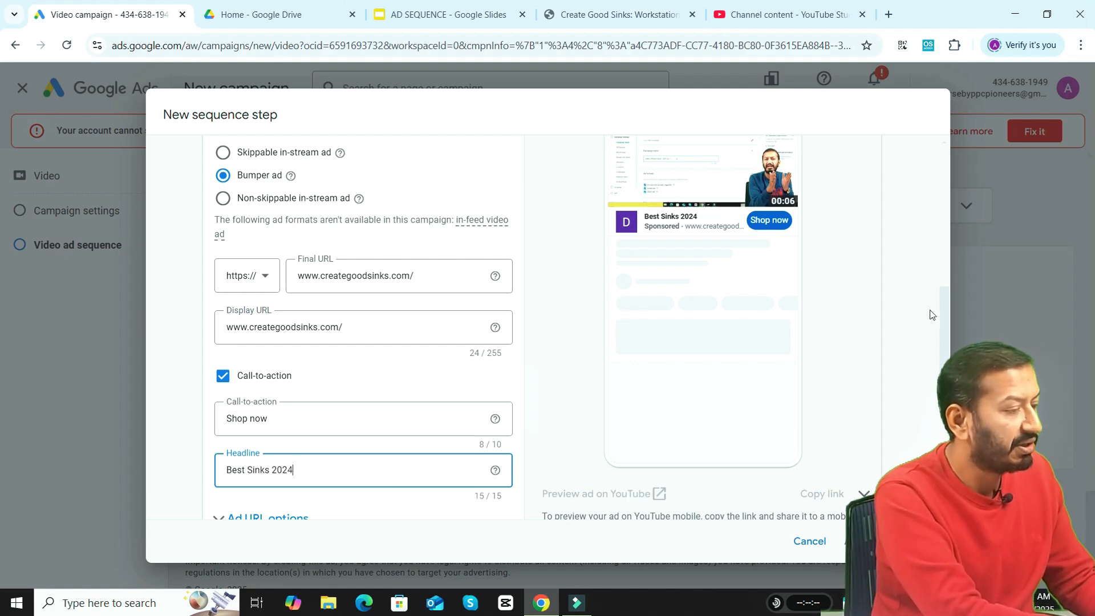
Set the target CPM bid of "Video Sequence Short 2" to PKR 100 and add the step to the sequence.
left_click_drag(946, 347, 949, 319)
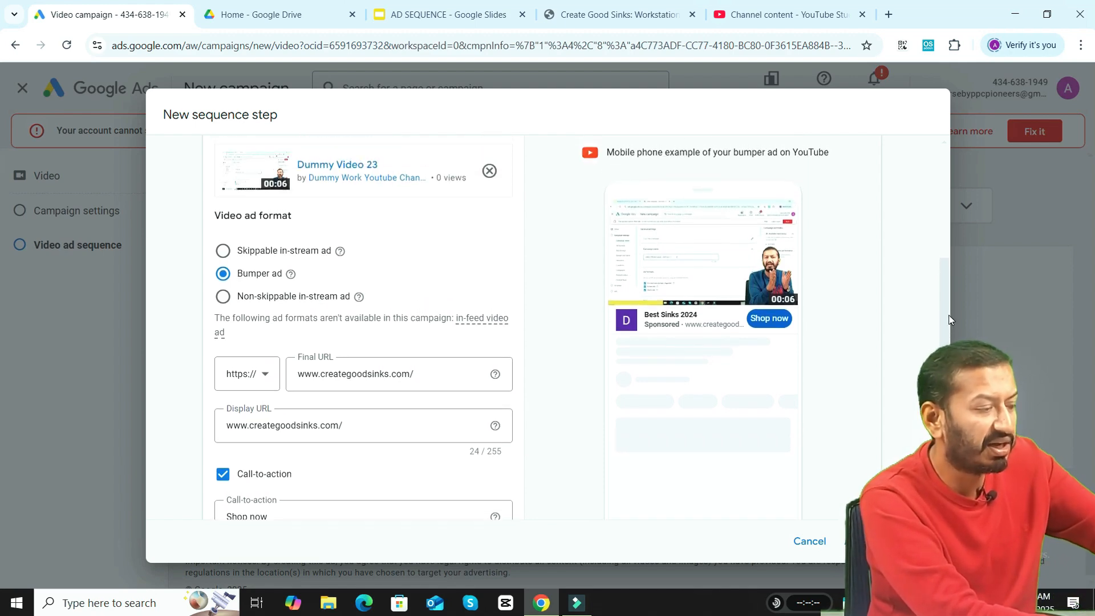
left_click_drag(949, 319, 950, 419)
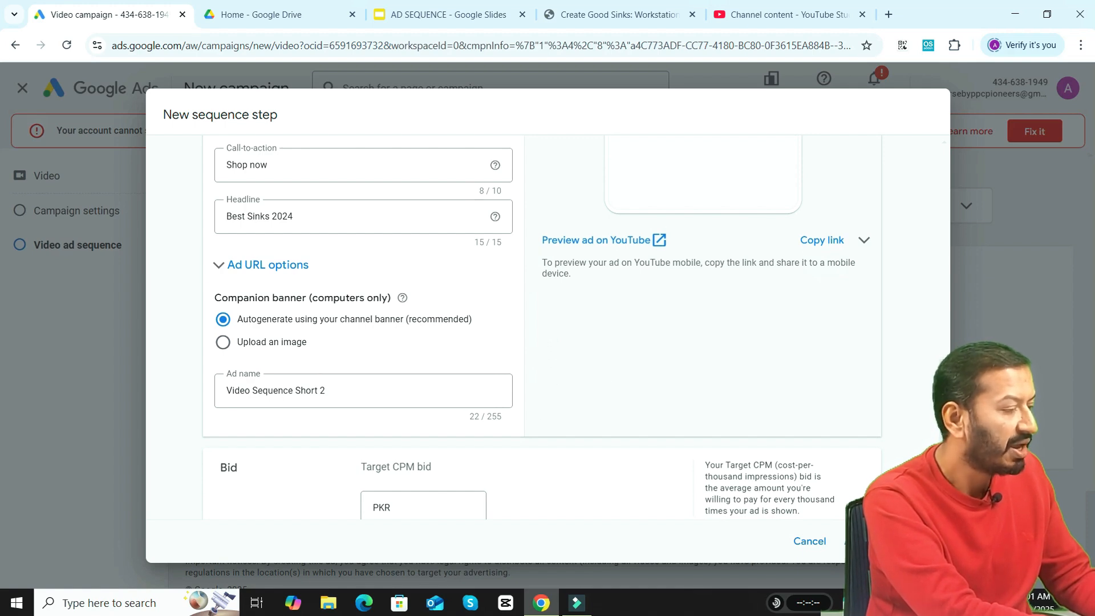
left_click_drag(946, 419, 945, 448)
left_click(439, 412)
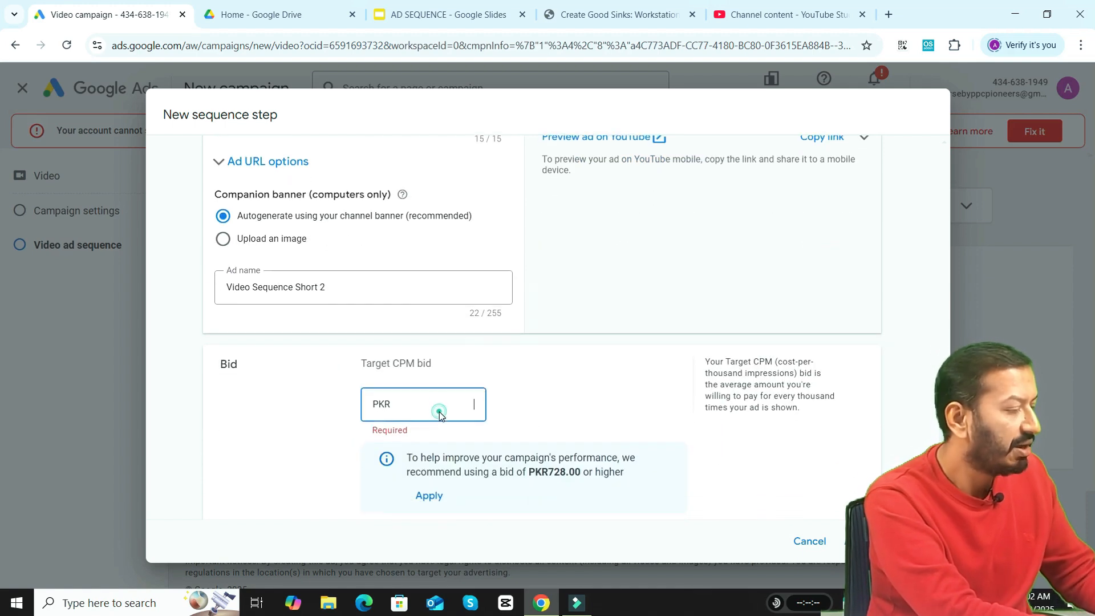
type("100")
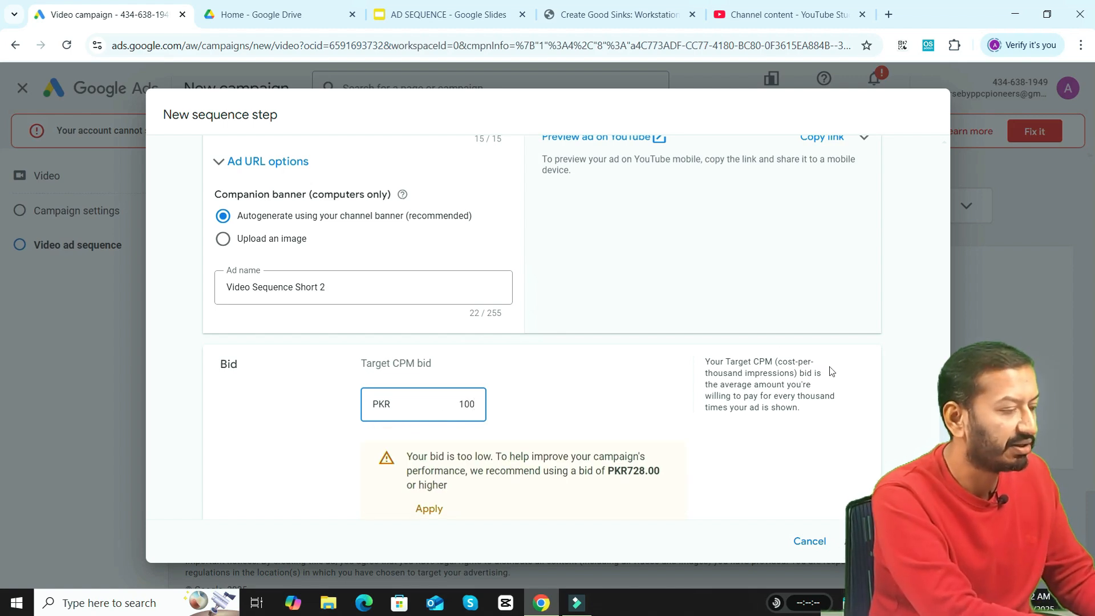
left_click_drag(945, 441, 945, 458)
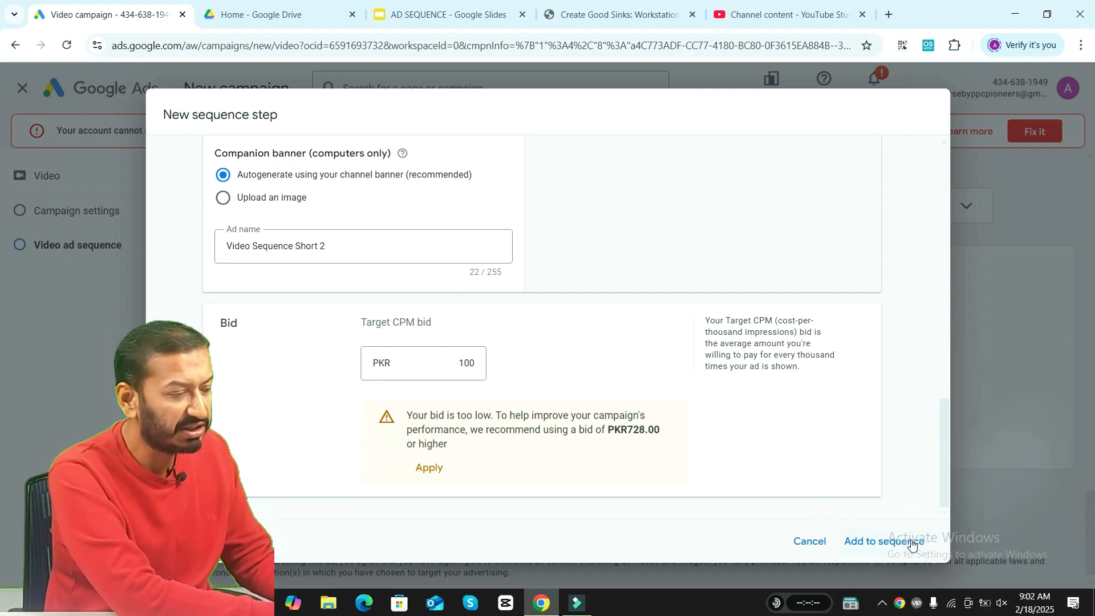
left_click(911, 545)
Start another second-level sequence step on the View branch of "Video Sequence Lenth 1".
scroll(884, 227, "down", 1)
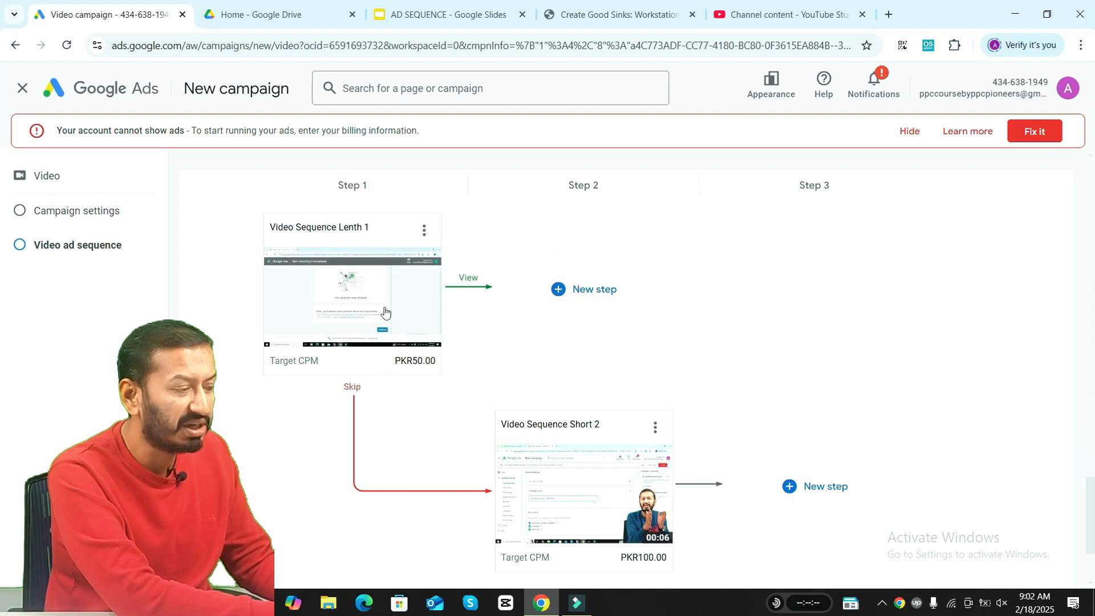
mouse_move(352, 401)
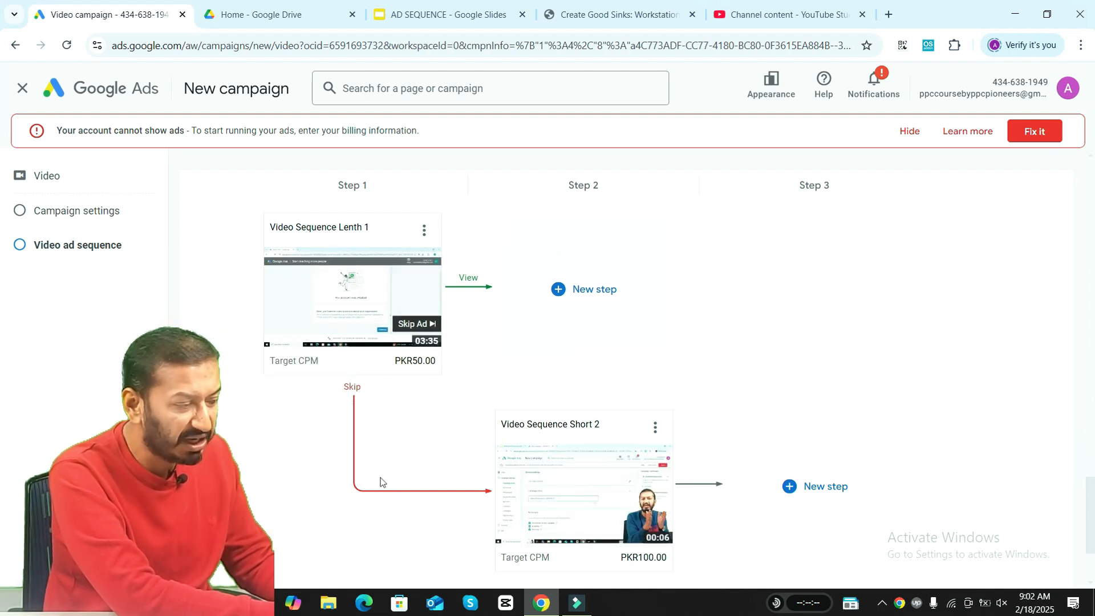
mouse_move(606, 472)
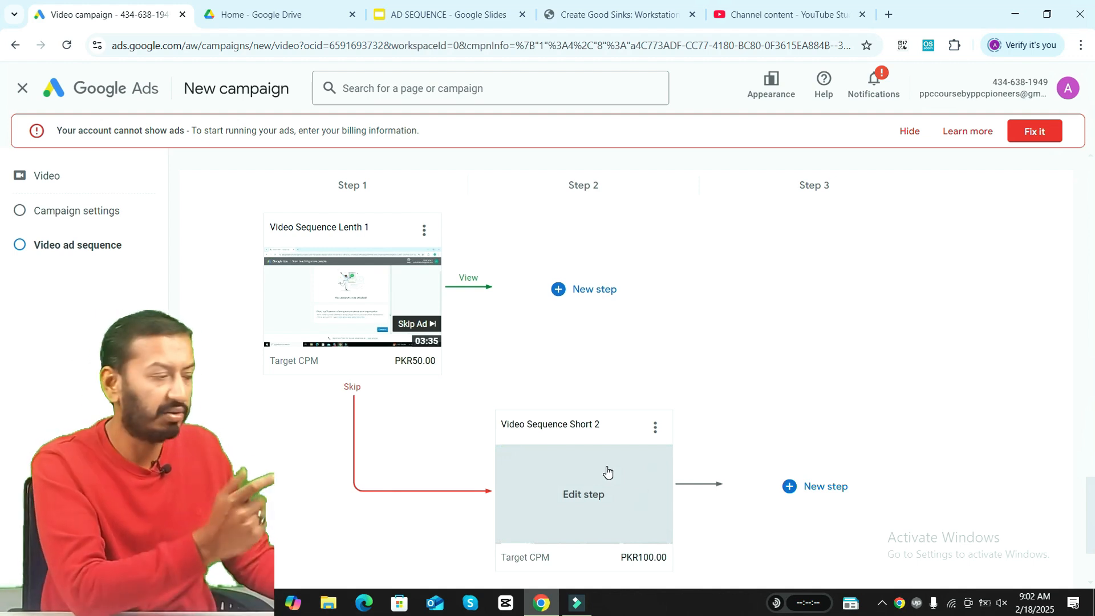
scroll(606, 471, "up", 1)
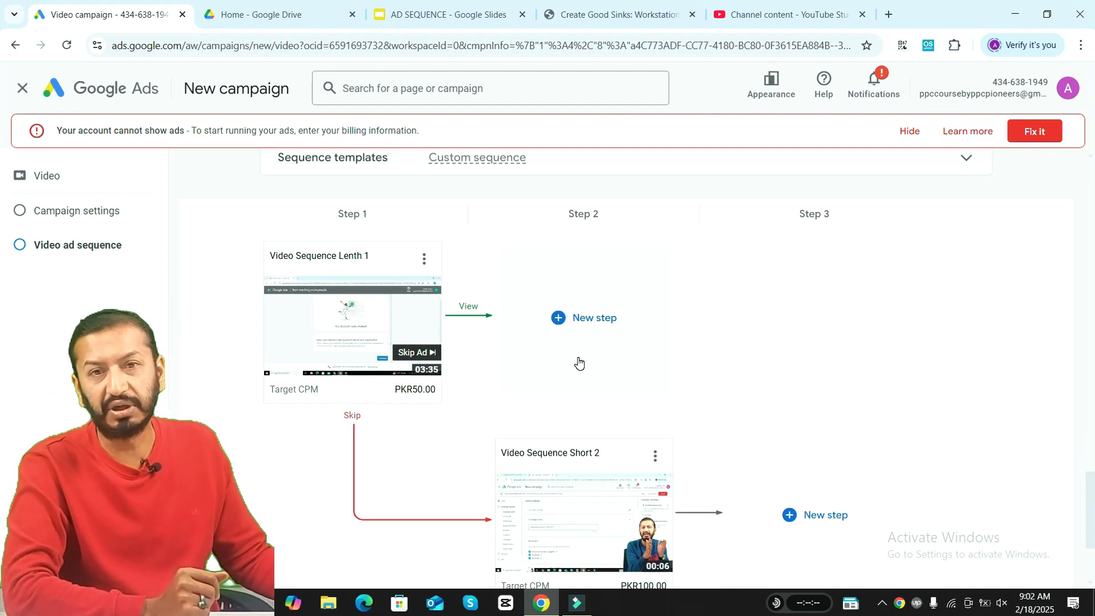
left_click(600, 321)
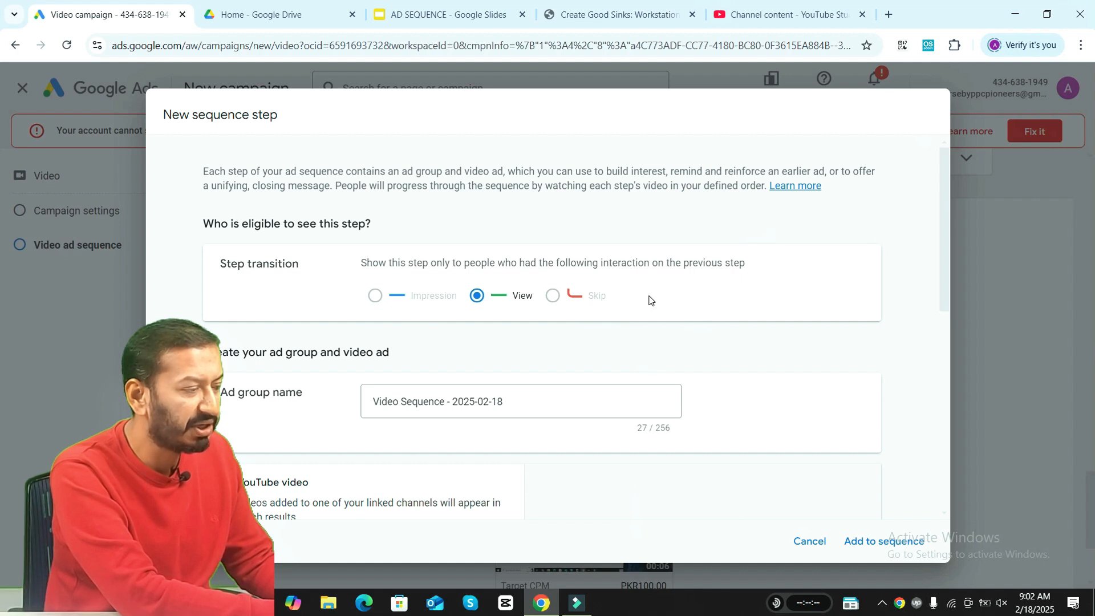
mouse_move(374, 301)
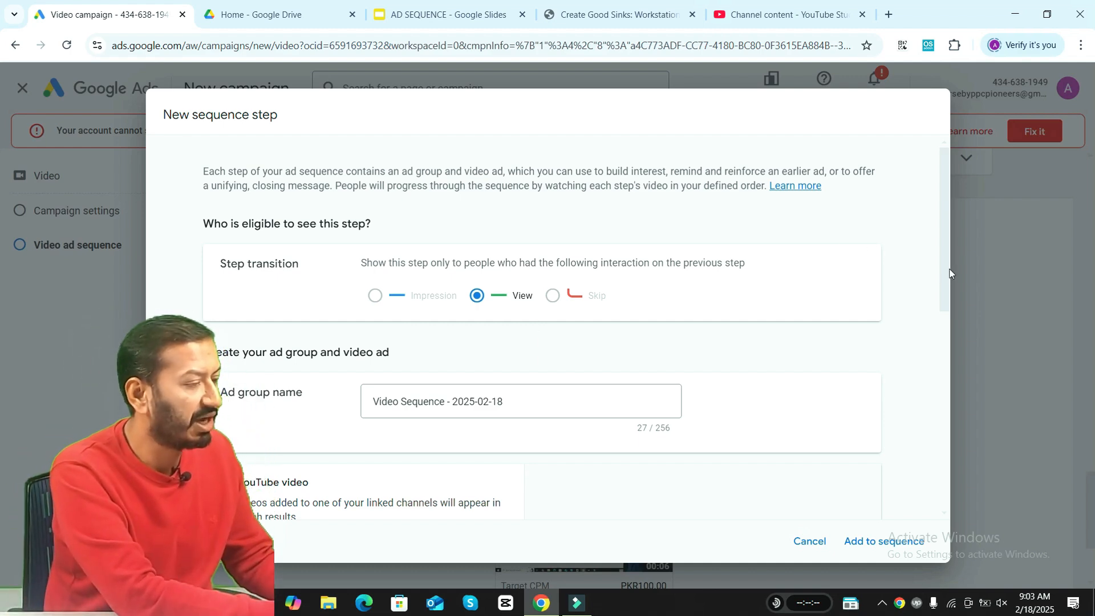
Name the View-branch step's ad group "Video Sequence 3".
scroll(944, 276, "down", 2)
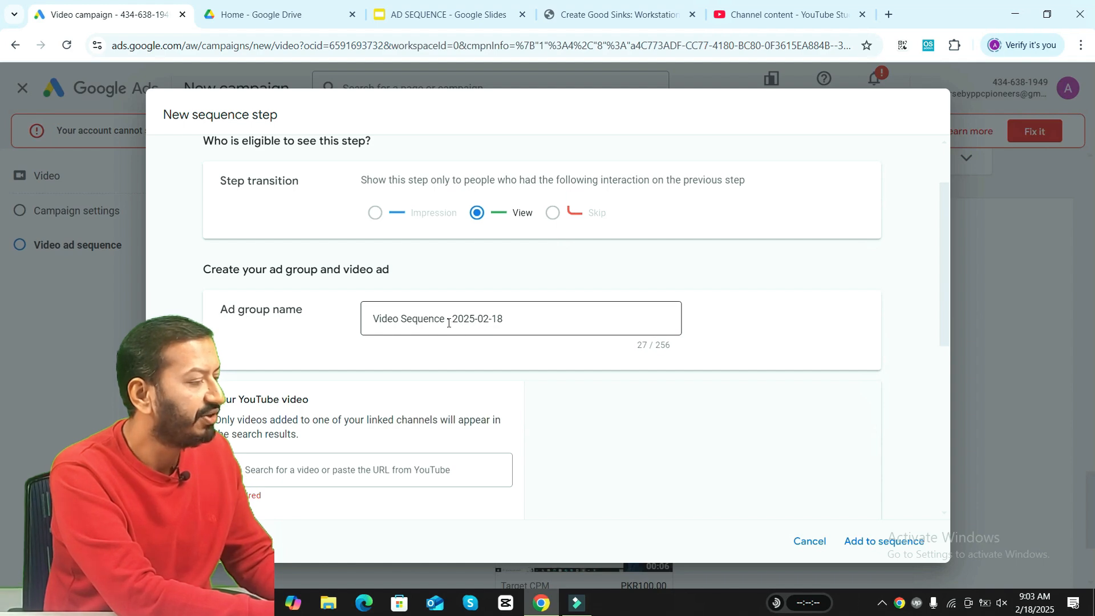
left_click_drag(448, 322, 628, 313)
type("3")
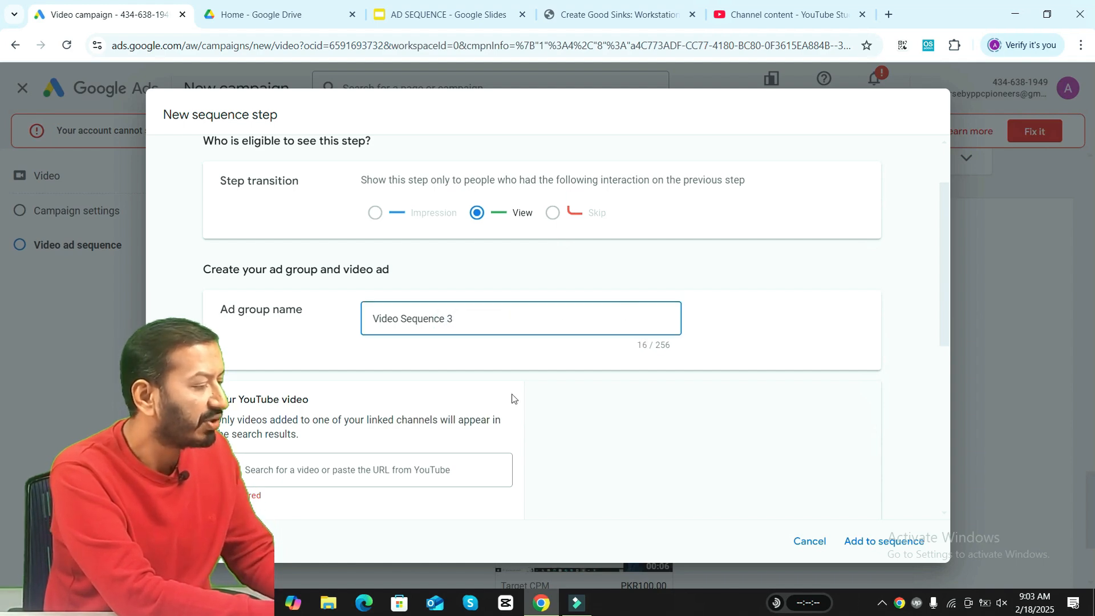
Copy the shareable link of "Dummy clip" from YouTube Studio and add it as the video of "Video Sequence 3".
left_click(449, 468)
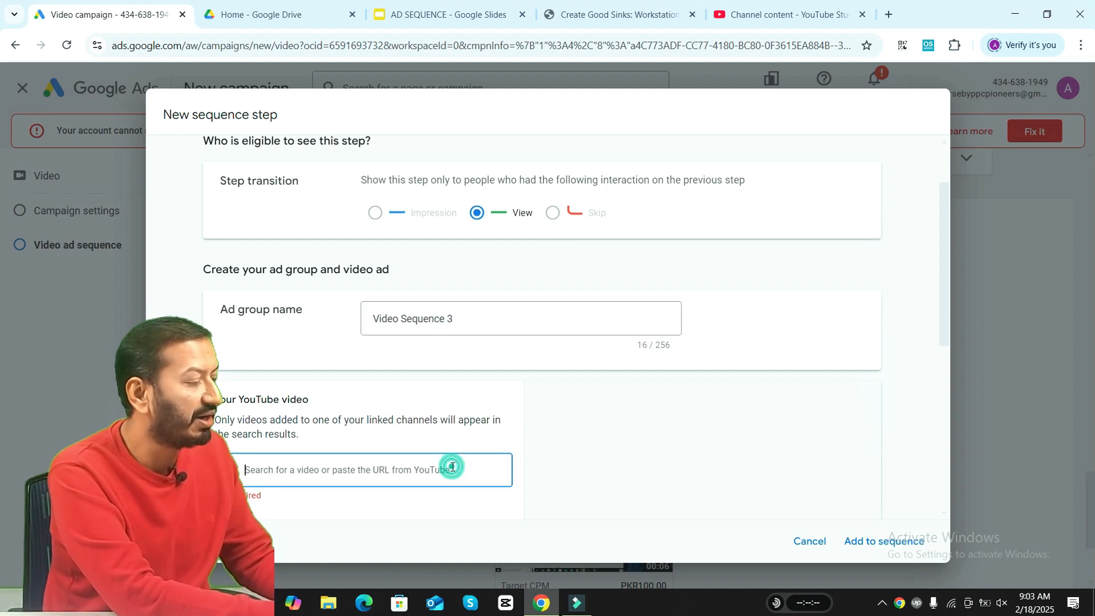
left_click(787, 4)
mouse_move(330, 360)
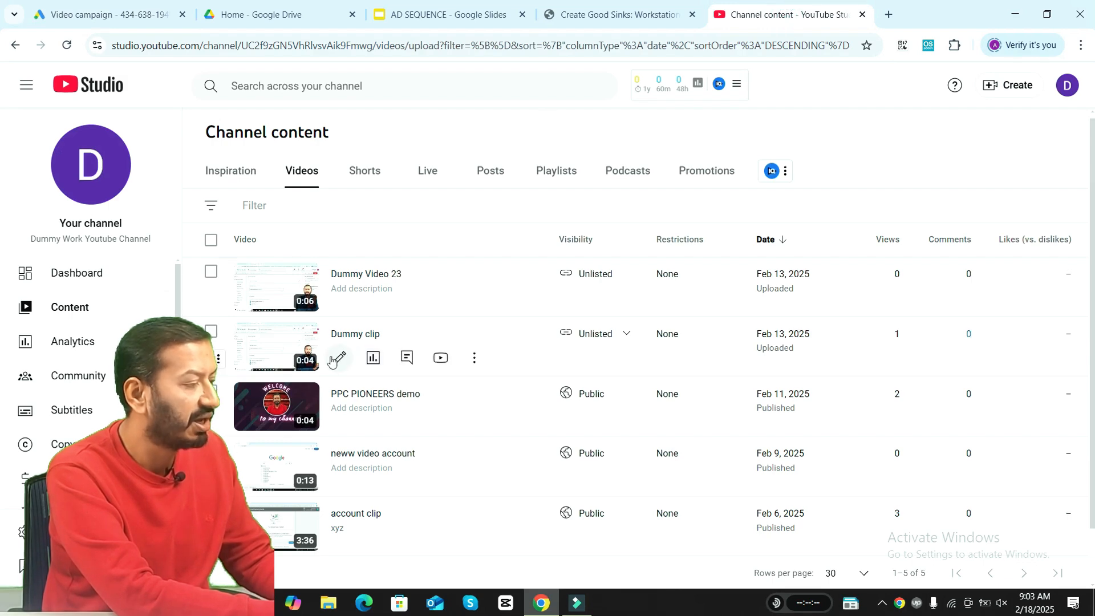
left_click(474, 358)
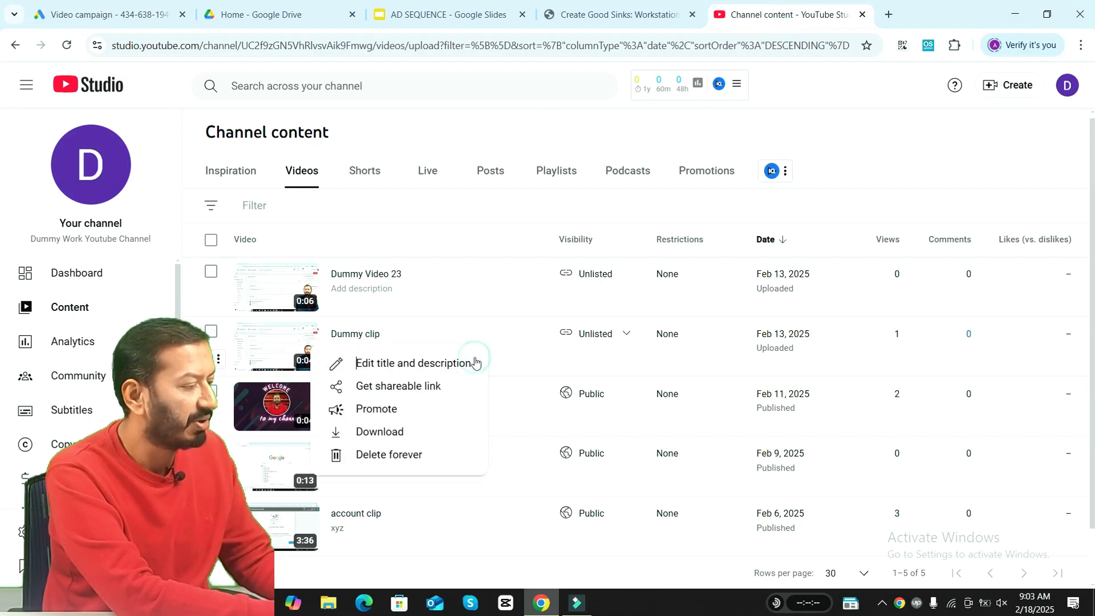
left_click(442, 387)
left_click(108, 14)
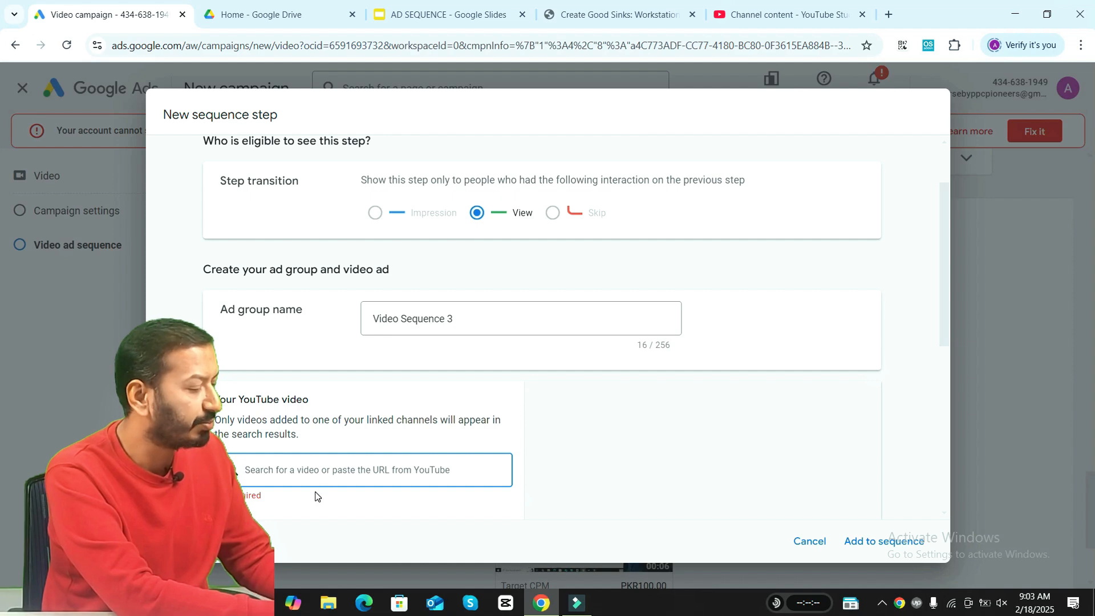
key("ctrl+v")
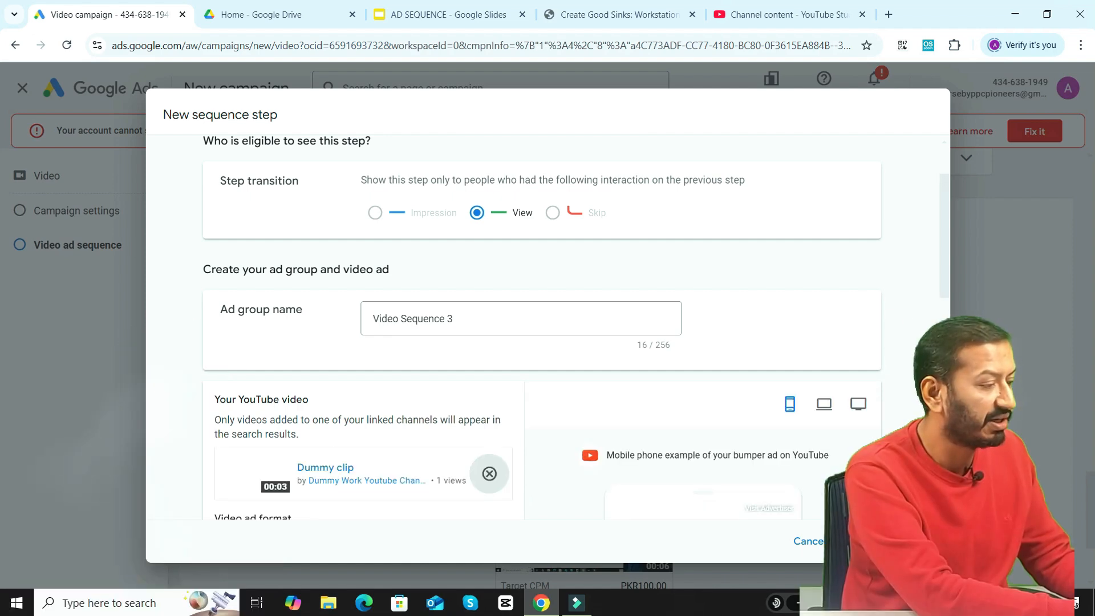
Give the "Video Sequence 3" ad a "Shop now" call-to-action with the headline "2024 Top Rated".
scroll(946, 276, "down", 4)
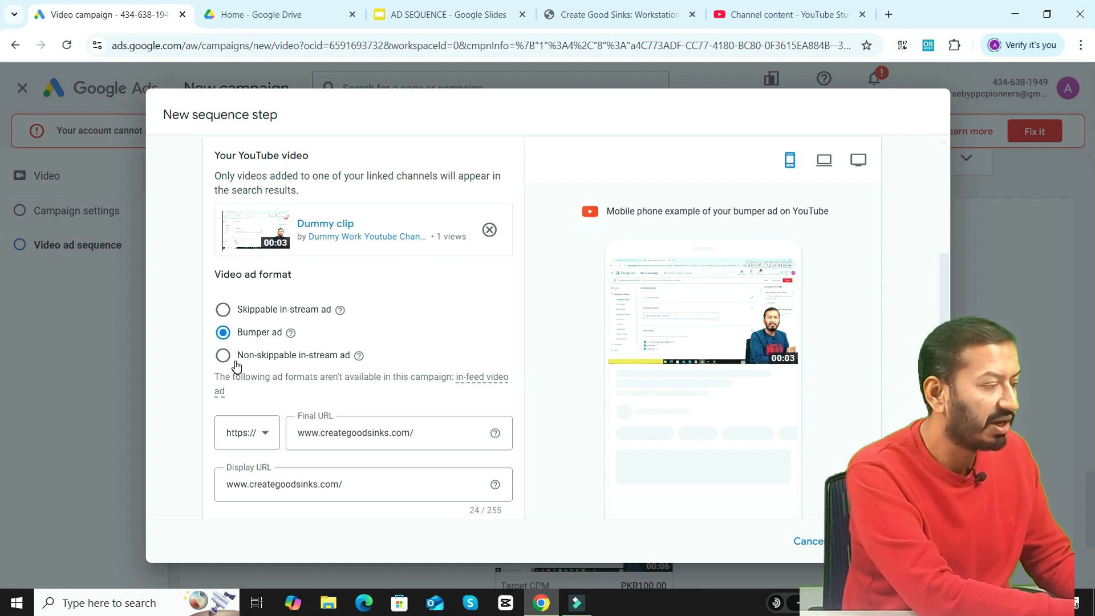
scroll(236, 365, "down", 1)
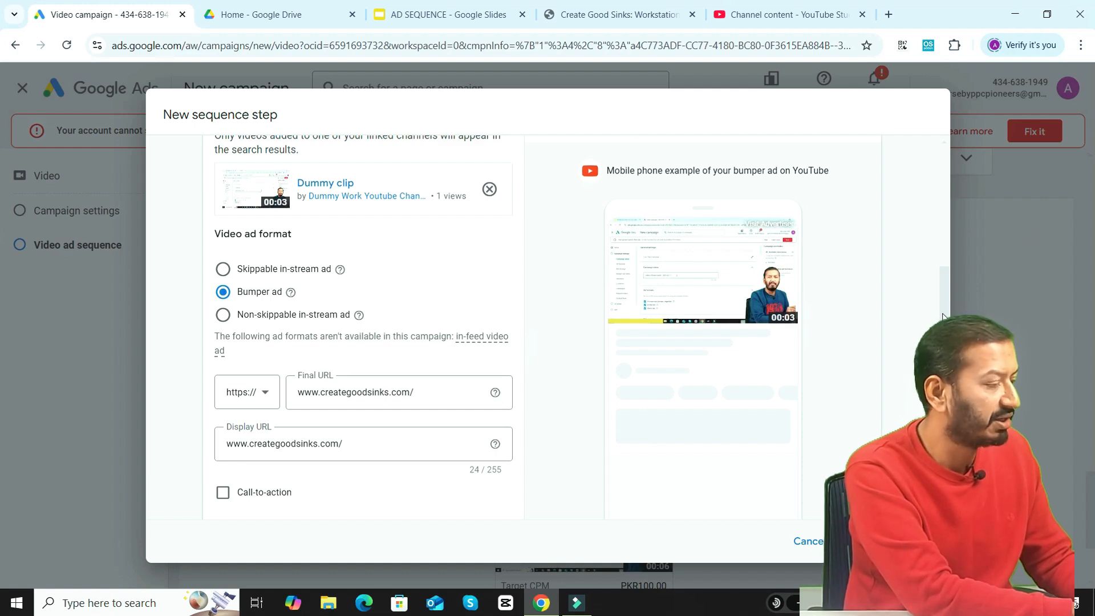
scroll(944, 316, "down", 5)
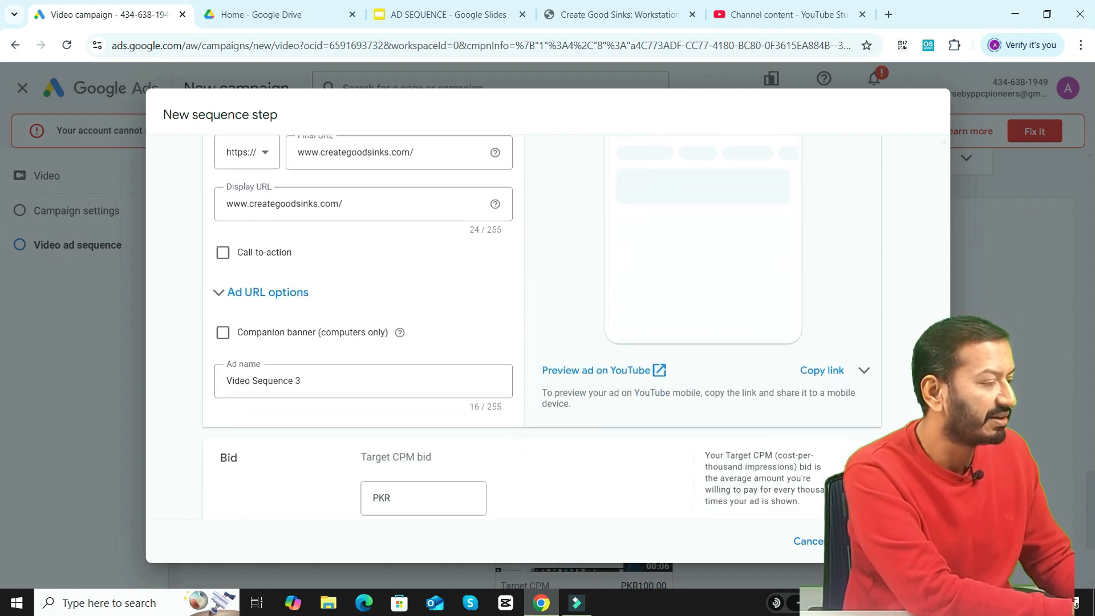
left_click(223, 253)
left_click(271, 303)
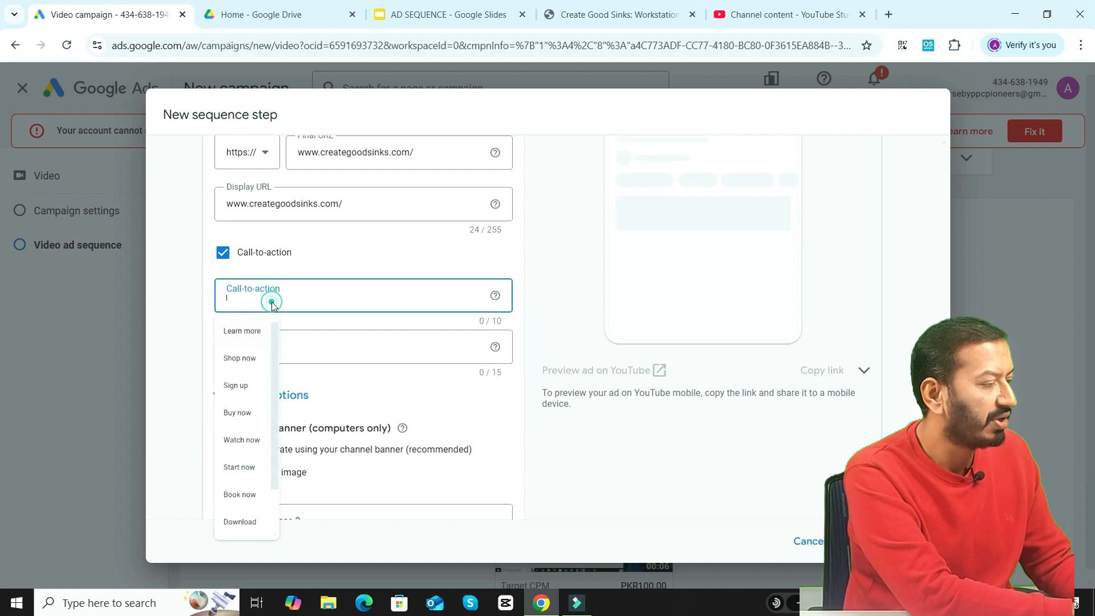
left_click(265, 369)
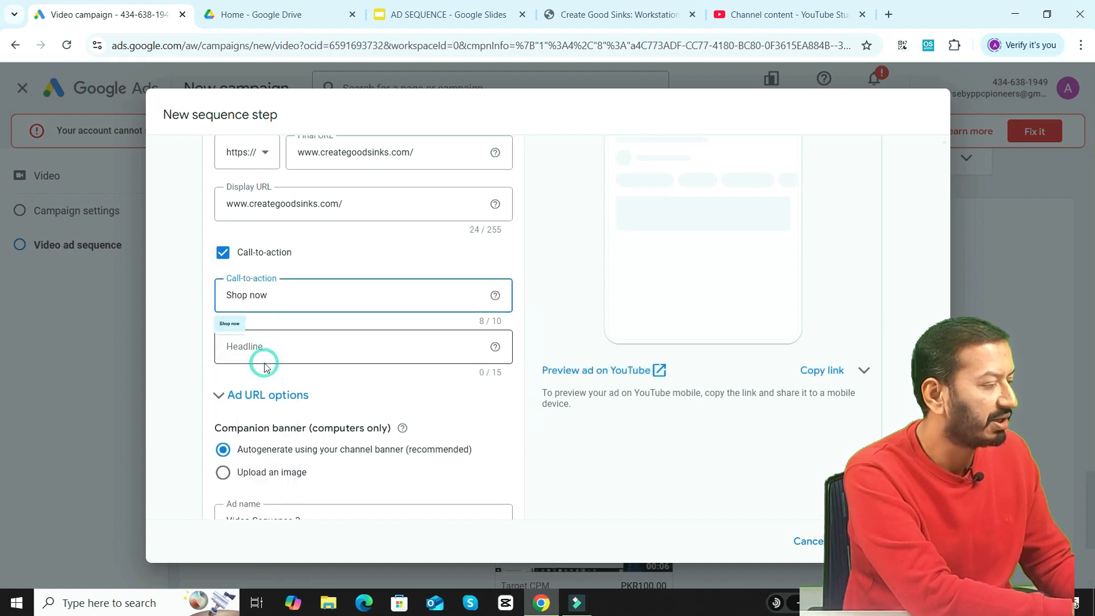
left_click(301, 355)
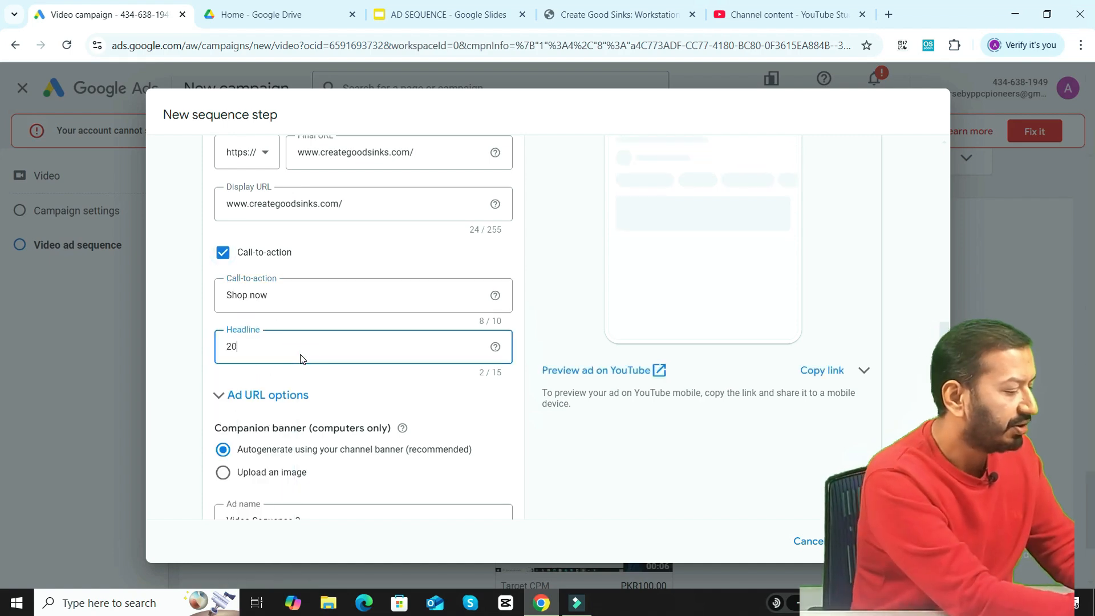
type("2024 Top")
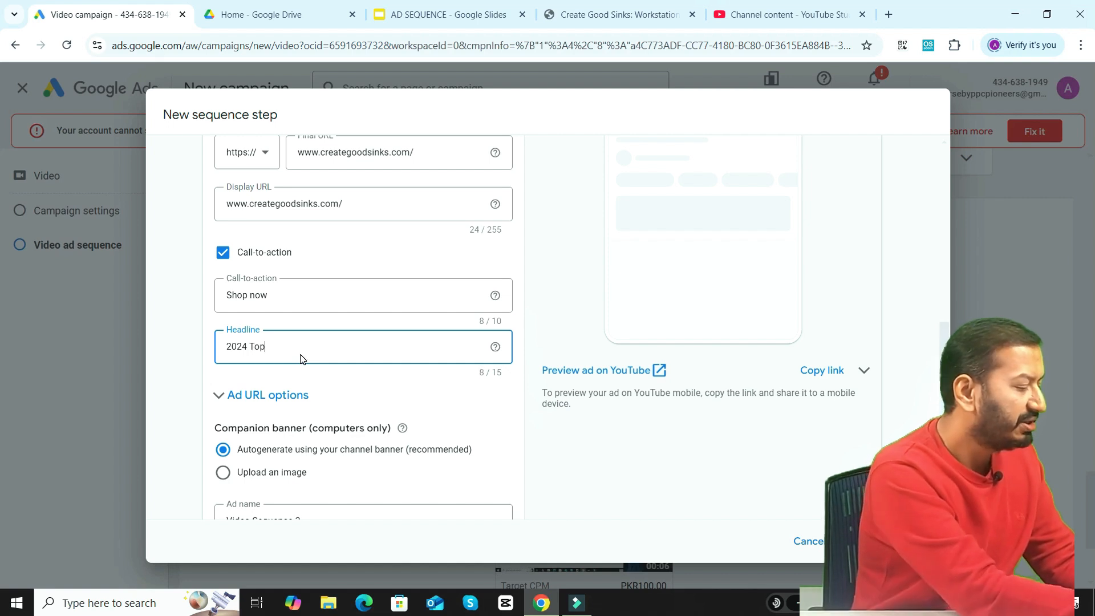
type(" Rated")
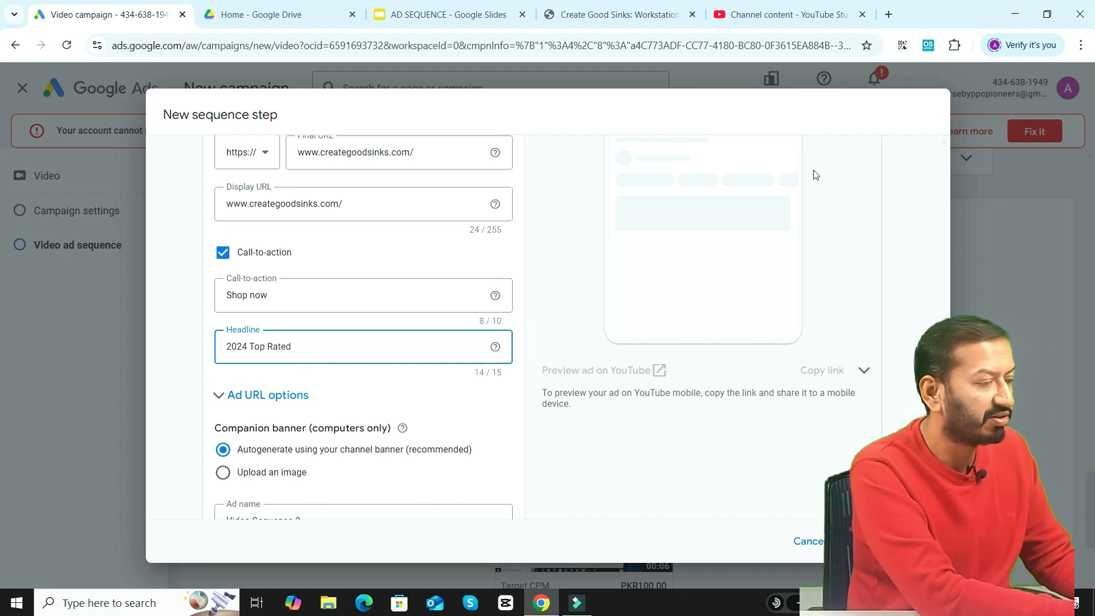
left_click(702, 444)
Set the target CPM bid of "Video Sequence 3" to PKR 30 and add the step to the sequence.
scroll(547, 353, "down", 3)
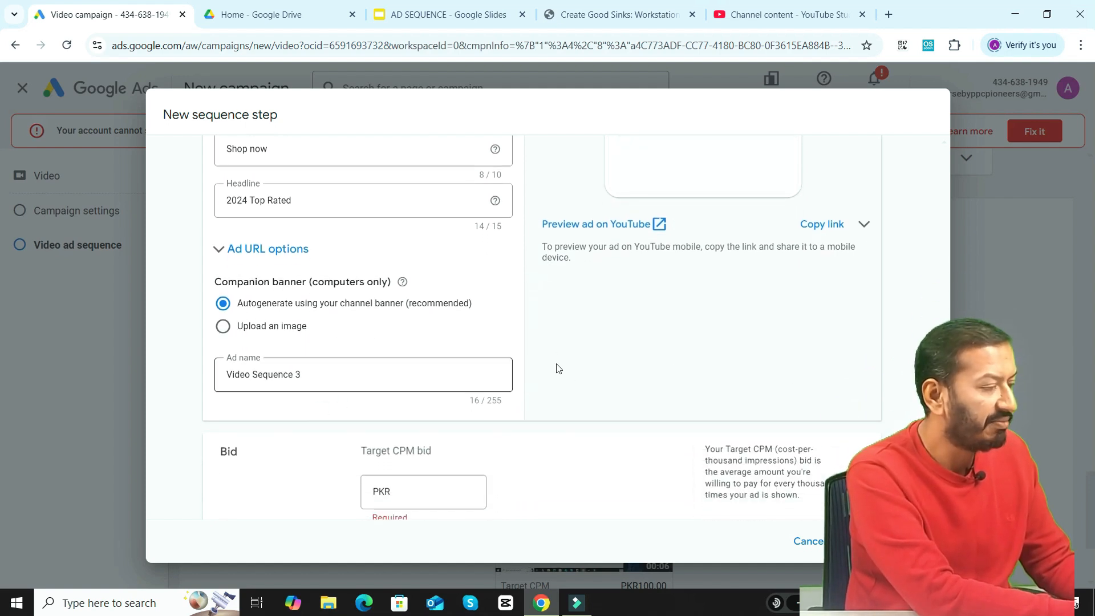
scroll(482, 394, "down", 1)
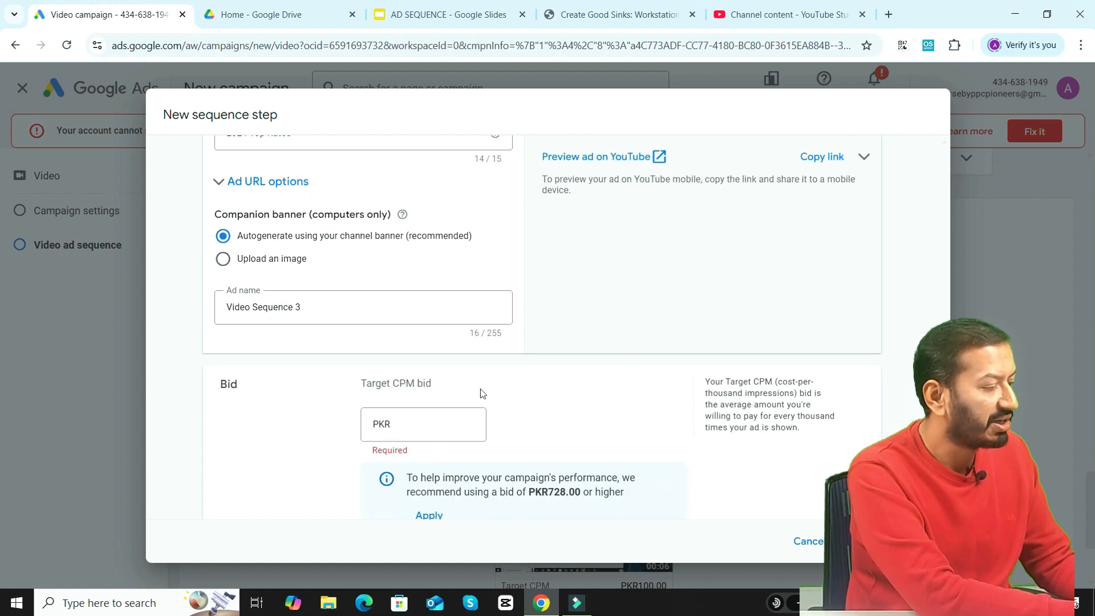
left_click(439, 421)
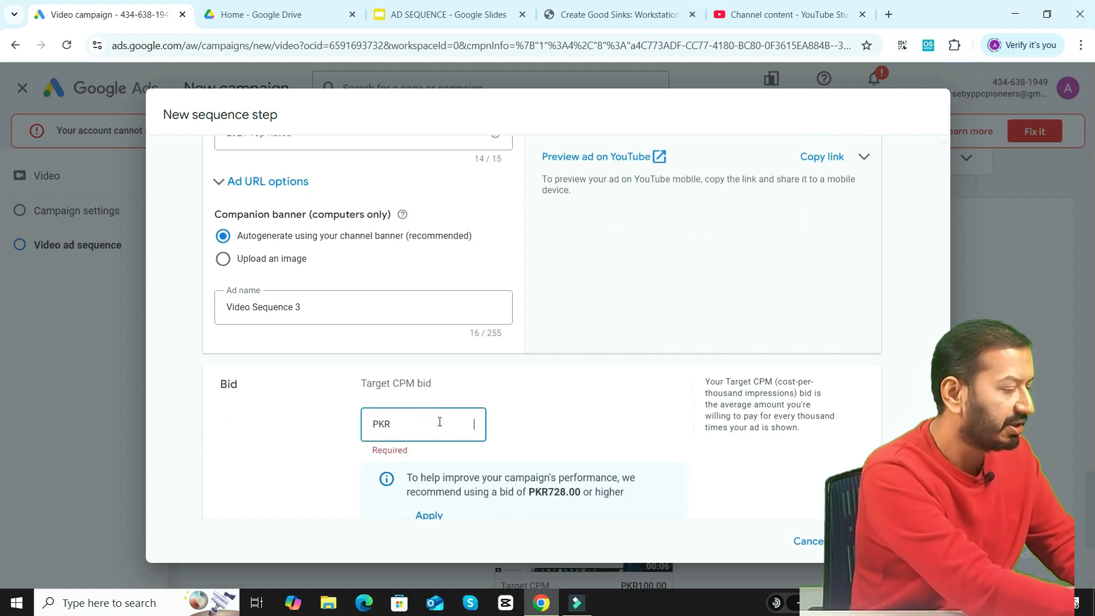
type("30")
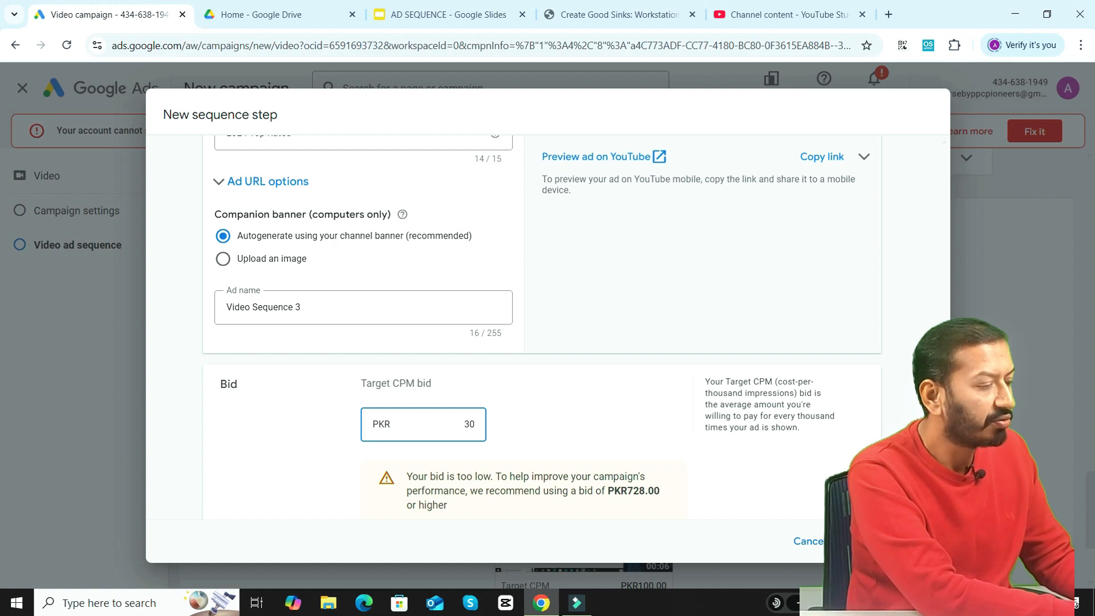
left_click_drag(943, 480, 945, 508)
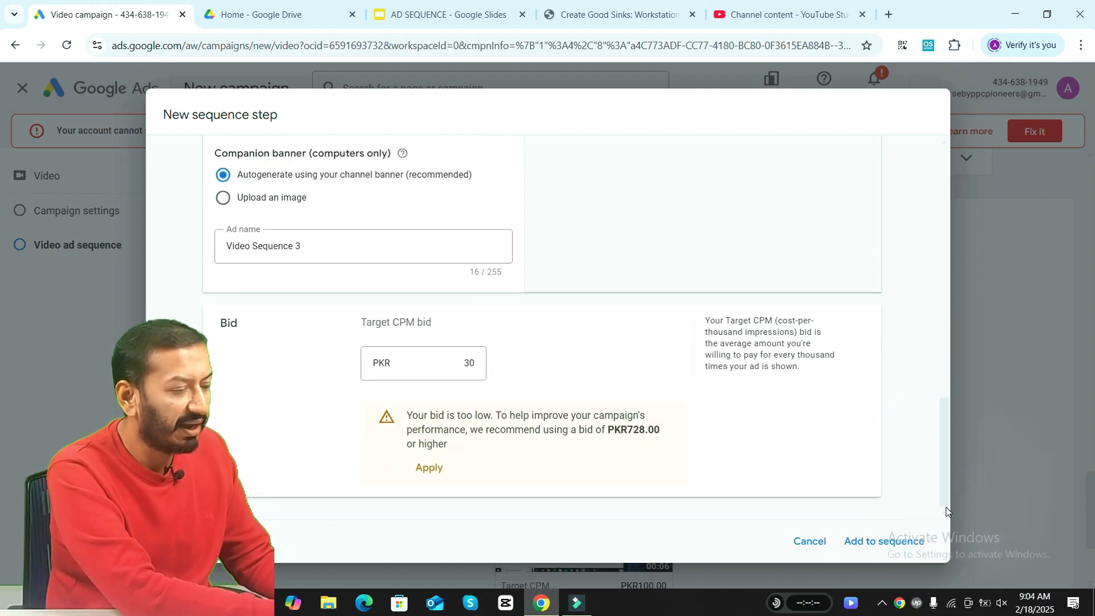
left_click(865, 542)
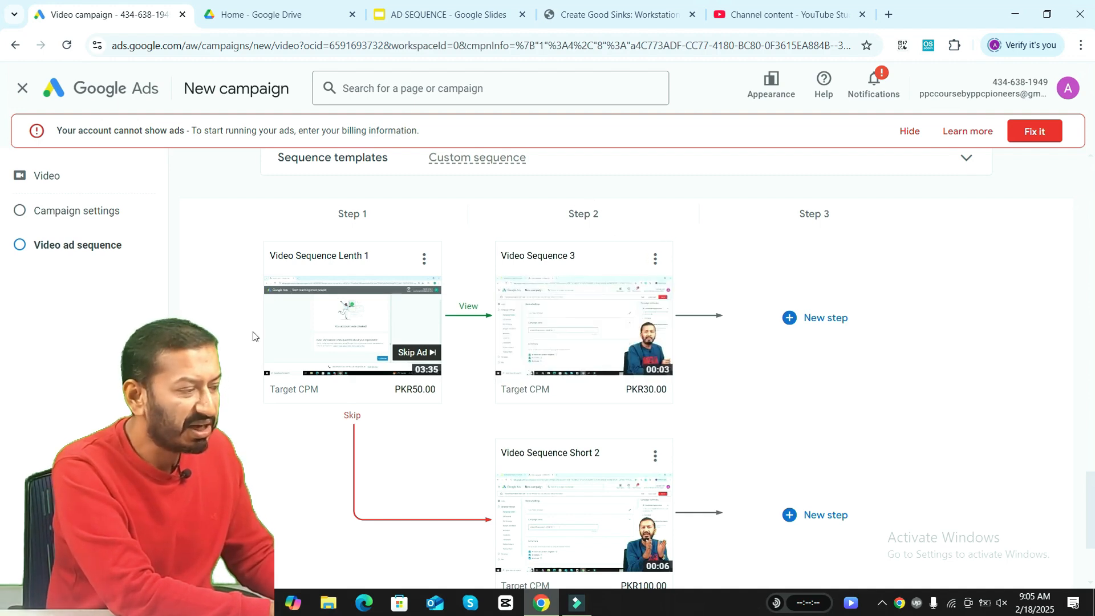
mouse_move(330, 374)
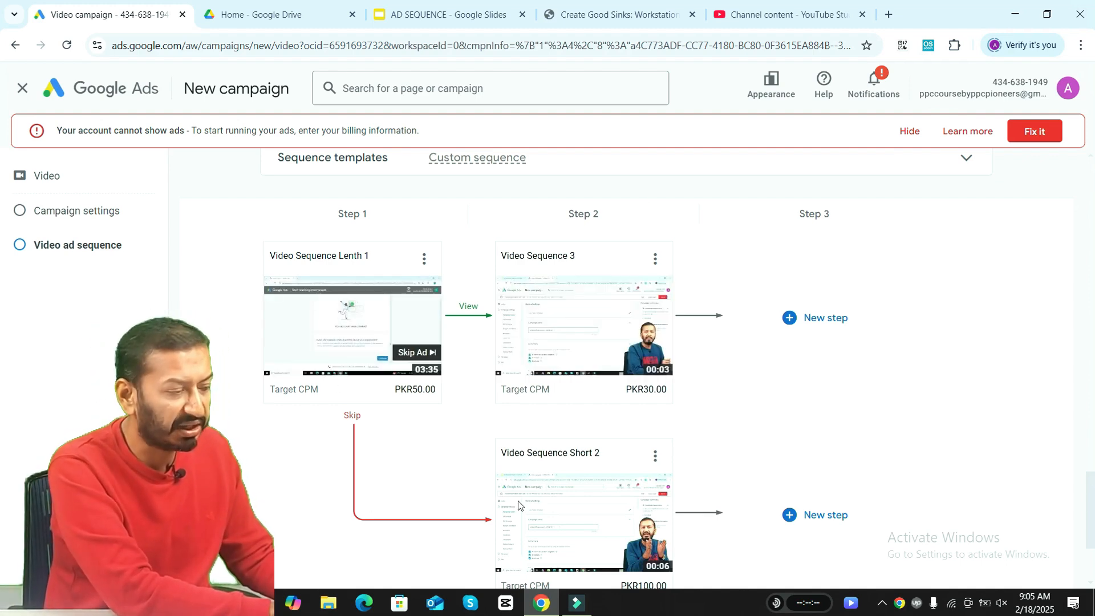
mouse_move(616, 501)
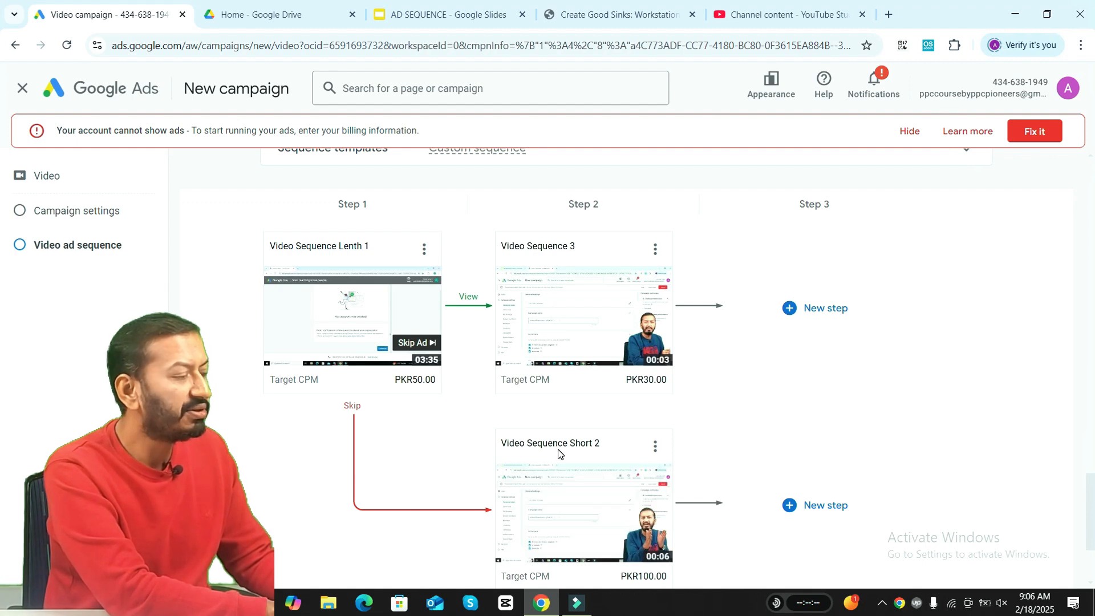
mouse_move(356, 351)
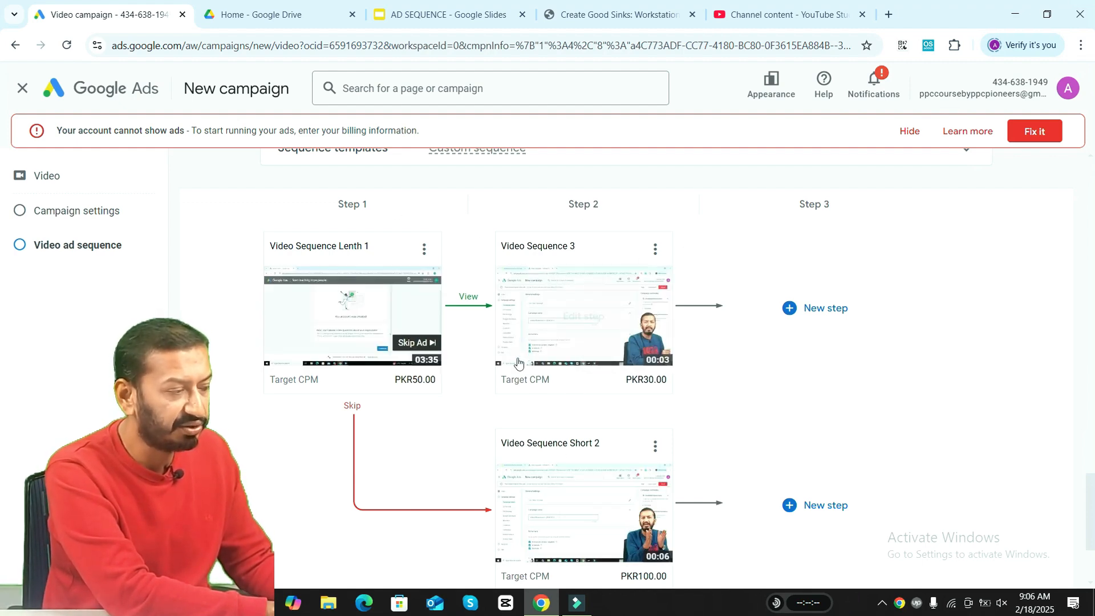
mouse_move(616, 315)
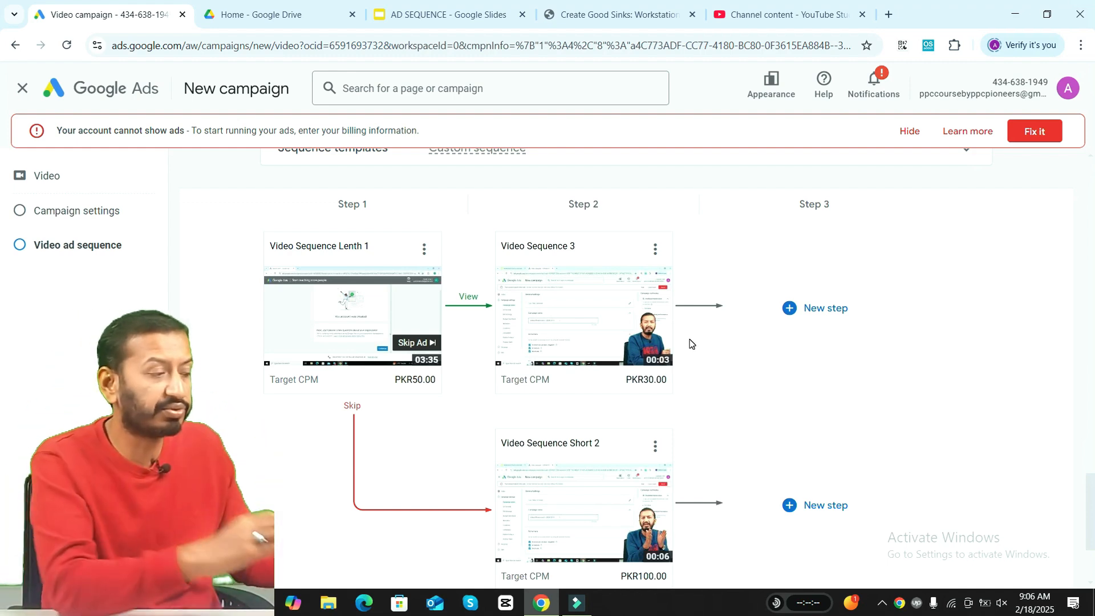
left_click(828, 309)
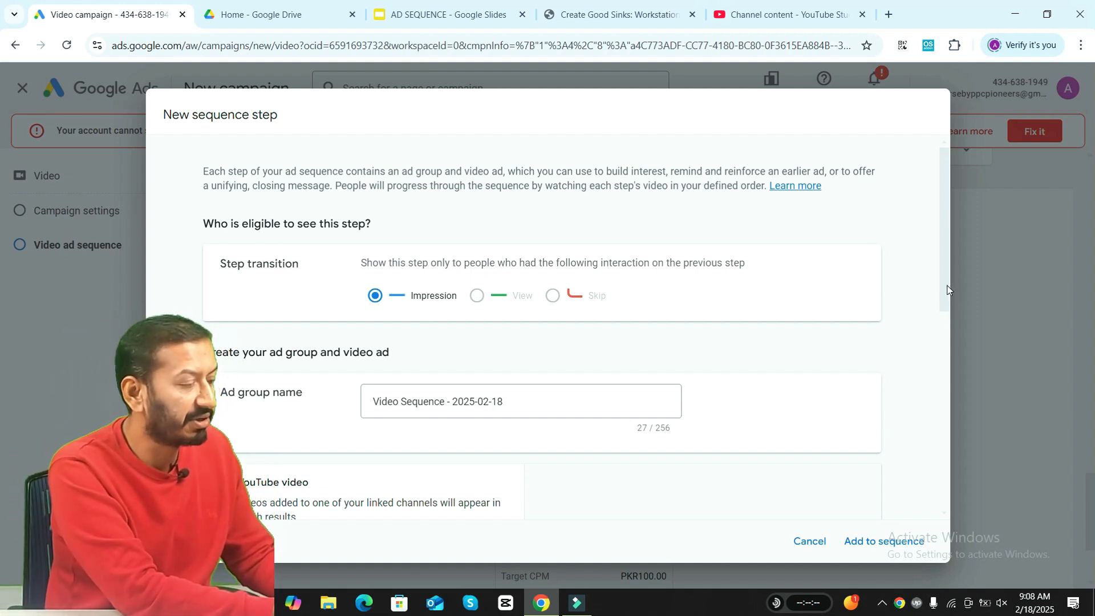
left_click_drag(947, 289, 950, 350)
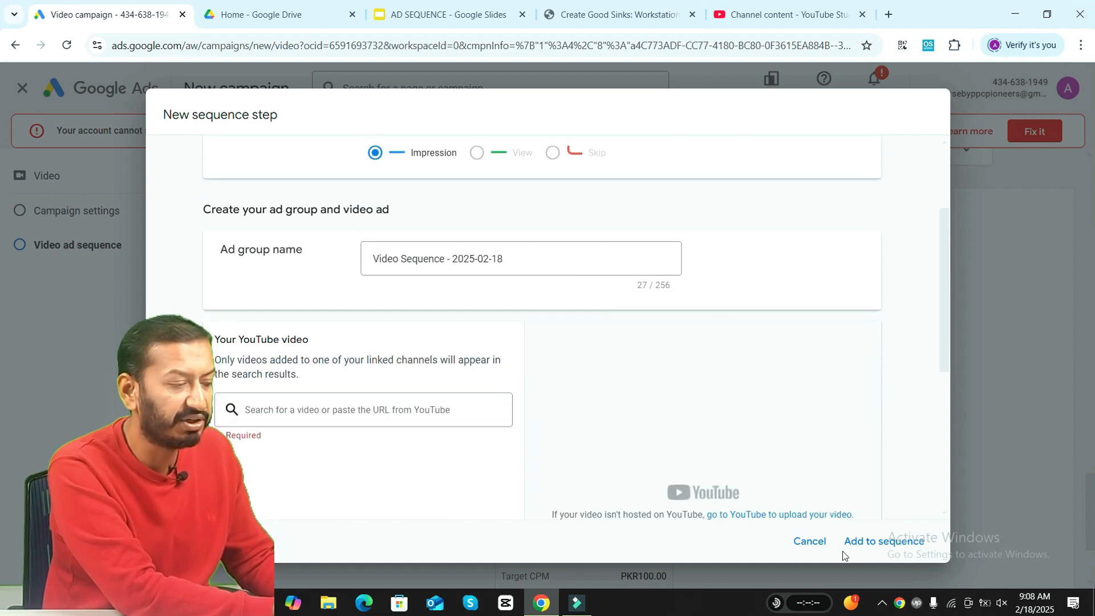
left_click(801, 541)
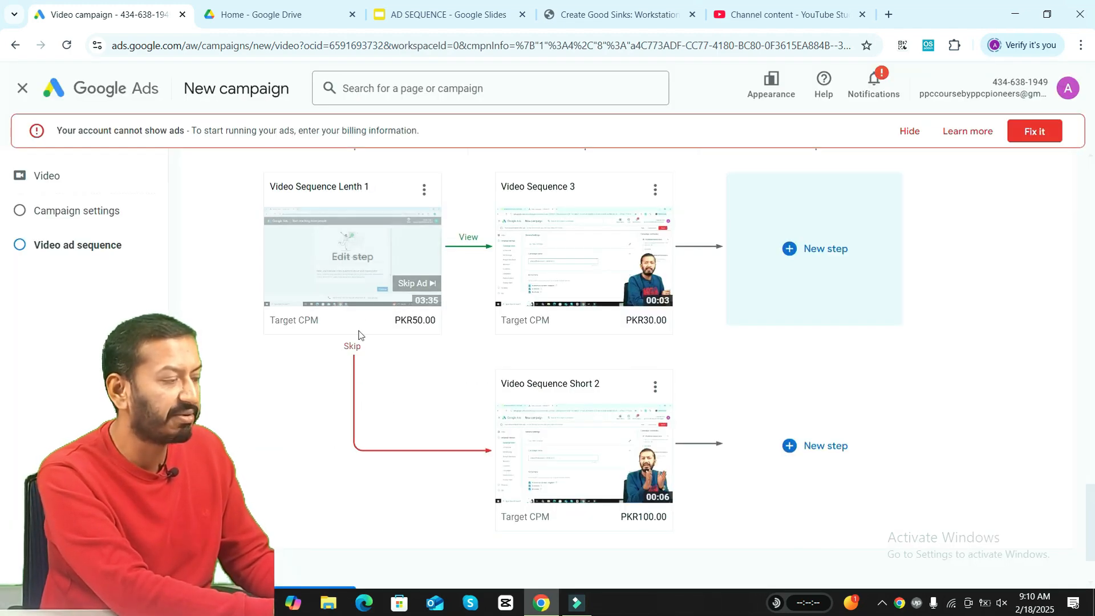
left_click(382, 419)
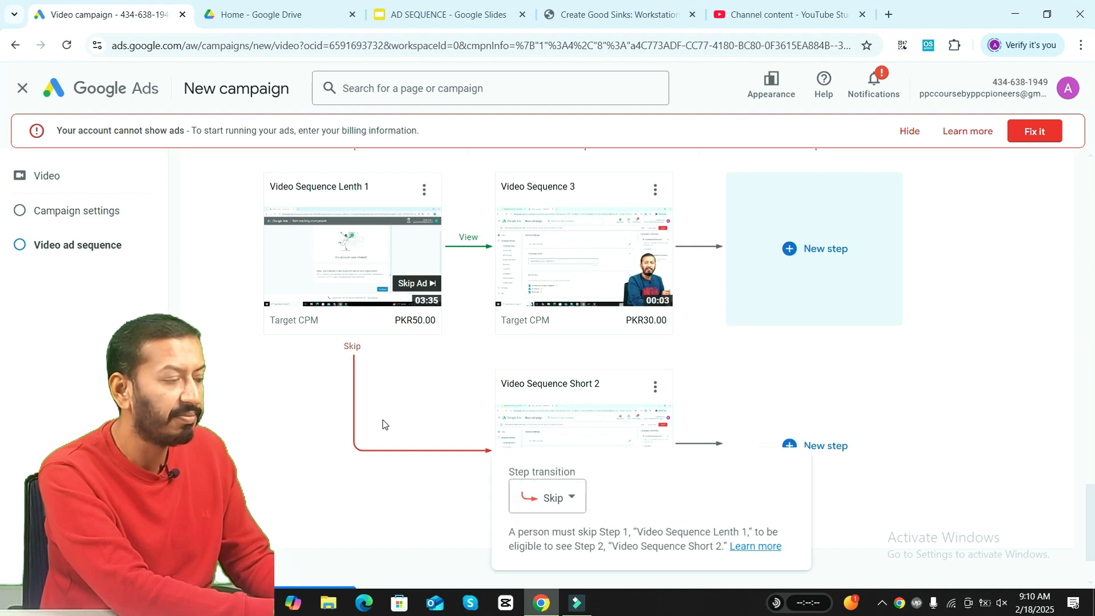
left_click(682, 383)
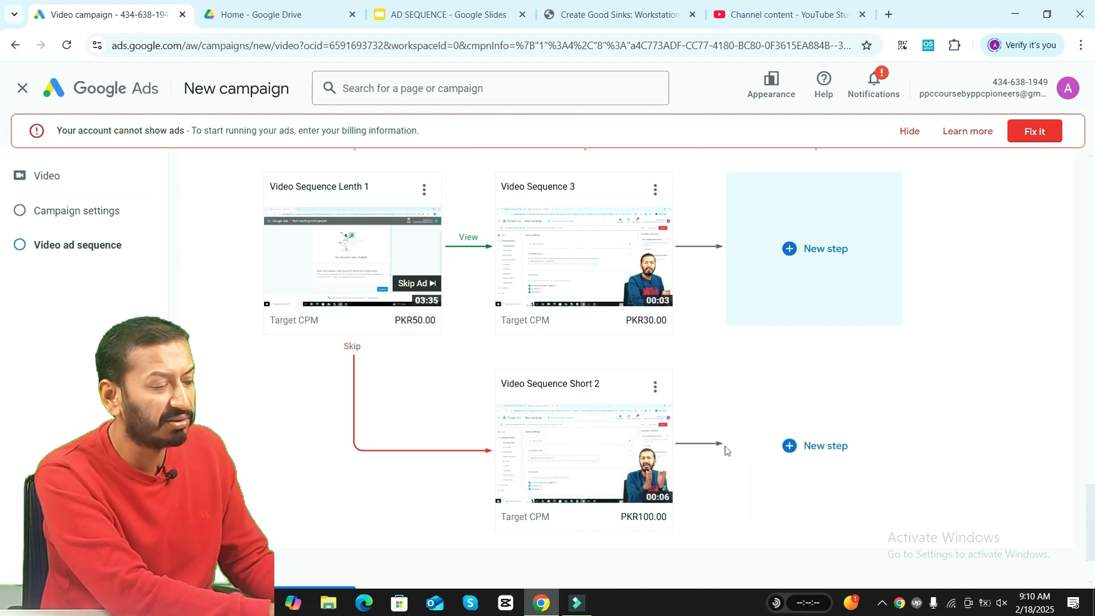
left_click(833, 449)
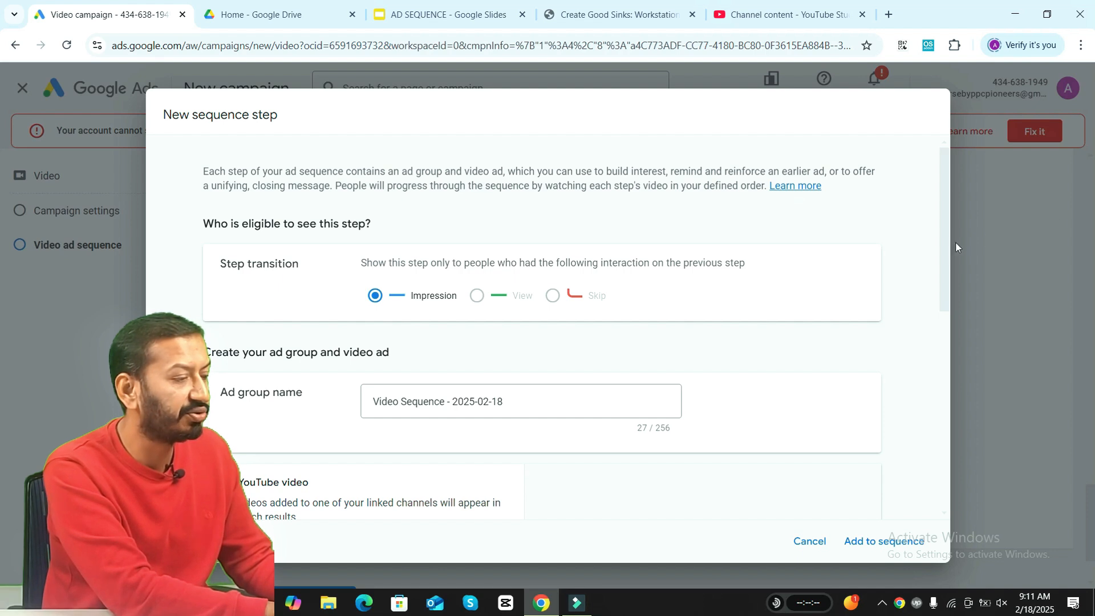
scroll(941, 256, "down", 3)
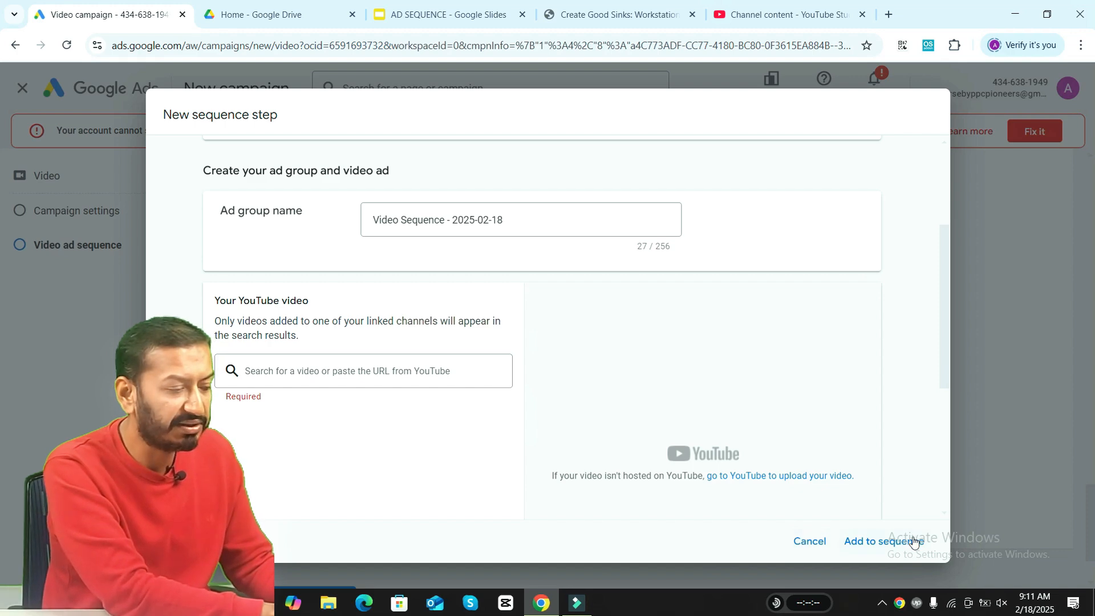
left_click(828, 545)
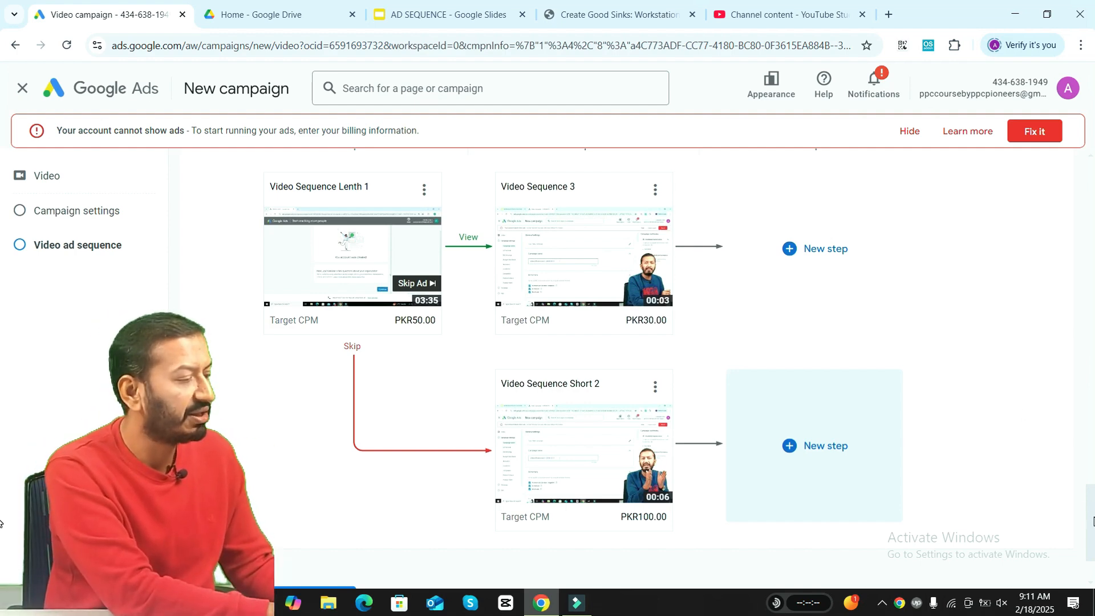
Create the campaign with the completed video ad sequence.
scroll(1, 521, "down", 2)
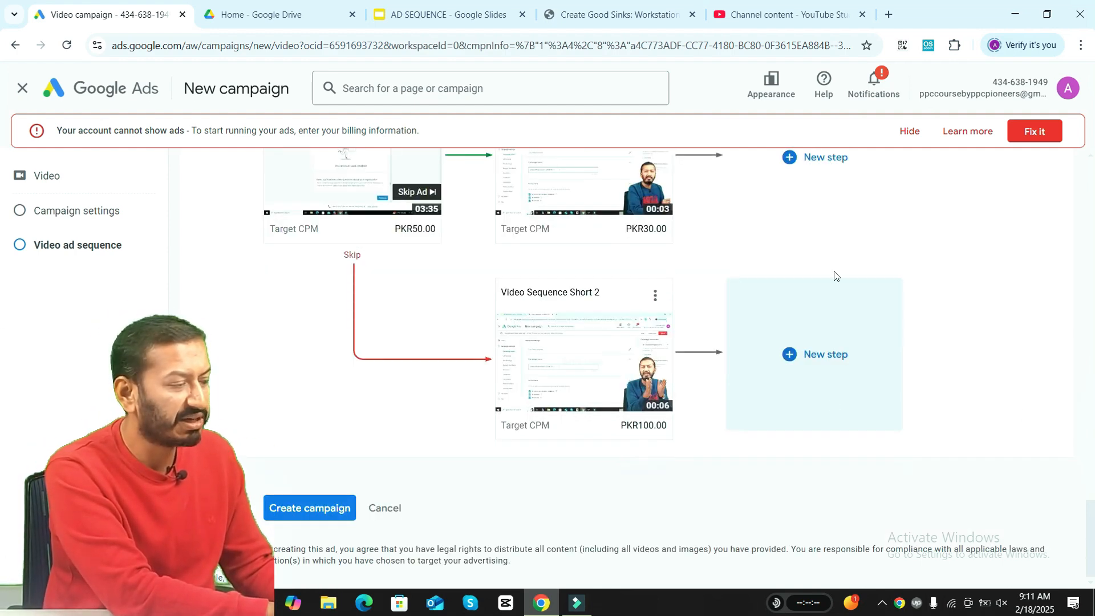
mouse_move(635, 381)
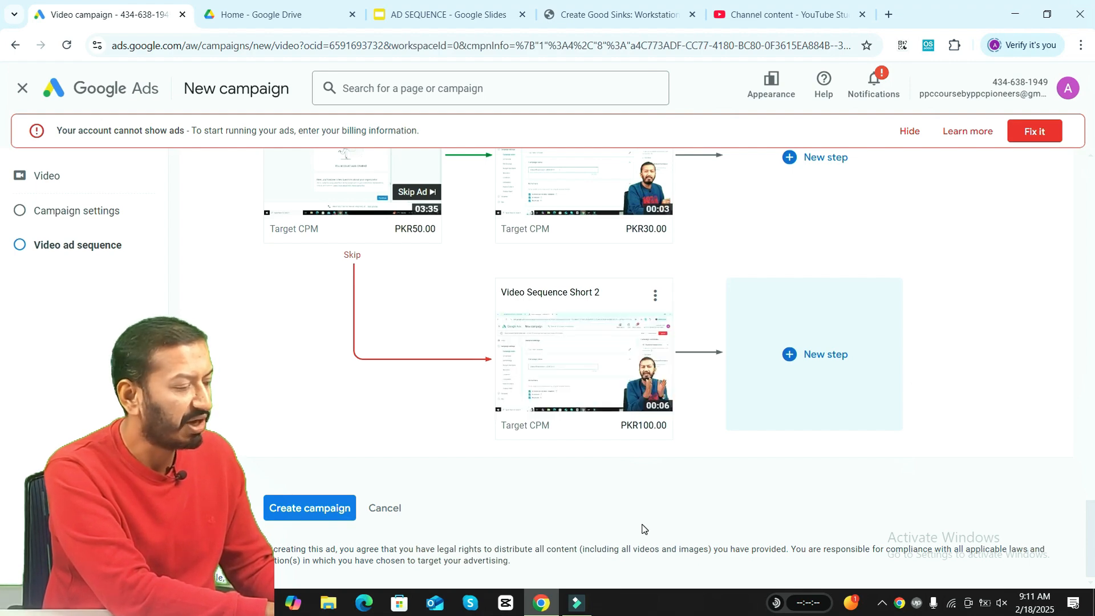
left_click(315, 513)
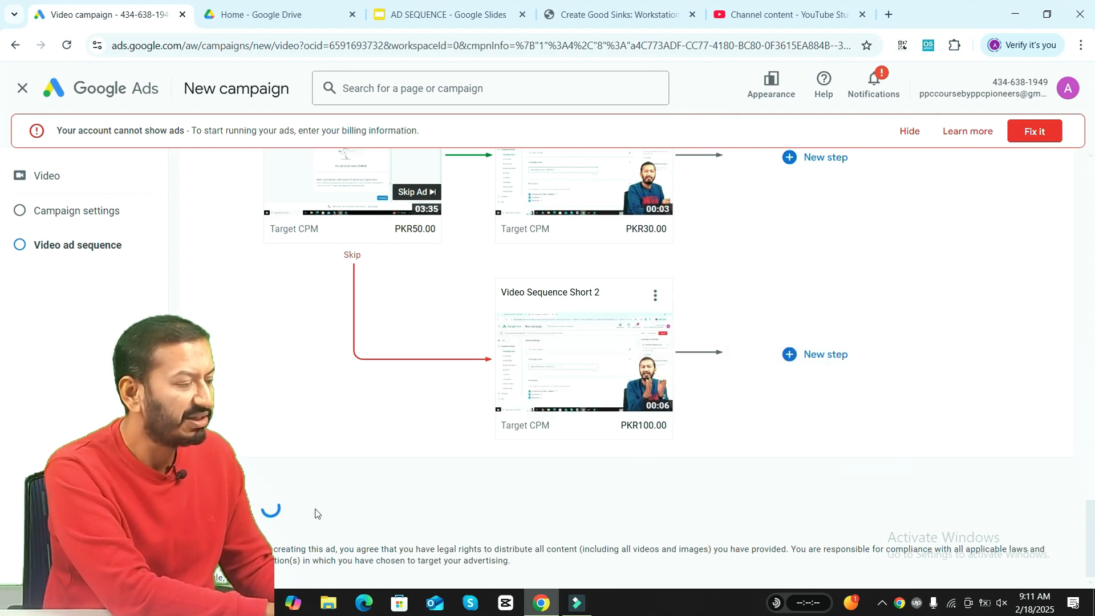